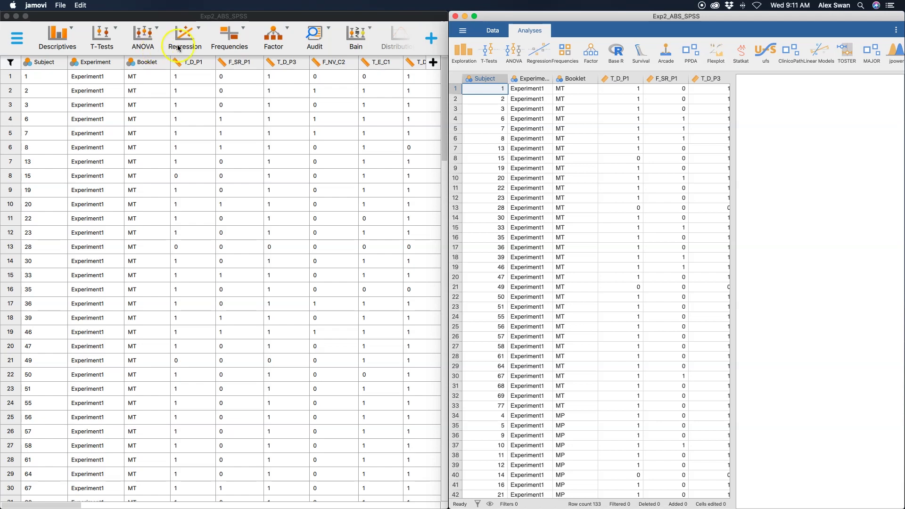
Compare the ANOVA analysis lists in JASP and jamovi, then close jamovi's list
left_click(145, 38)
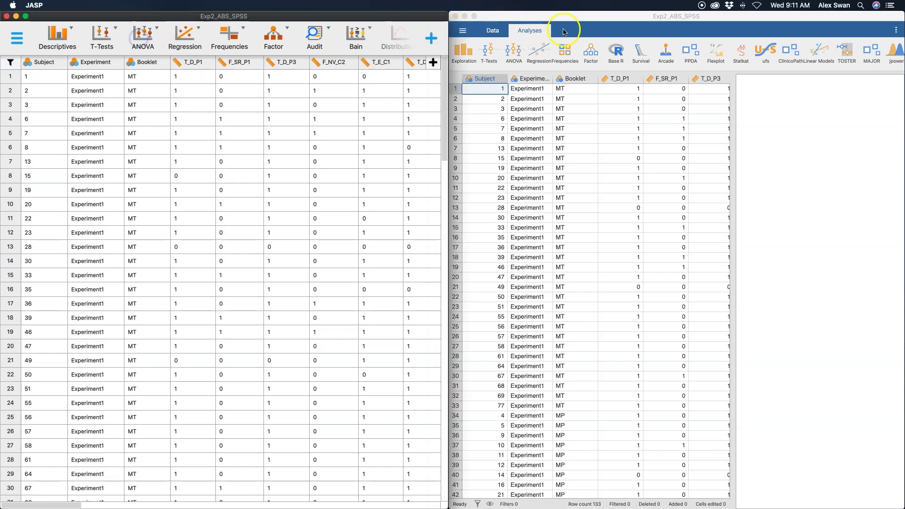
left_click(514, 52)
left_click(516, 53)
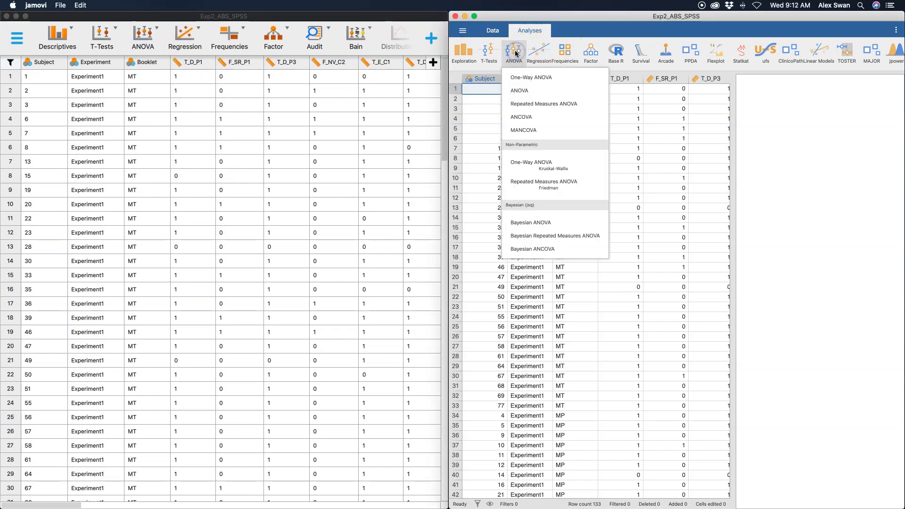
left_click(516, 54)
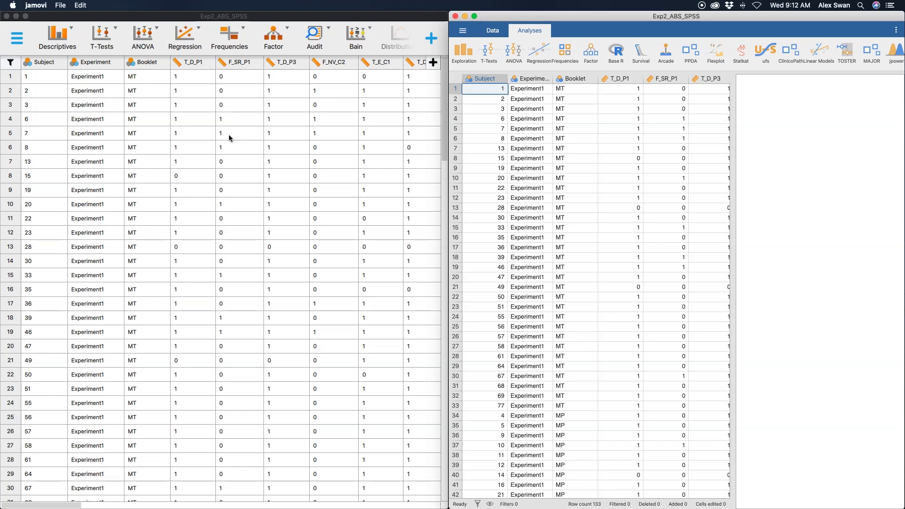
left_click(596, 107)
Switch jamovi to its data tools, bring JASP forward, then return jamovi to analysis tools
left_click(492, 30)
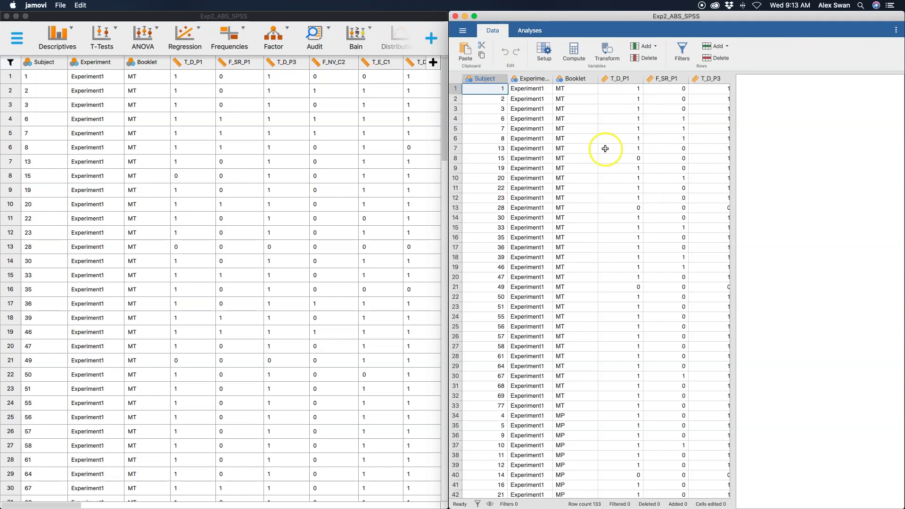
left_click(228, 260)
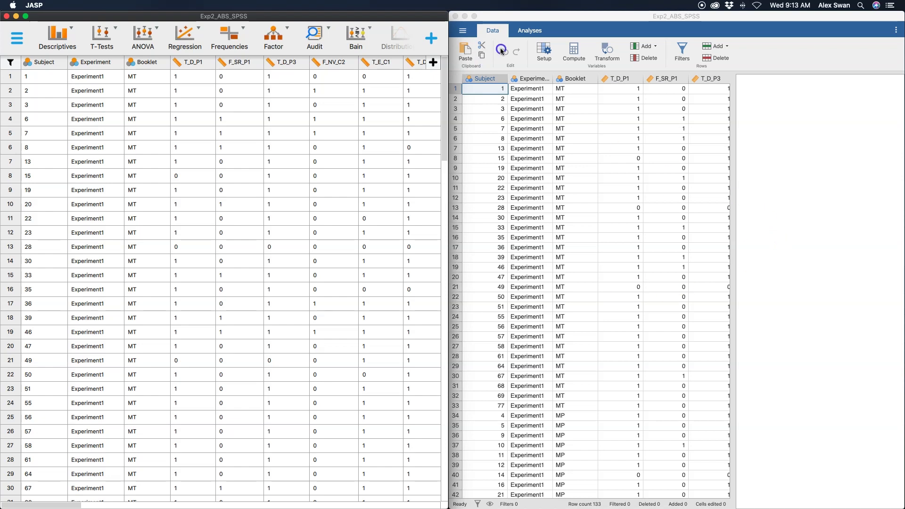
left_click(541, 31)
left_click(531, 32)
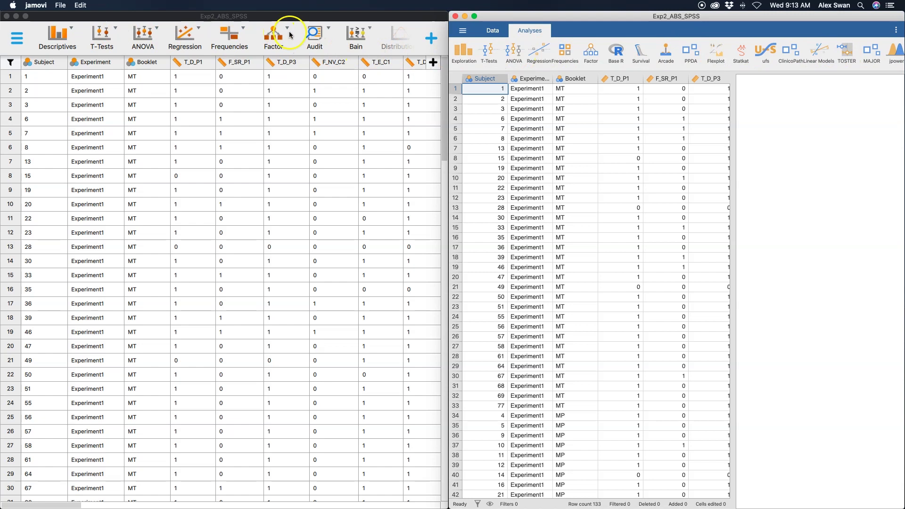
Review jamovi's main menu, then open and close JASP's file menu
left_click(462, 30)
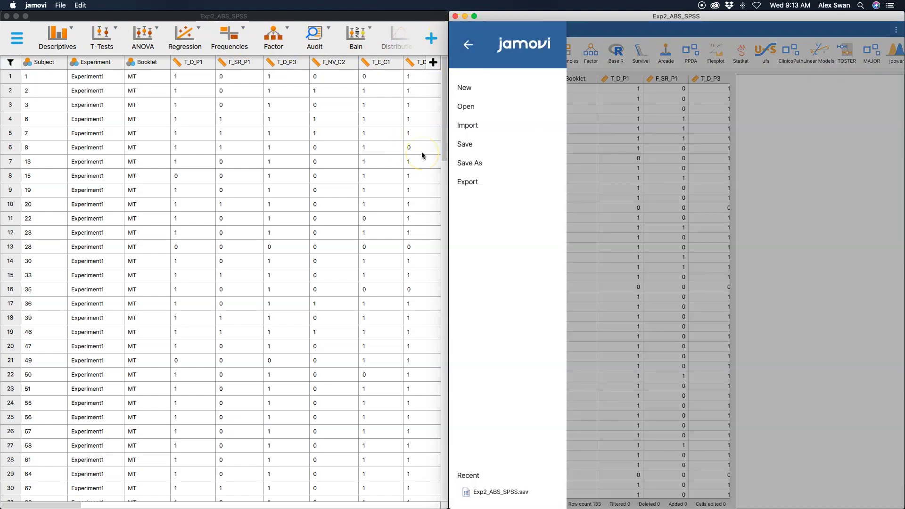
left_click(469, 45)
left_click(474, 46)
left_click(17, 38)
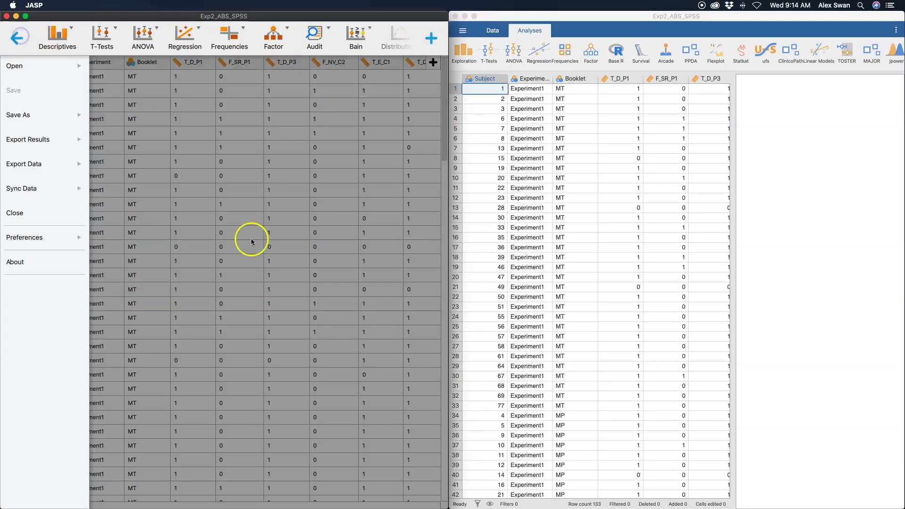
left_click(21, 45)
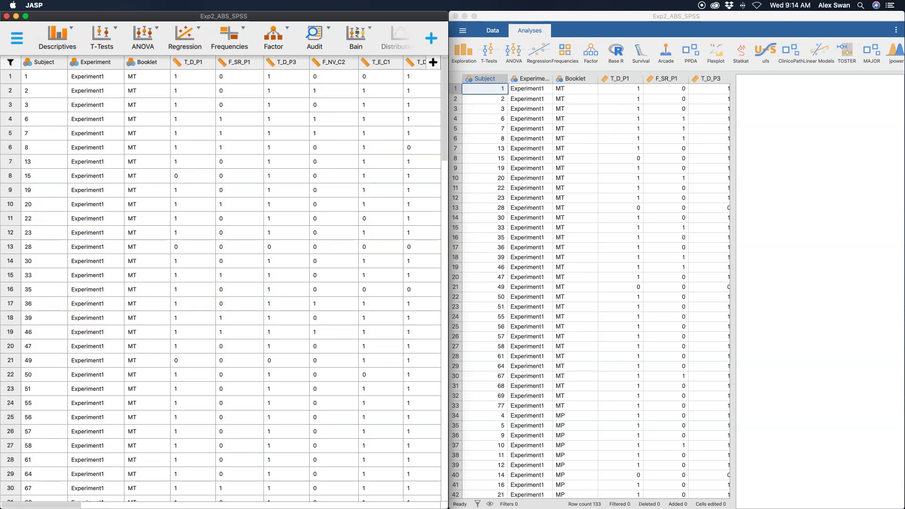
Check jamovi's ⋮ settings panel, then leave JASP's main menu open on Export Results
left_click(887, 29)
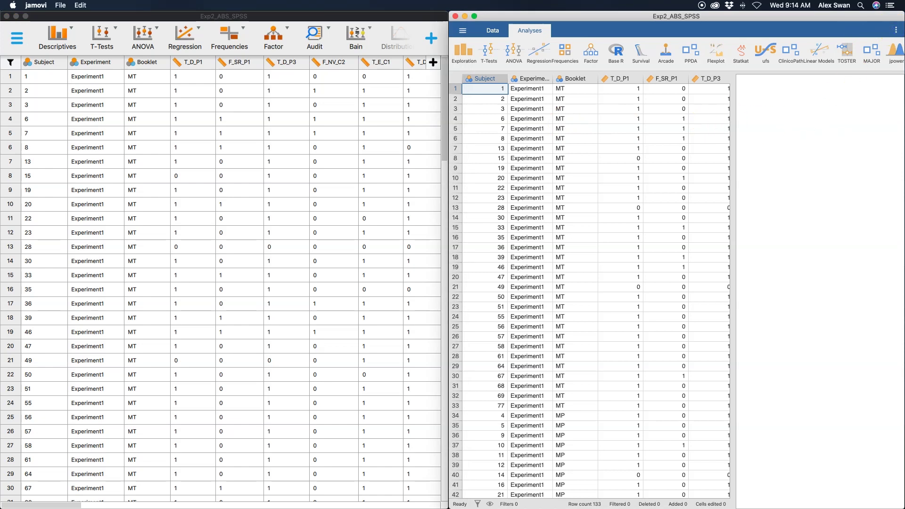
left_click(895, 29)
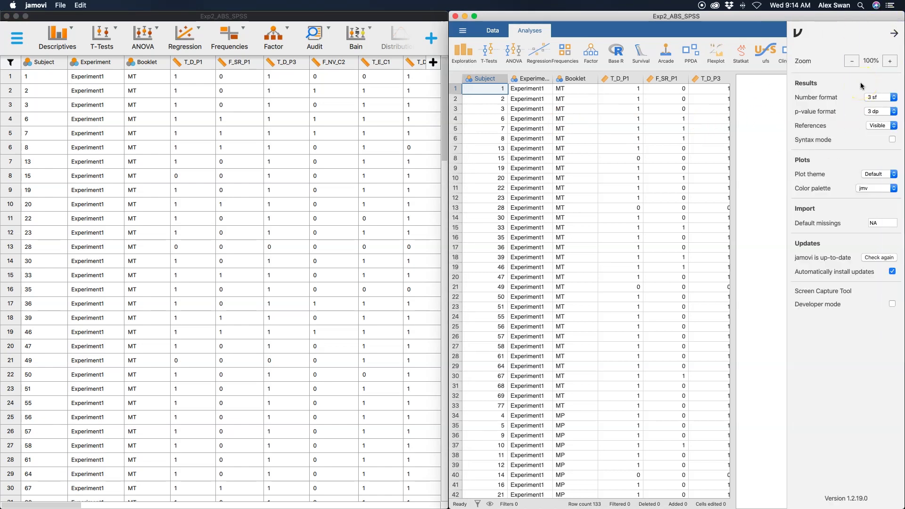
left_click(894, 33)
left_click(16, 38)
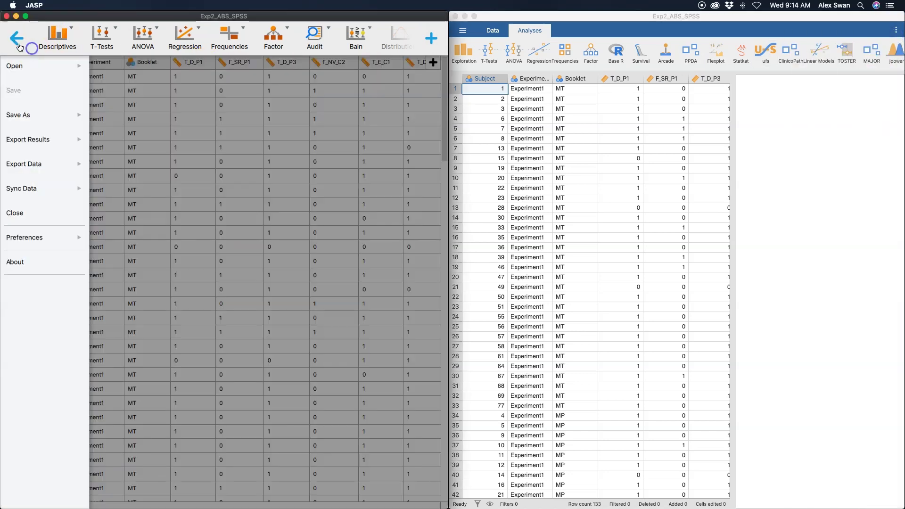
View JASP's Data Preferences with sync on save and missing values NaN, nan, ., NA
left_click(59, 130)
left_click(54, 240)
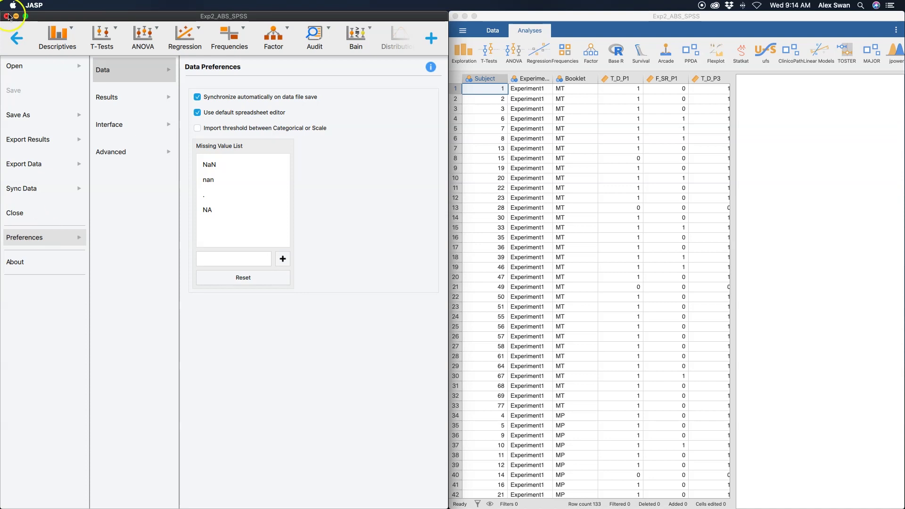
left_click(17, 38)
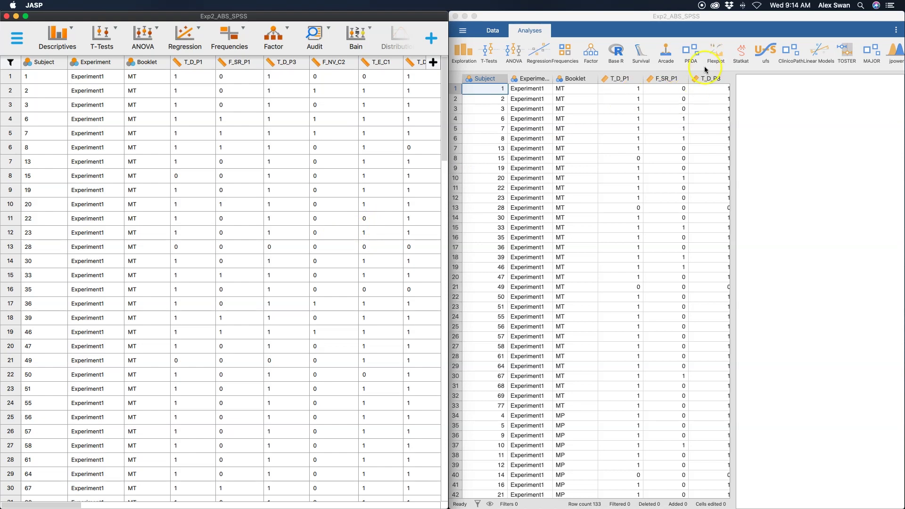
Open jamovi's settings panel, shrink zoom to 80% then 67%, then restore 100%
left_click(885, 32)
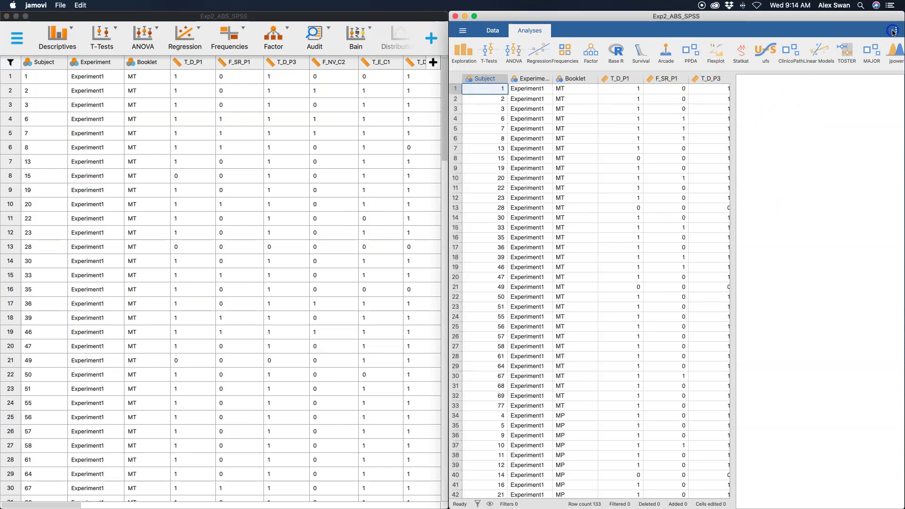
left_click(896, 30)
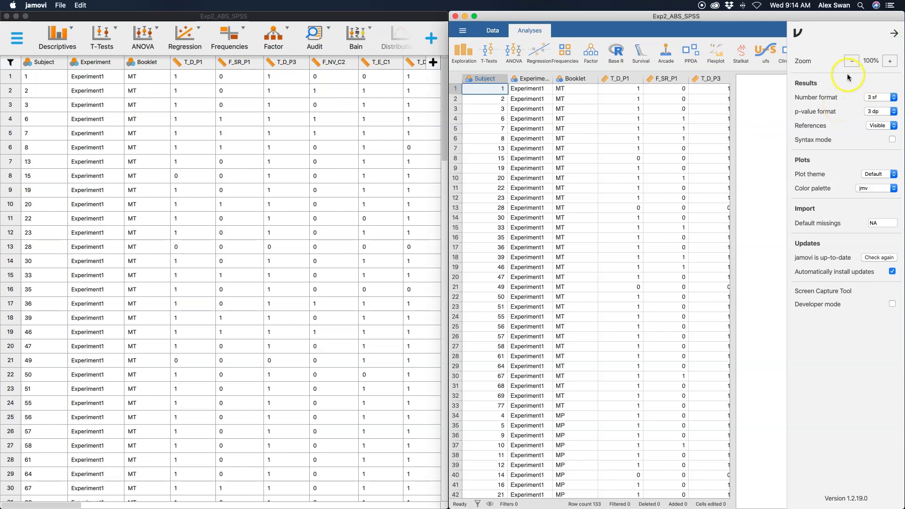
left_click(859, 57)
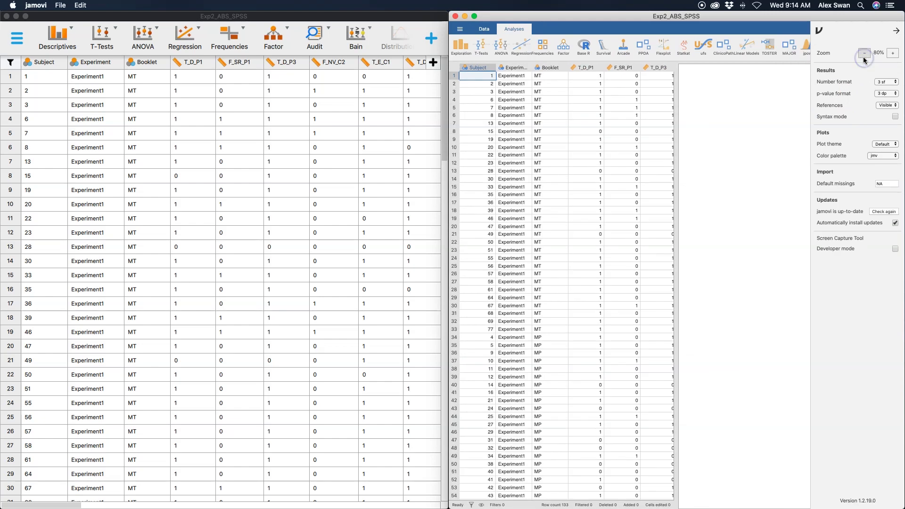
left_click(865, 56)
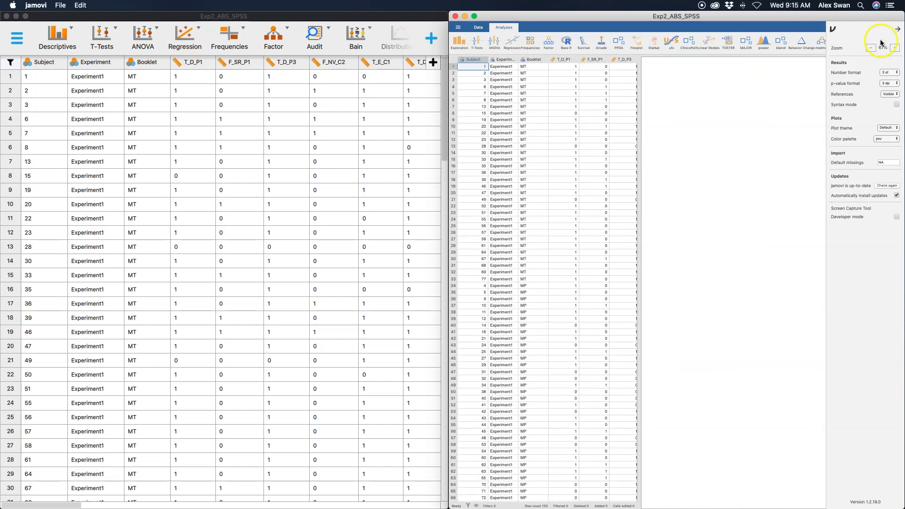
left_click(895, 47)
left_click(892, 53)
left_click(890, 58)
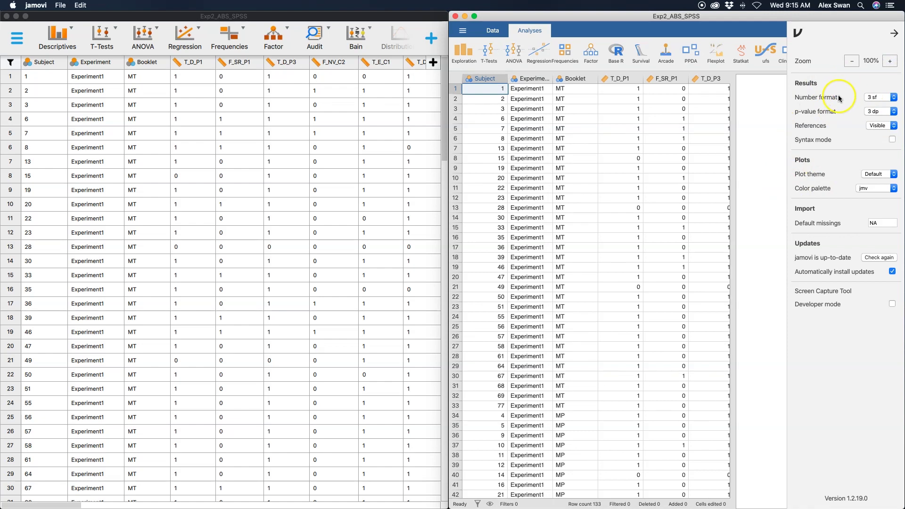
left_click(875, 106)
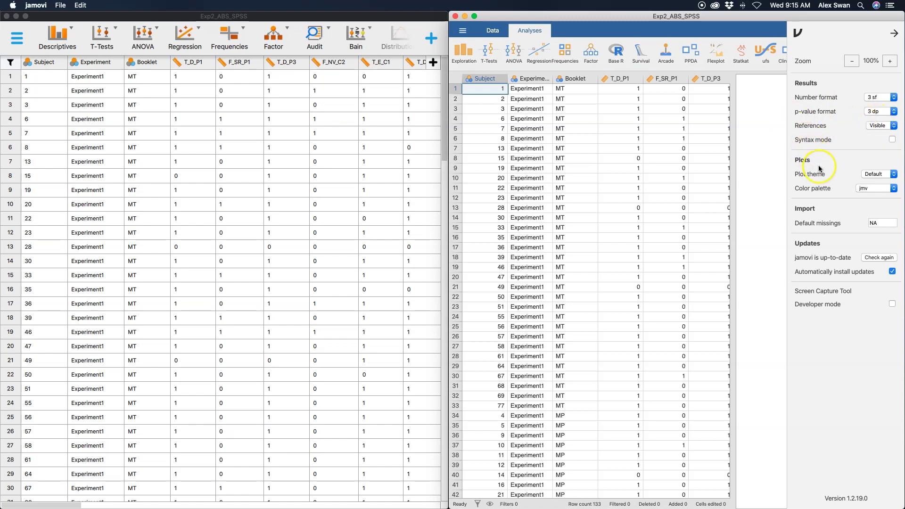
Try the I ♥ SPSS plot theme and the Dark2 colour palette in jamovi
left_click(878, 174)
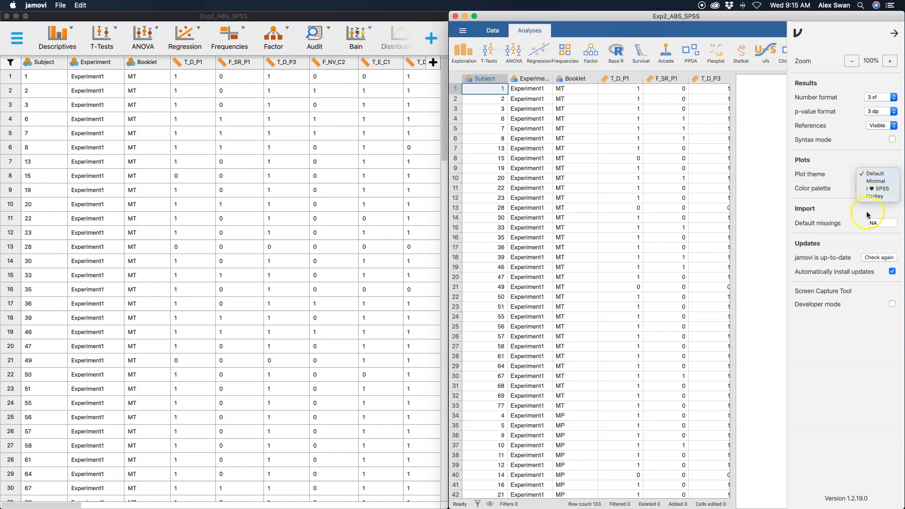
left_click(879, 188)
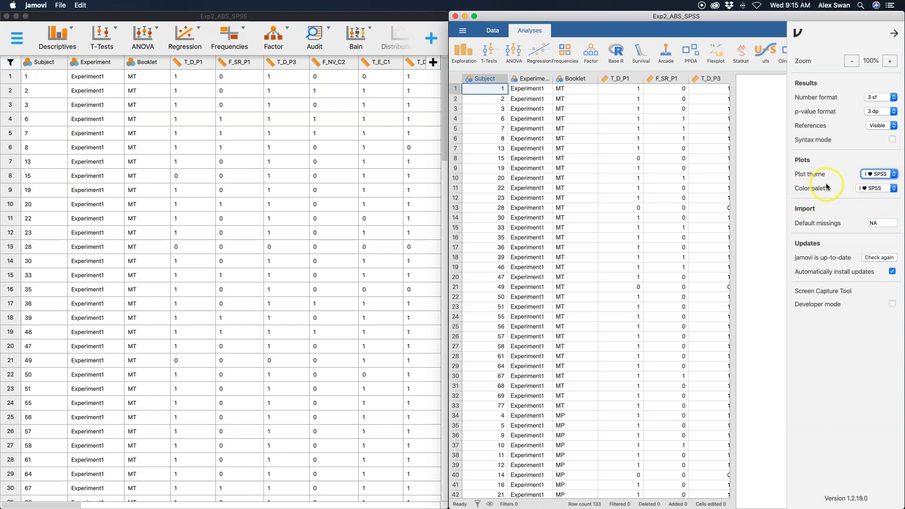
left_click(876, 189)
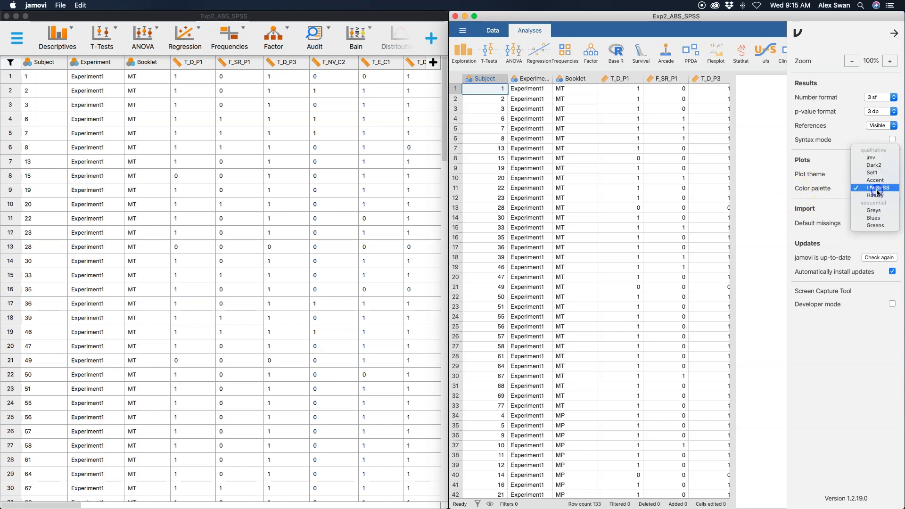
left_click(871, 164)
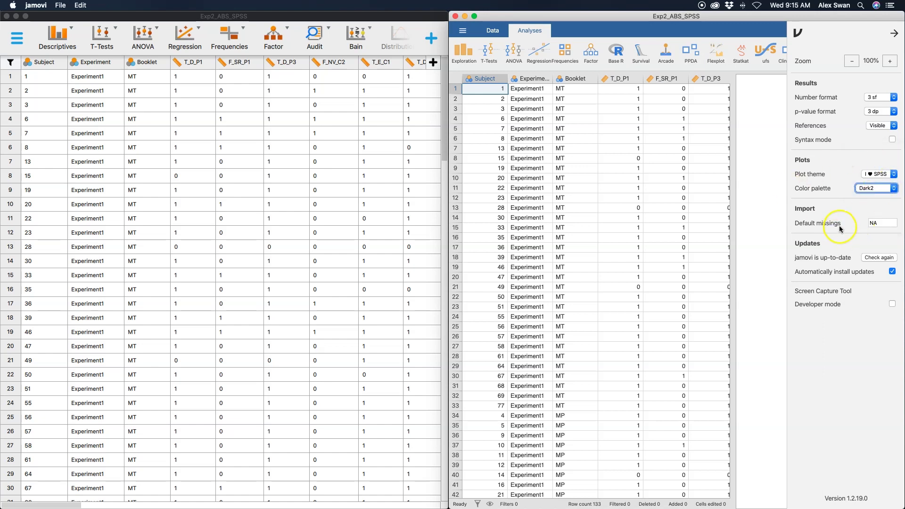
Reset the palette to jmv and the plot theme to Default, then close settings
left_click(886, 188)
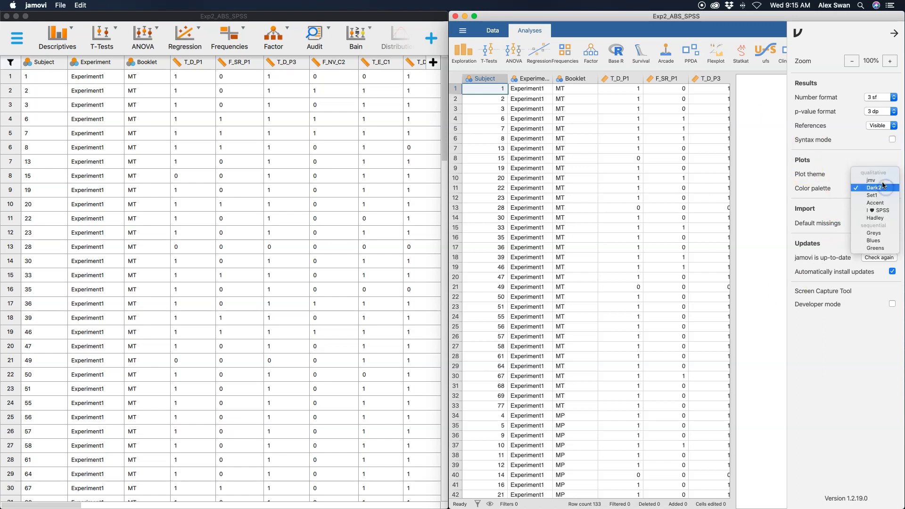
left_click(877, 181)
left_click(881, 176)
left_click(876, 159)
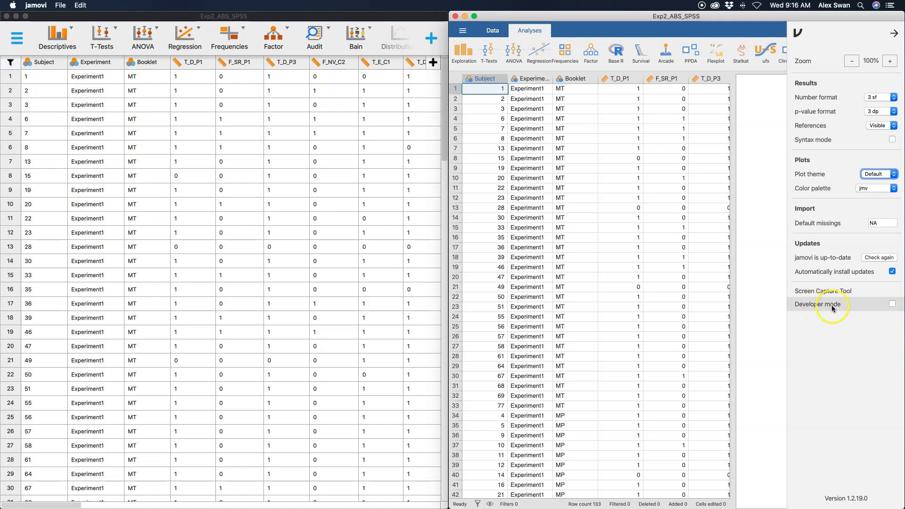
left_click(894, 33)
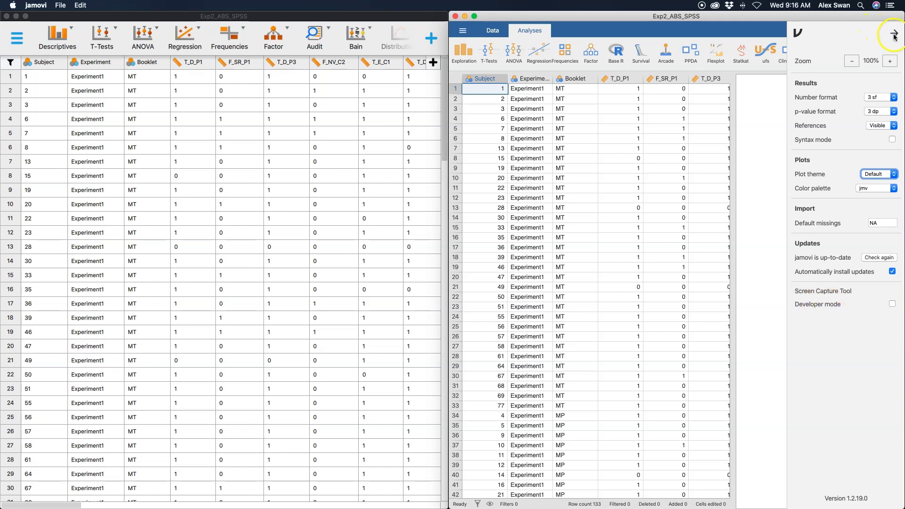
Look over JASP's Data preferences, then its Results preferences
left_click(166, 18)
left_click(15, 49)
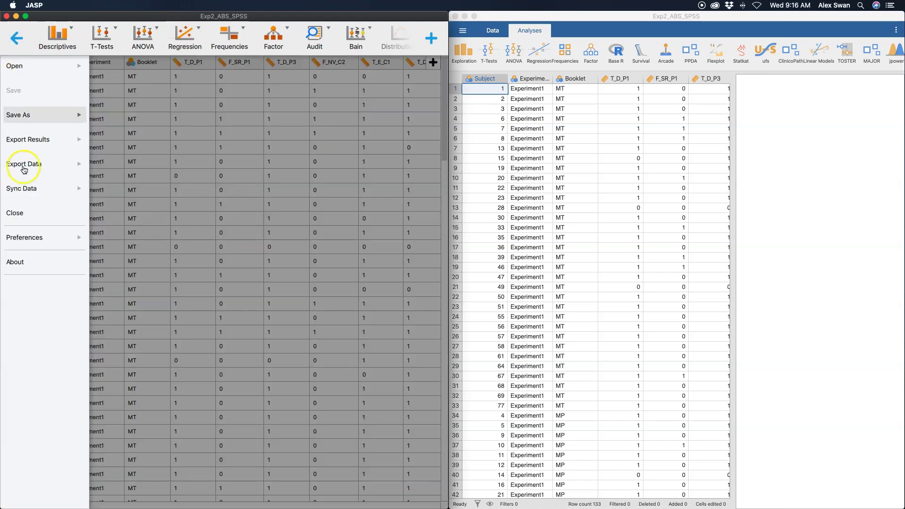
left_click(50, 245)
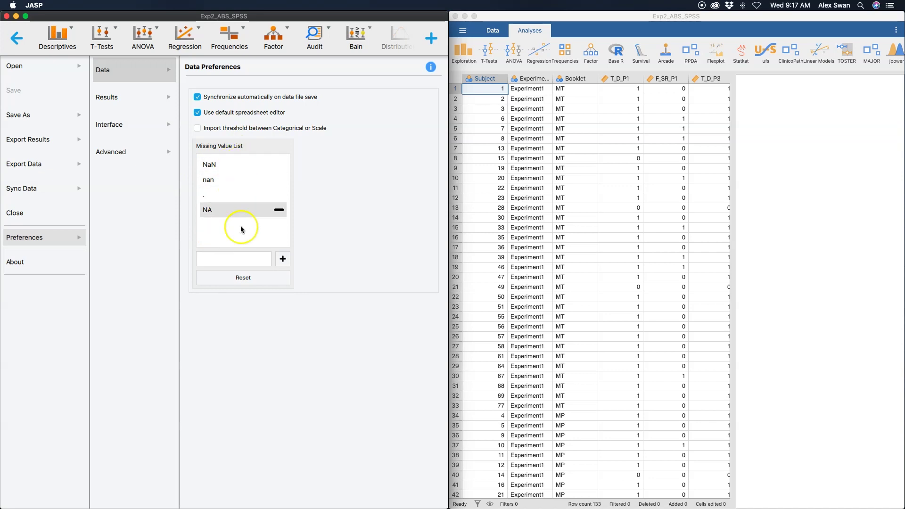
left_click(147, 107)
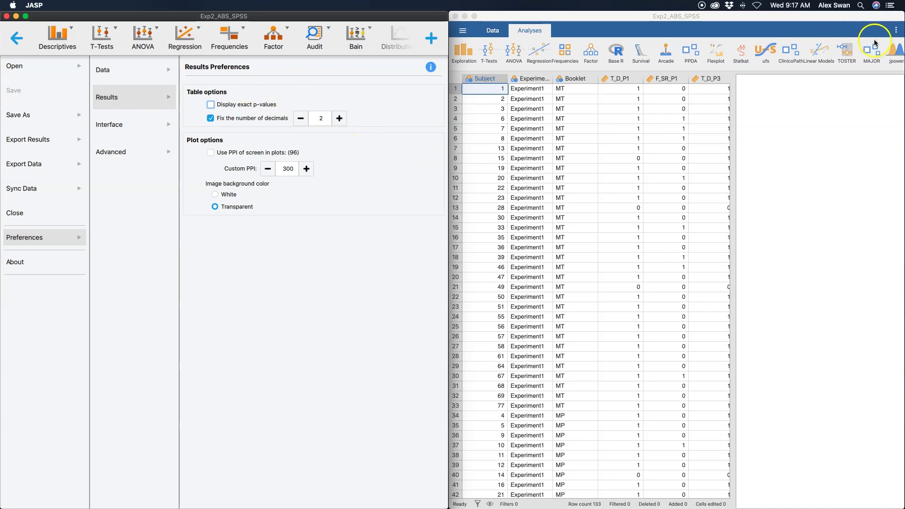
Reopen jamovi's settings panel and show JASP's Interface preferences with Light Theme and English
left_click(896, 31)
left_click(896, 31)
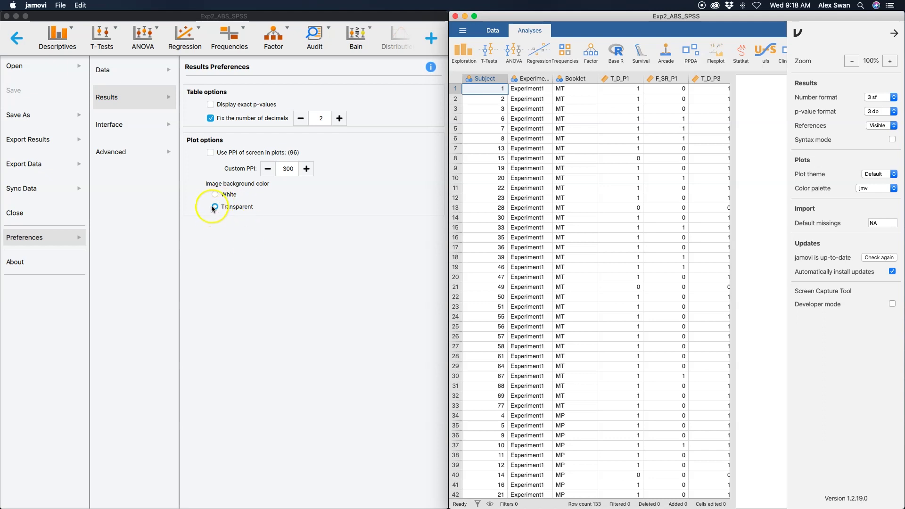
left_click(139, 125)
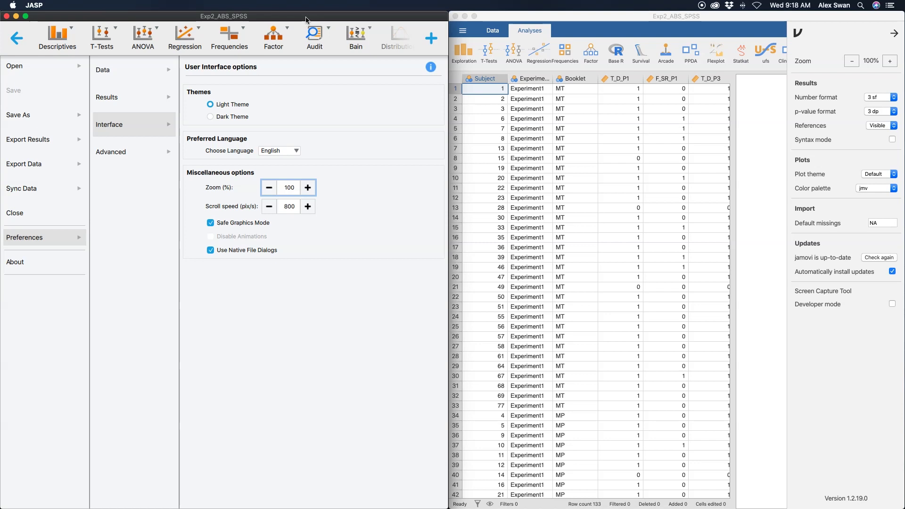
Switch JASP to Dark Theme and back to Light Theme, then move to the next preferences page
left_click(212, 116)
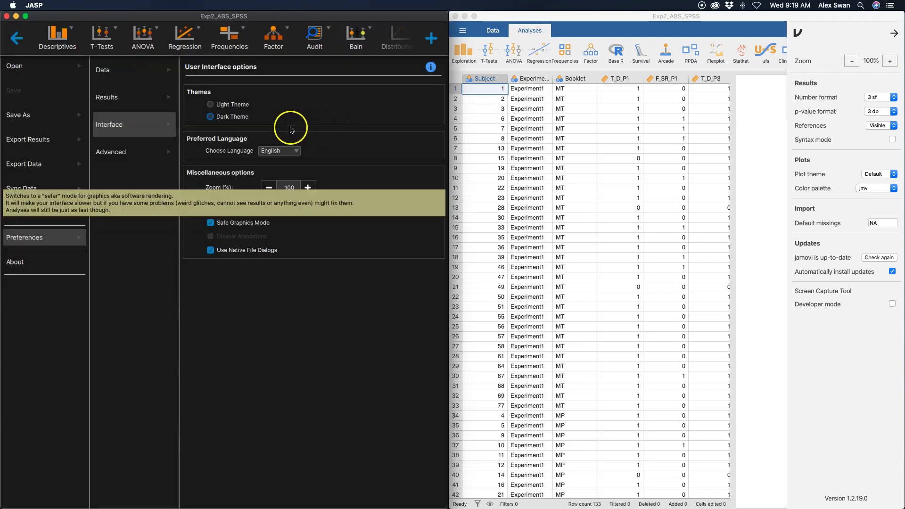
left_click(211, 104)
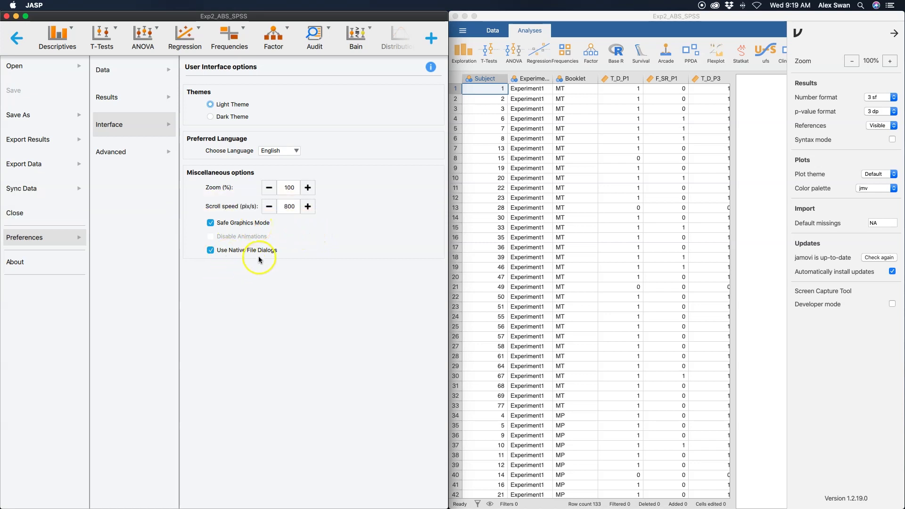
key("Down")
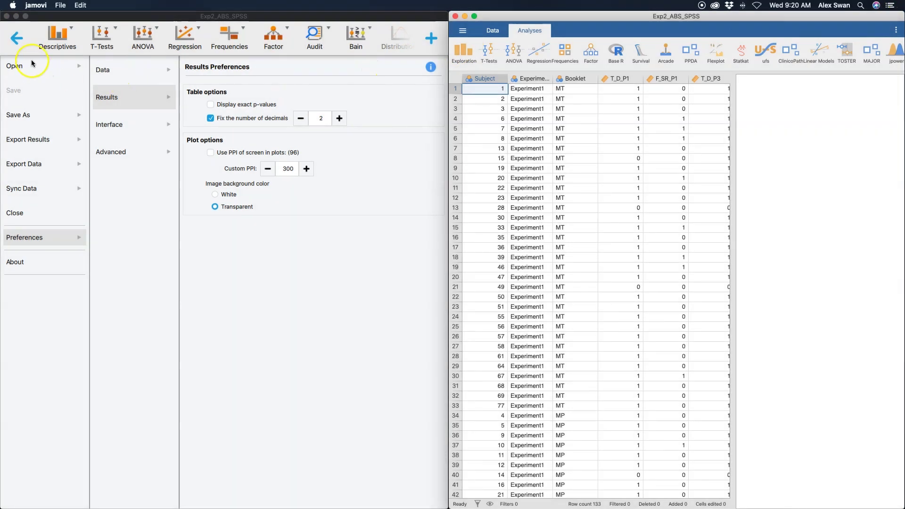
Close JASP's preferences to return to the Exp2_ABS_SPSS spreadsheet
left_click(17, 38)
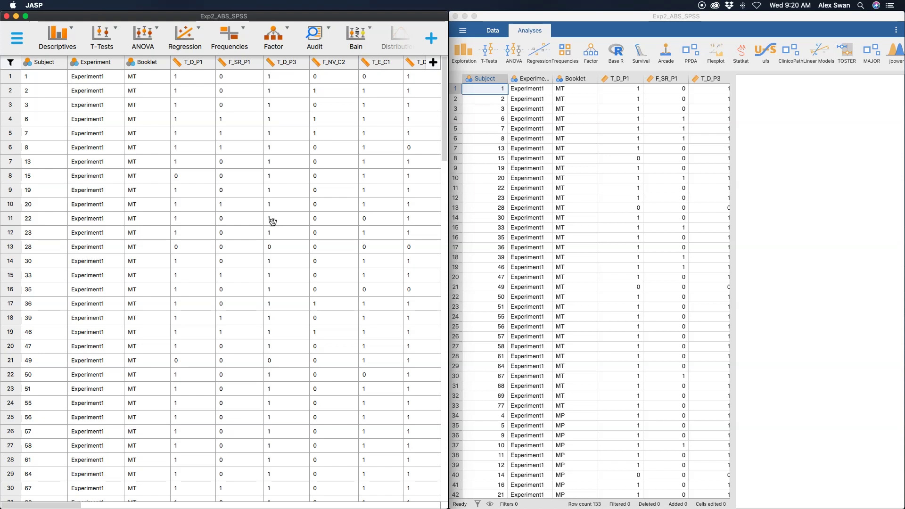
Open and close JASP's drag-and-drop filter, then show T_E_C1's measurement-level choices
left_click(10, 61)
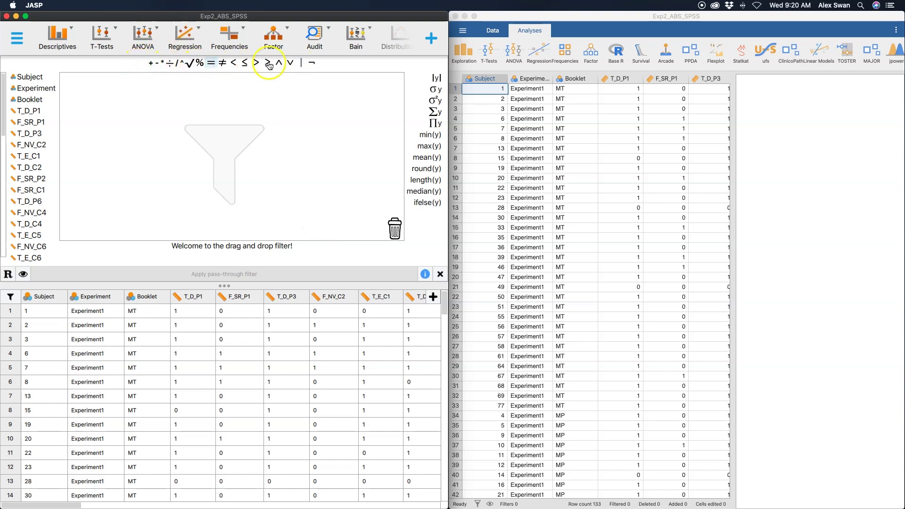
left_click(440, 274)
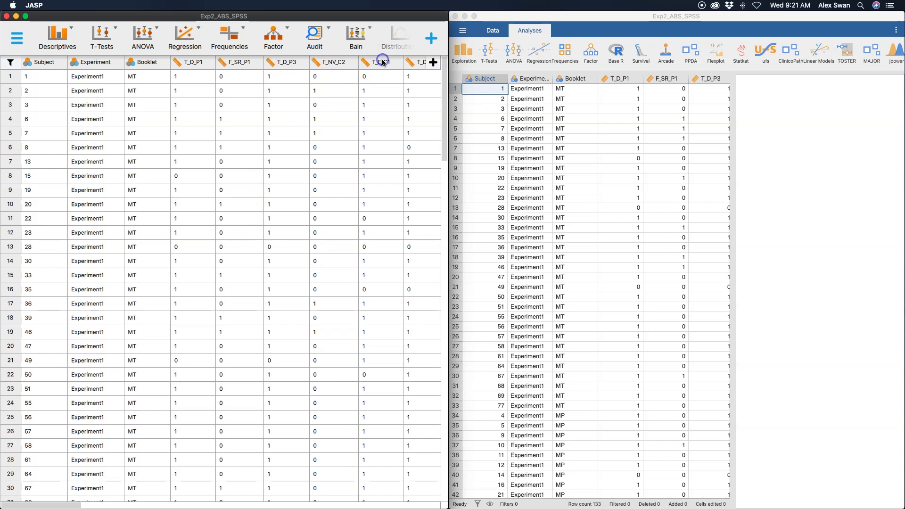
left_click(367, 62)
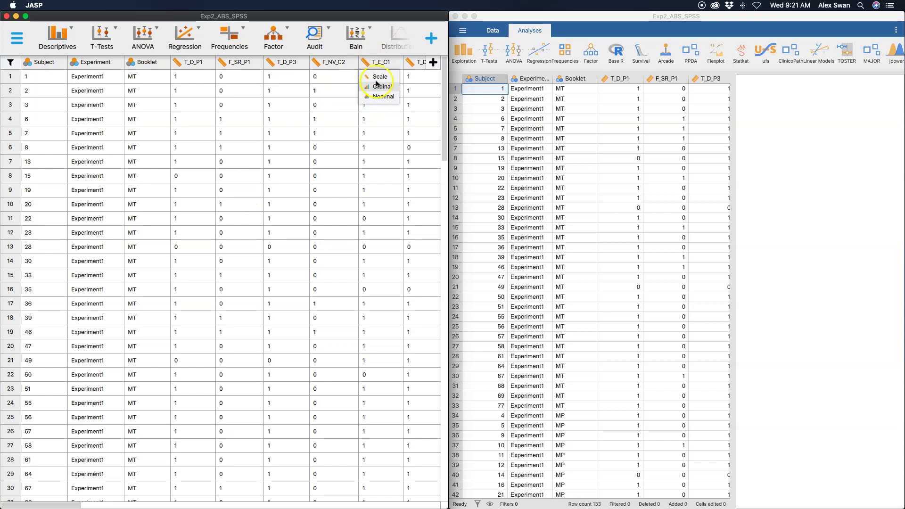
Cancel a new computed column and show Experiment's labels Experiment1 and Experiment2
left_click(387, 64)
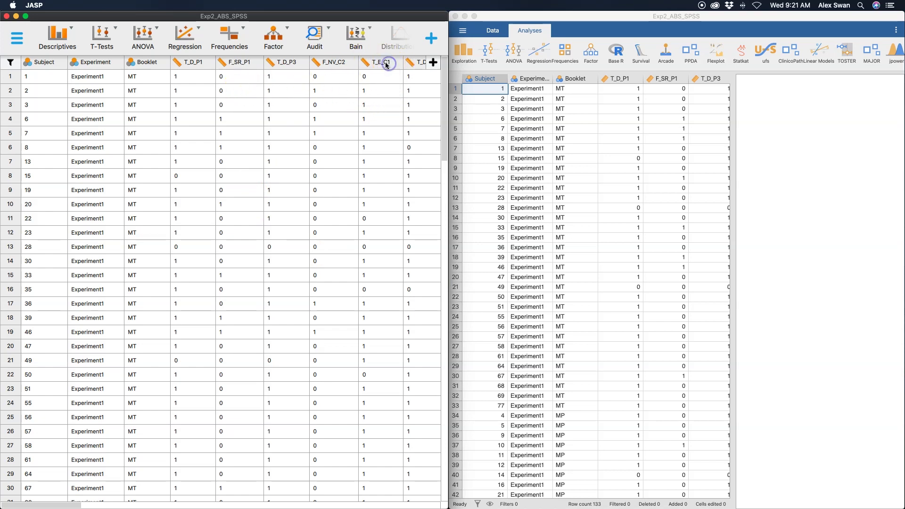
left_click(433, 63)
left_click(148, 228)
left_click(279, 257)
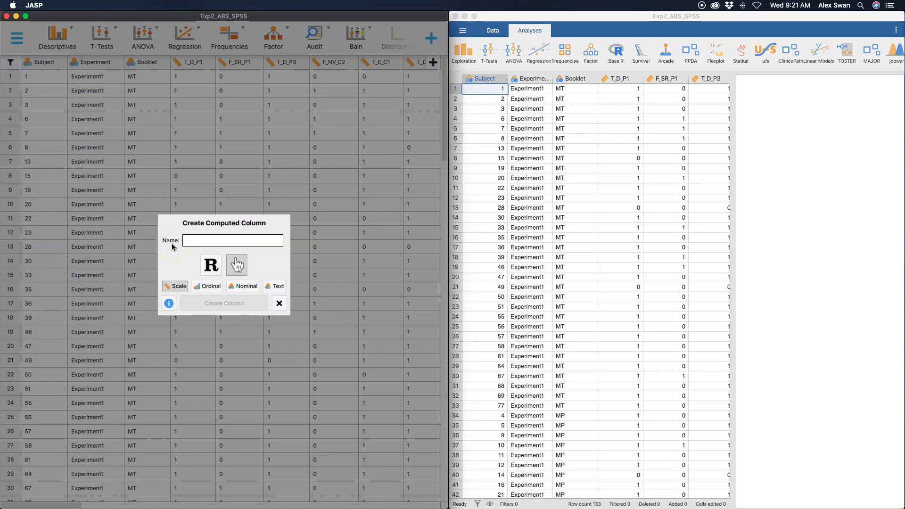
left_click(280, 304)
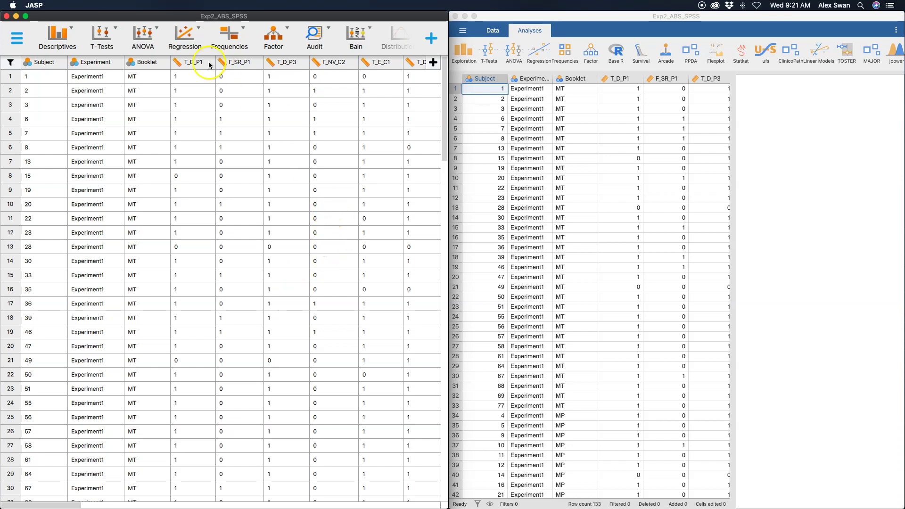
left_click(90, 61)
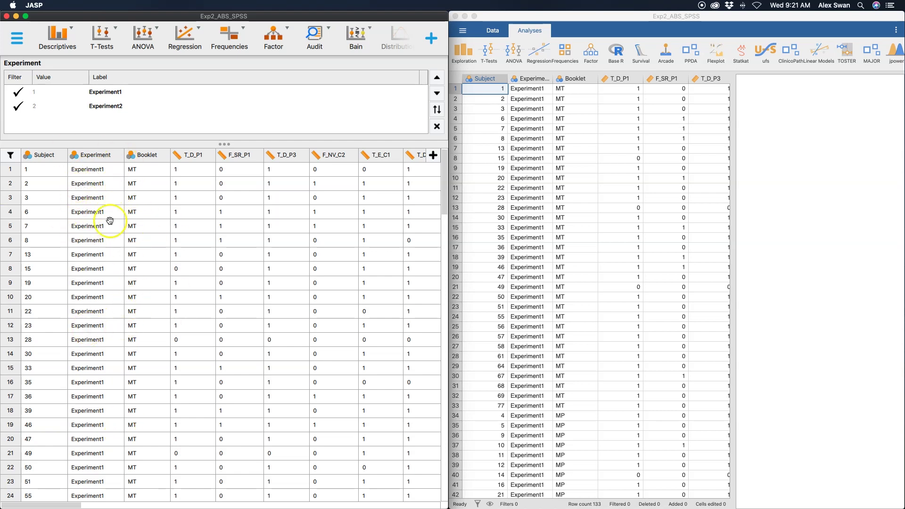
Check Booklet's value labels MT and MP, then close the label editor
left_click(146, 156)
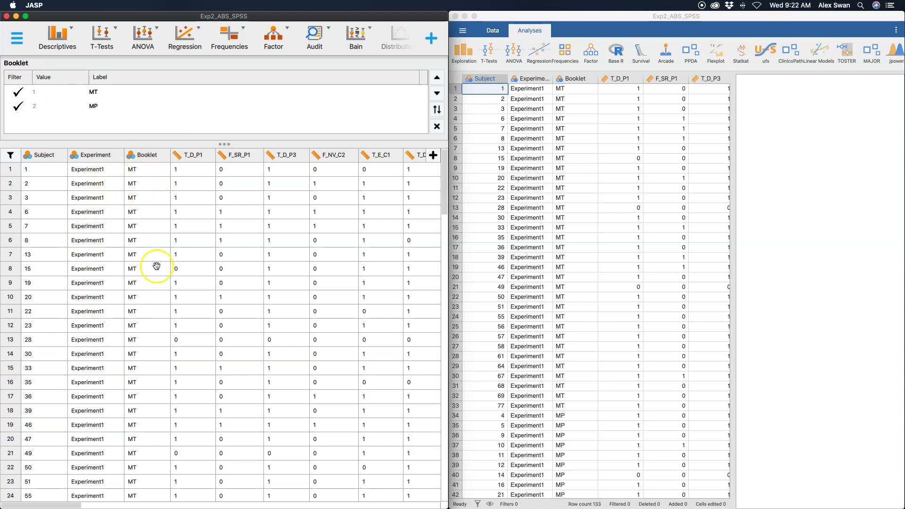
scroll(157, 325, "down", 15)
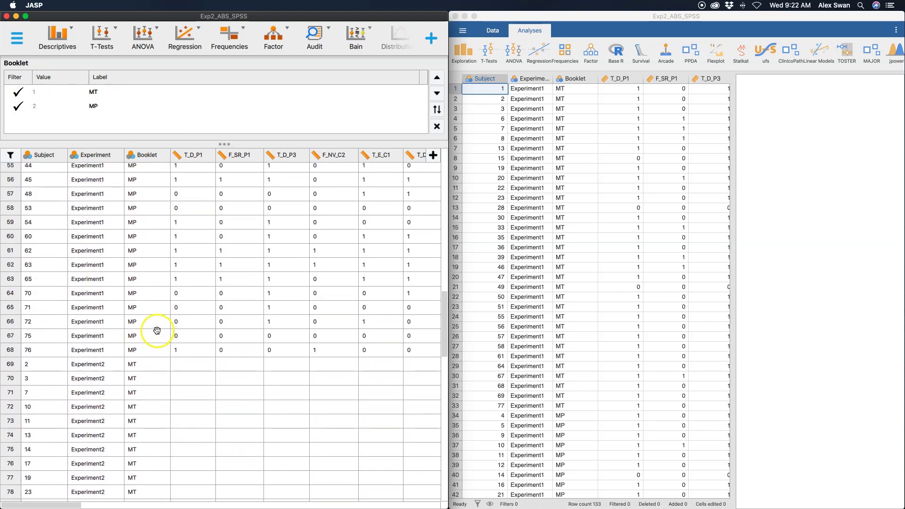
scroll(135, 314, "up", 3)
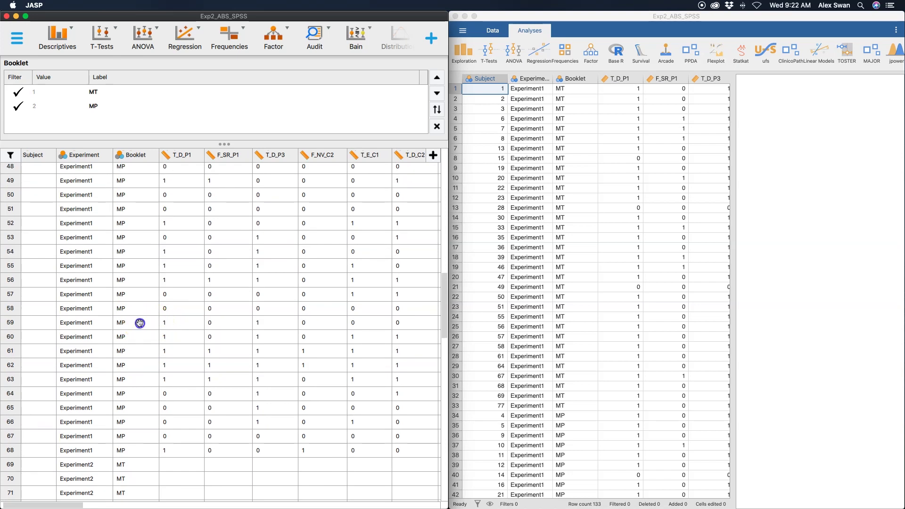
scroll(131, 314, "up", 20)
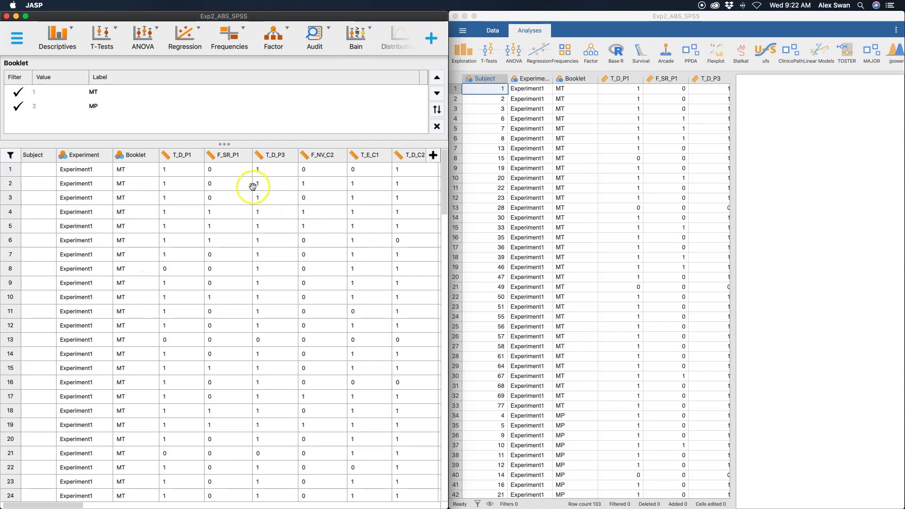
left_click(437, 127)
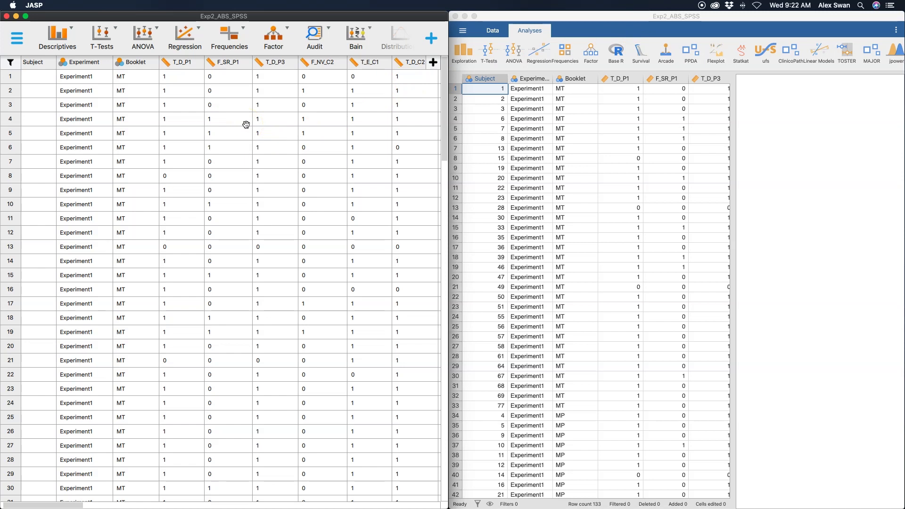
Activate the jamovi window and switch it to the Data view for Exp2_ABS_SPSS
left_click(619, 16)
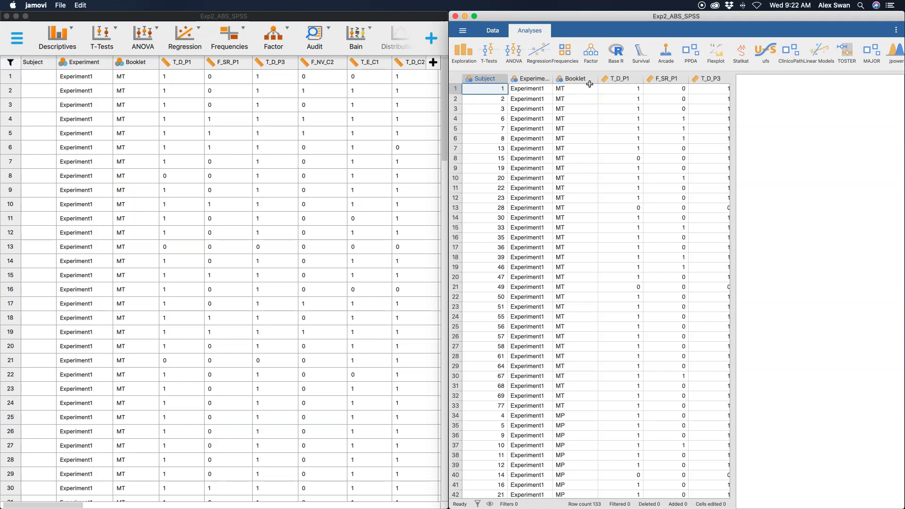
left_click(493, 30)
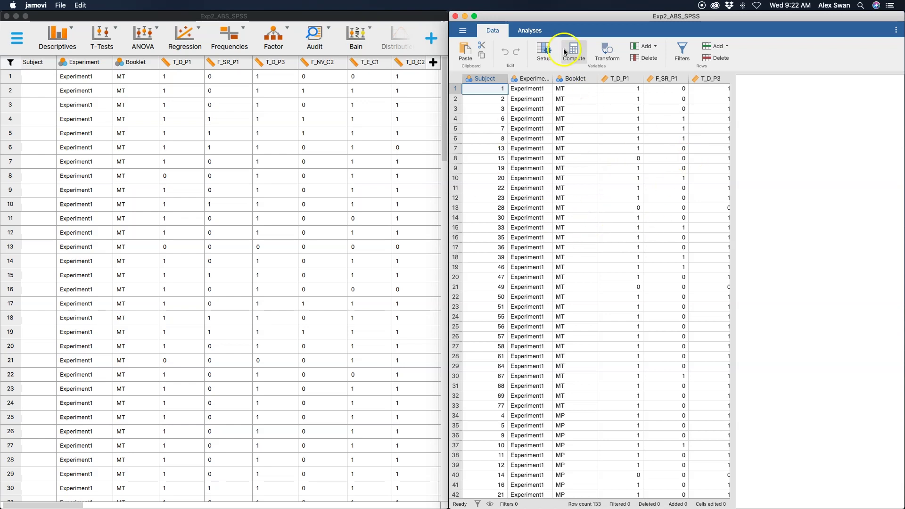
Open Booklet's variable setup and give it the description 'The mi the booklet they saw'
left_click(543, 56)
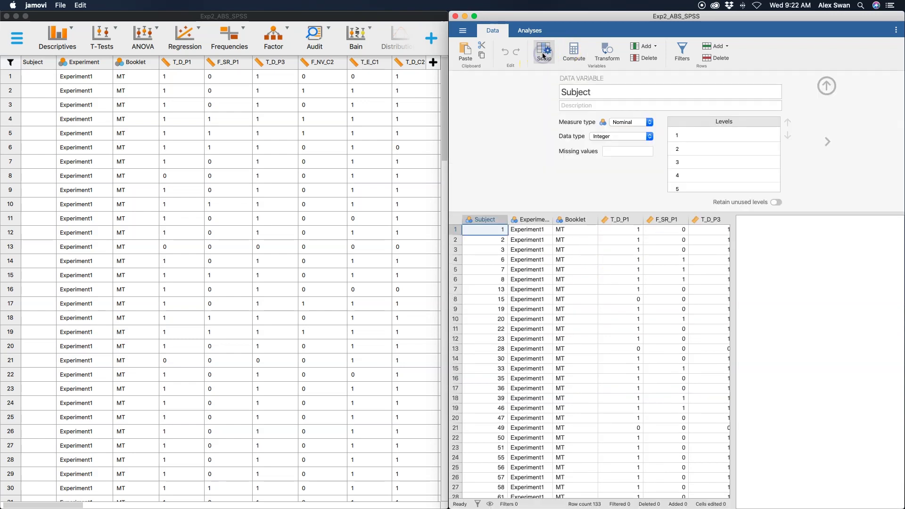
left_click(699, 161)
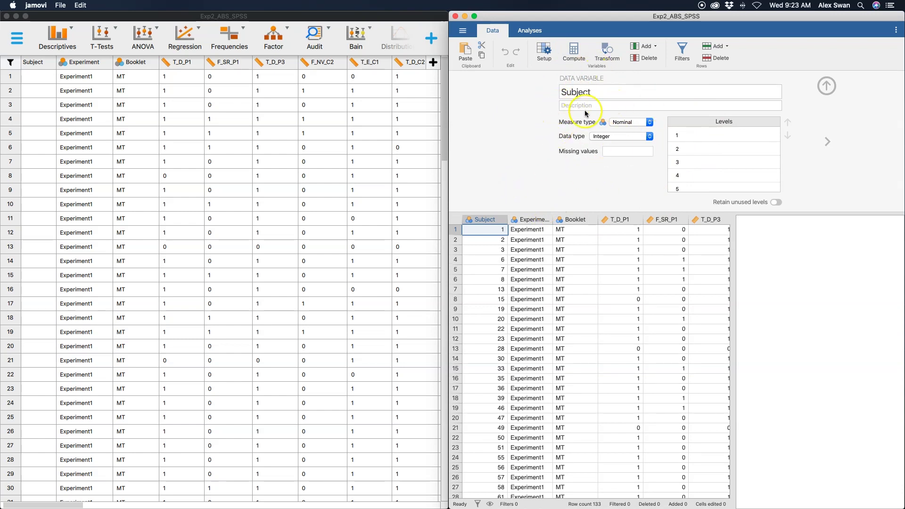
scroll(740, 179, "down", 3)
scroll(748, 155, "up", 3)
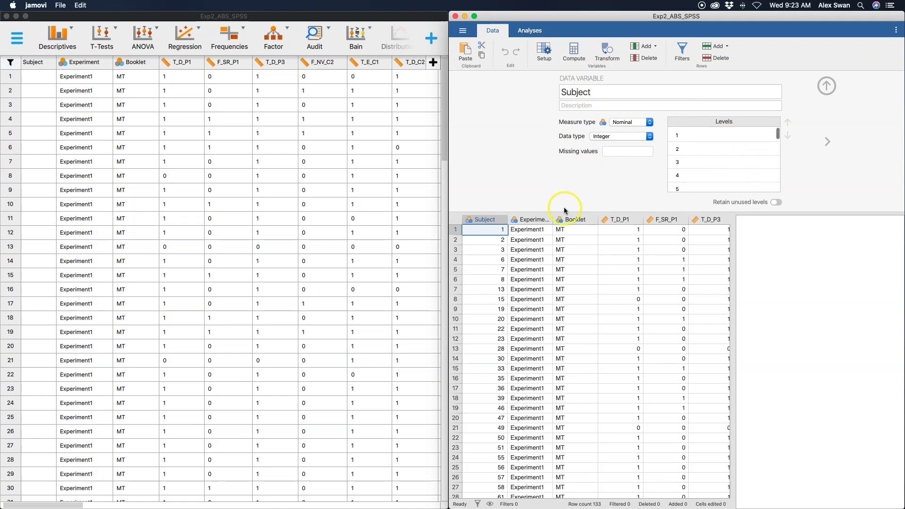
left_click(574, 219)
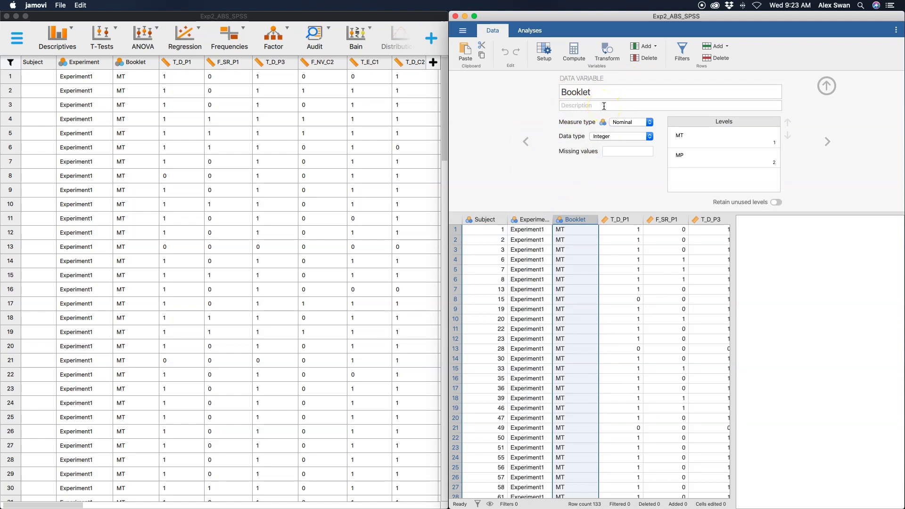
left_click(577, 106)
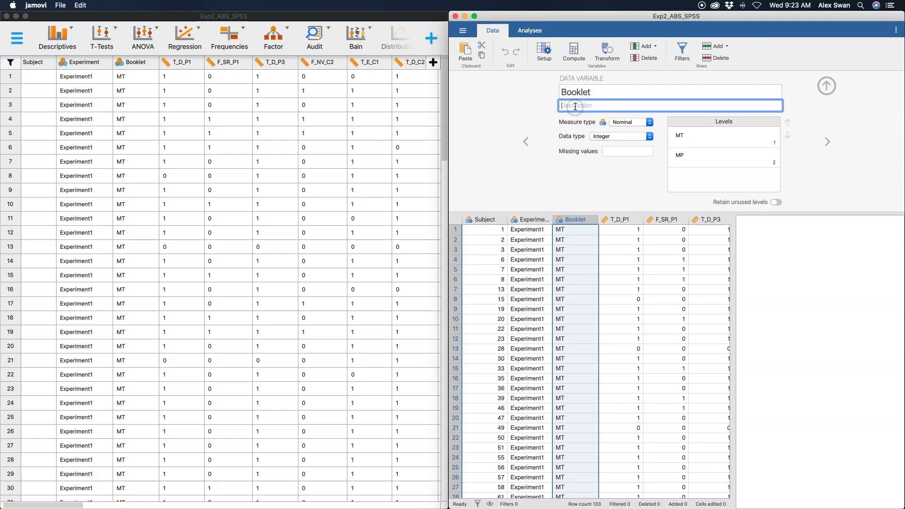
type("The mi")
type(" the booklet they saw.")
left_click(533, 106)
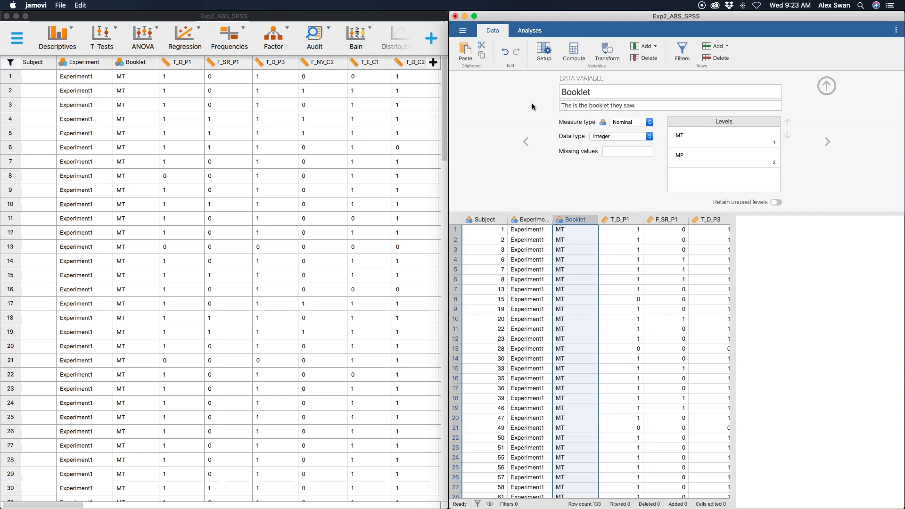
Set Booklet's data type to Integer, keeping it Nominal with levels MT and MP
left_click(637, 149)
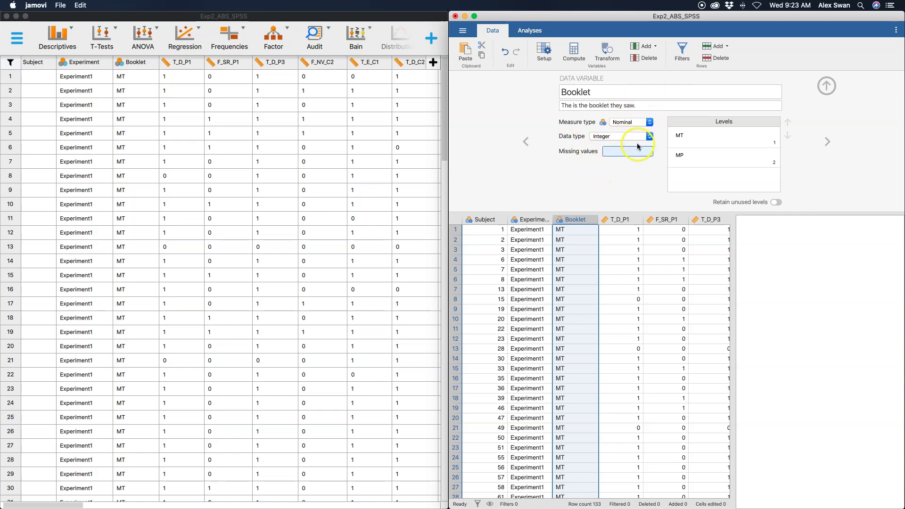
left_click(612, 136)
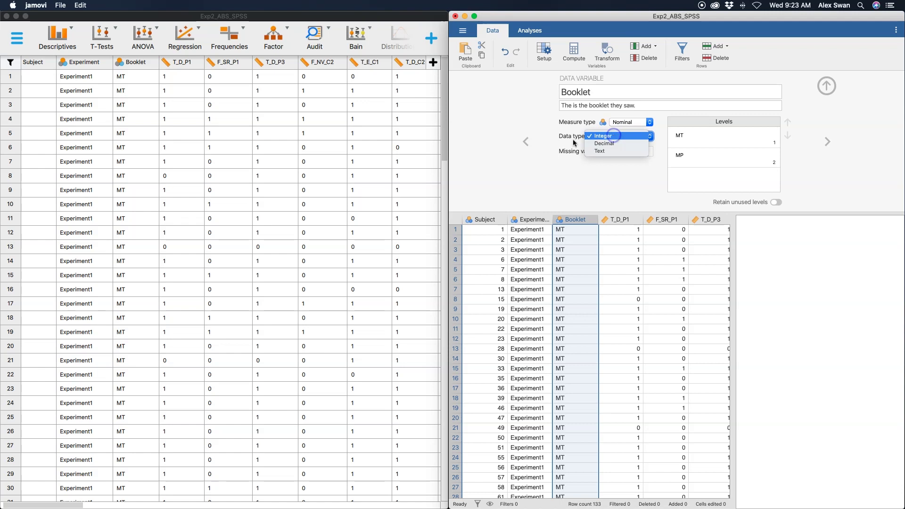
left_click(565, 181)
left_click(630, 122)
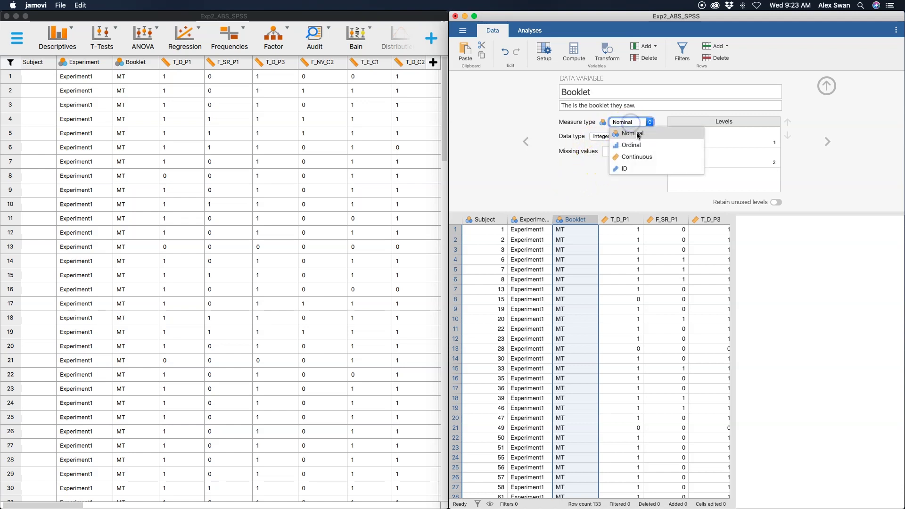
left_click(573, 174)
left_click(626, 136)
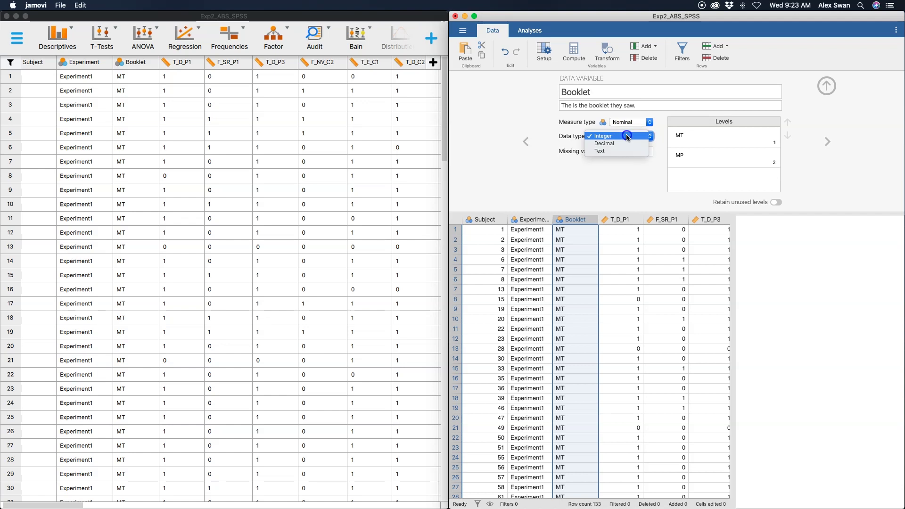
left_click(611, 152)
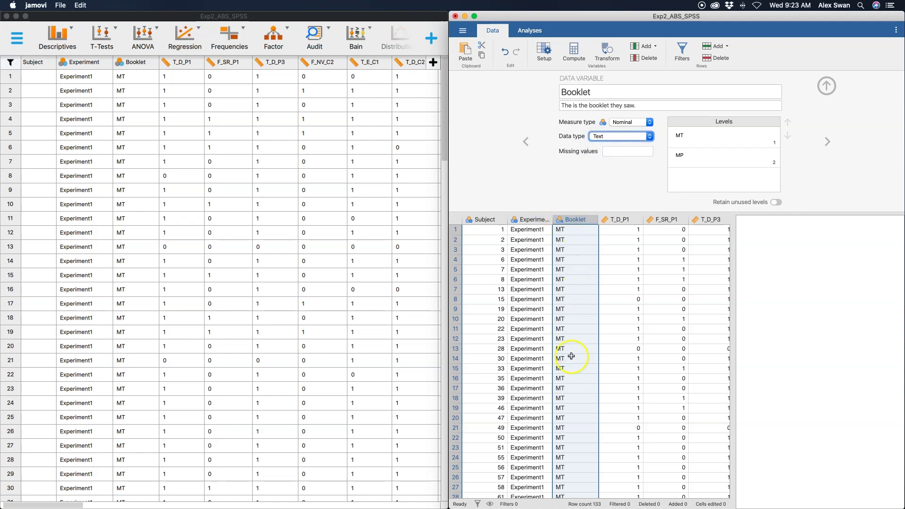
left_click(643, 137)
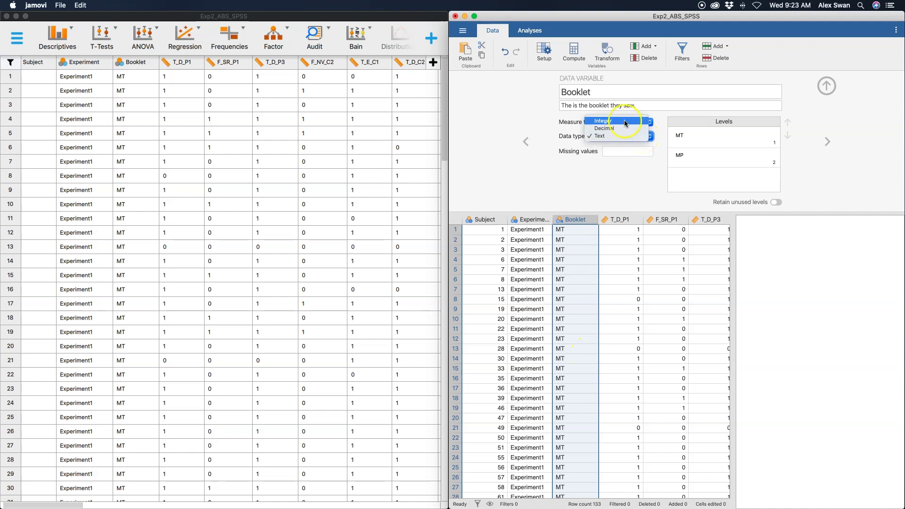
left_click(625, 122)
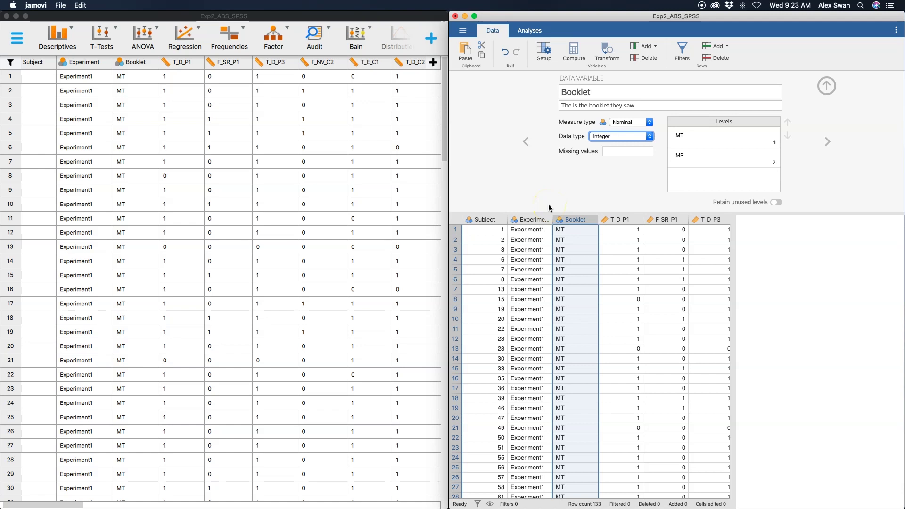
Set the Subject variable's measure type to ID
left_click(486, 219)
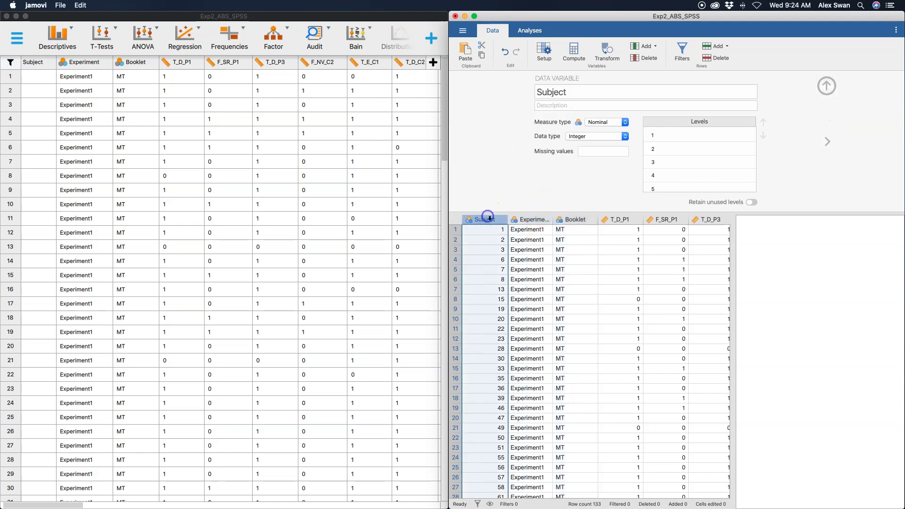
left_click(638, 137)
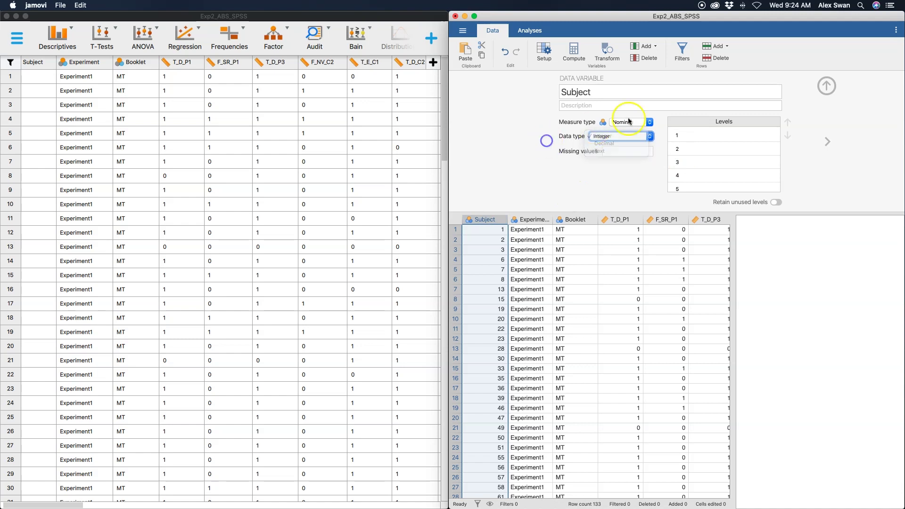
left_click(629, 121)
left_click(620, 166)
left_click(530, 191)
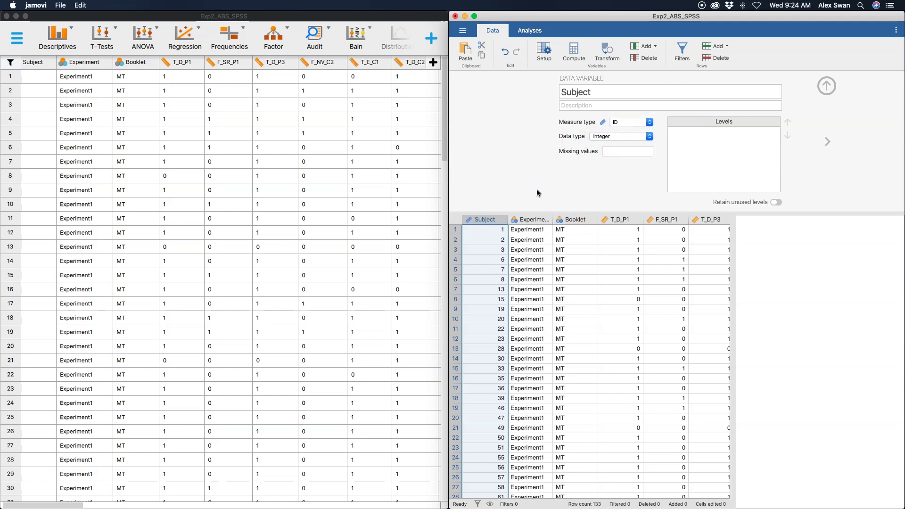
left_click(656, 187)
Review Experiment and Booklet, keep Booklet's unused levels, and close the variable setup
left_click(528, 219)
left_click(573, 219)
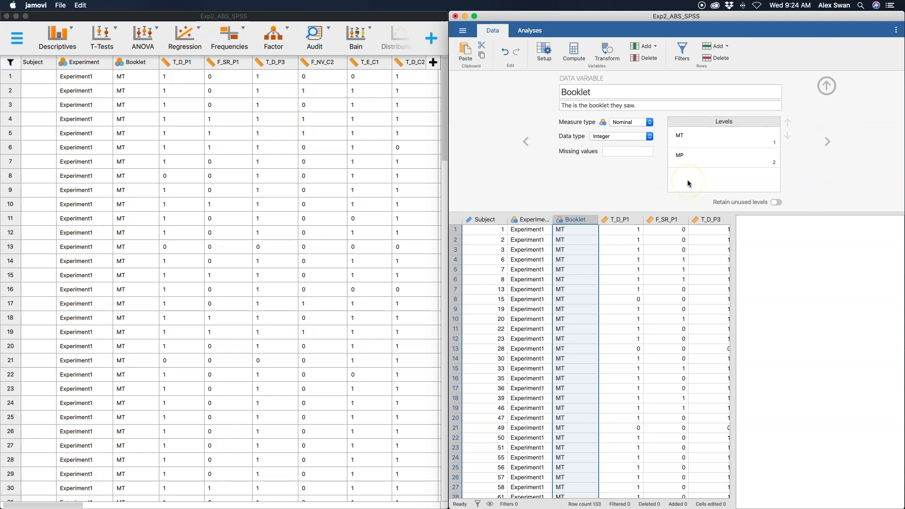
left_click(775, 202)
left_click(832, 91)
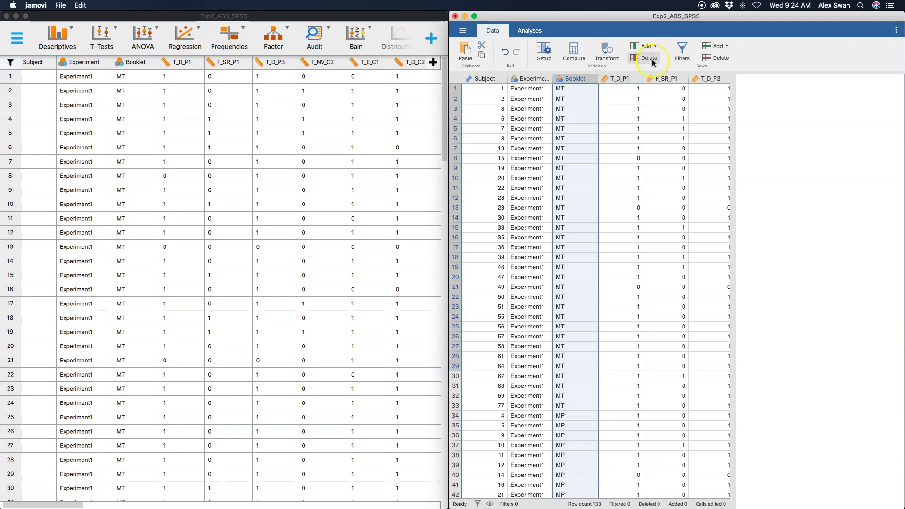
Create an empty Filter 1 row filter without adding any variable
left_click(645, 46)
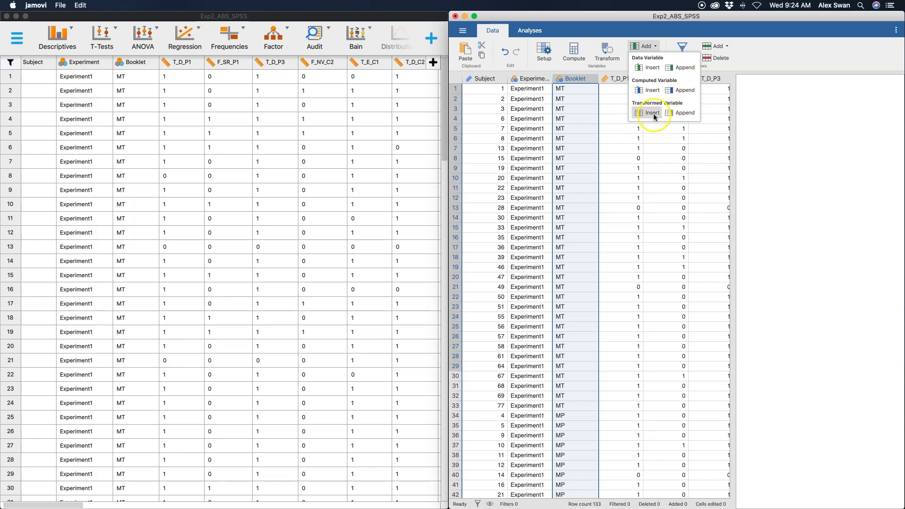
left_click(779, 51)
left_click(681, 51)
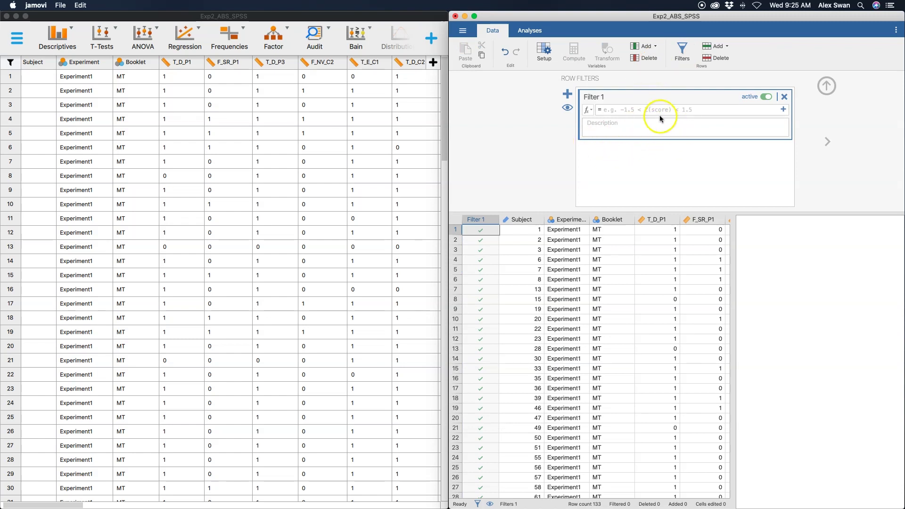
Browse the Functions and Variables lists in Filter 1's function picker
left_click(589, 111)
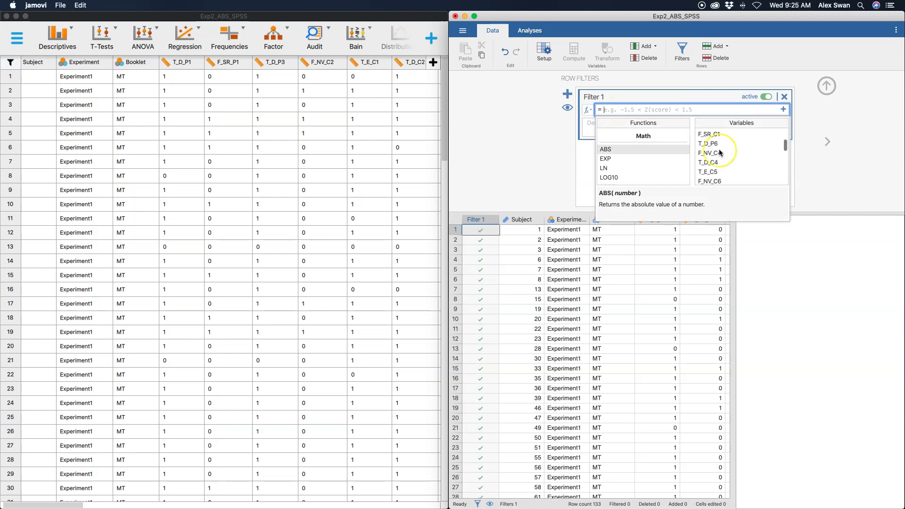
scroll(721, 156, "down", 5)
scroll(662, 157, "down", 10)
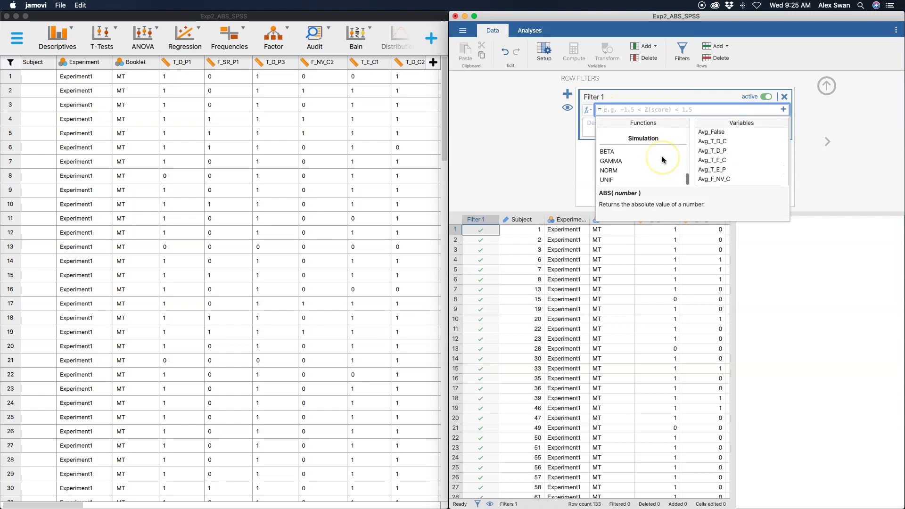
scroll(662, 159, "up", 5)
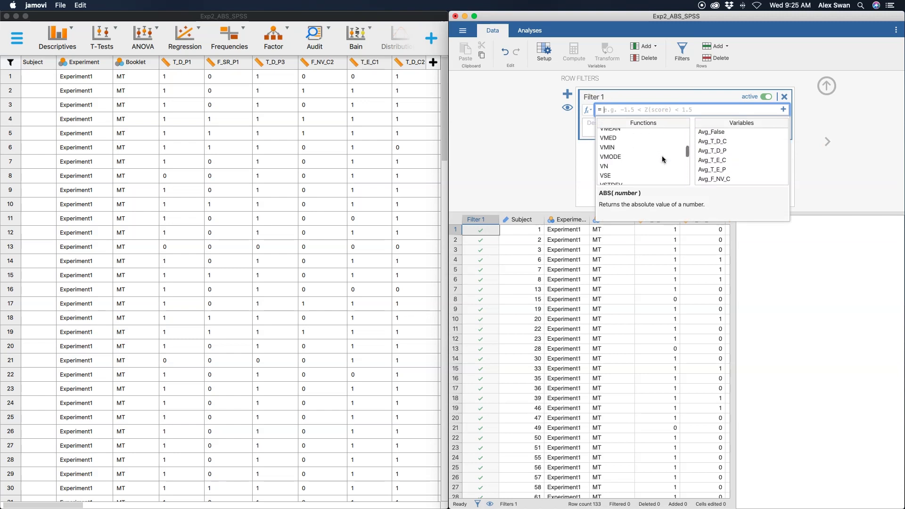
scroll(661, 157, "up", 5)
left_click(826, 113)
left_click(853, 119)
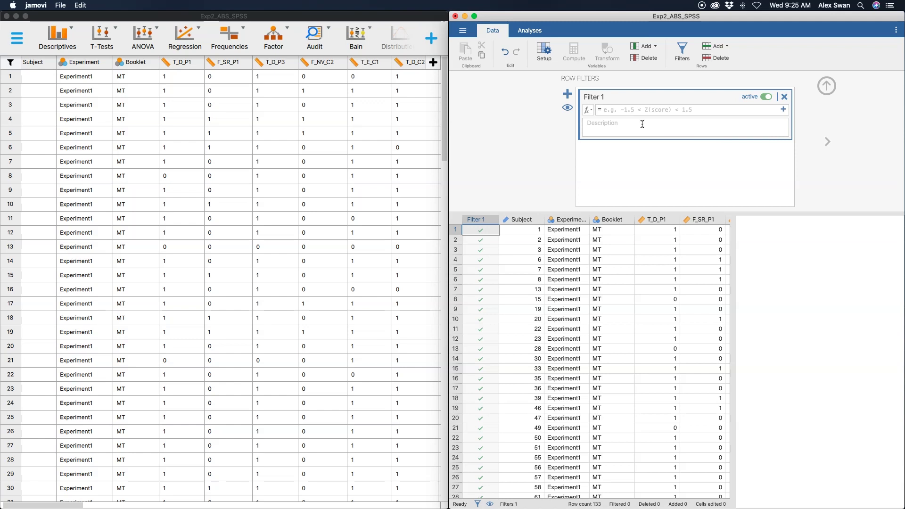
Browse the filter functions again, then close Row Filters leaving Filter 1 empty
left_click(596, 109)
scroll(623, 146, "down", 10)
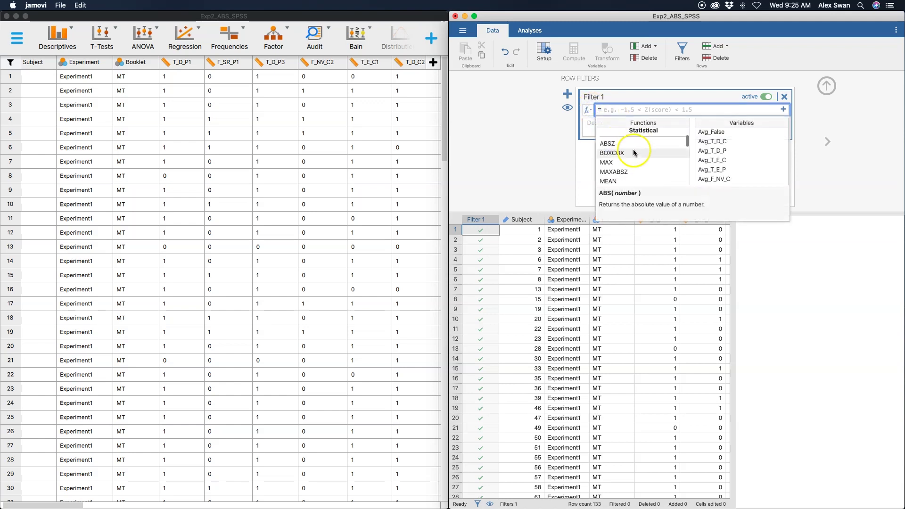
scroll(623, 145, "down", 10)
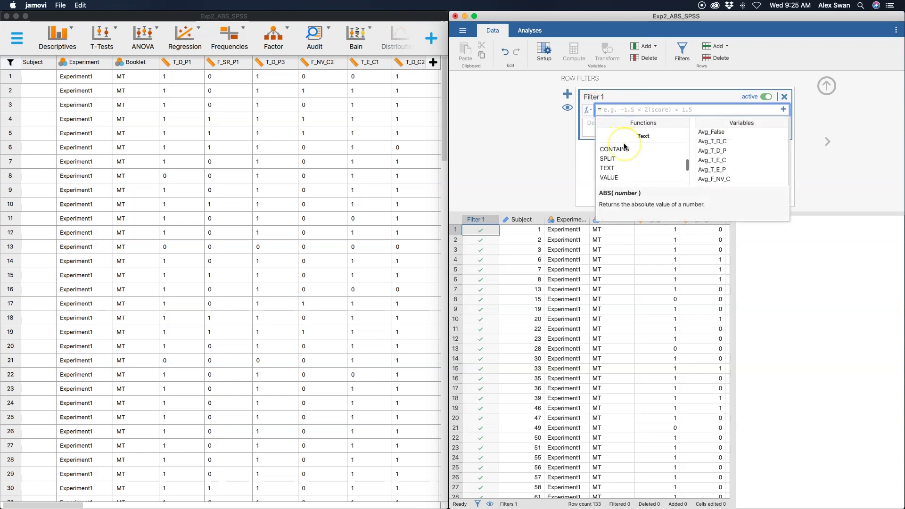
scroll(624, 141, "down", 5)
left_click(626, 138)
scroll(626, 138, "down", 2)
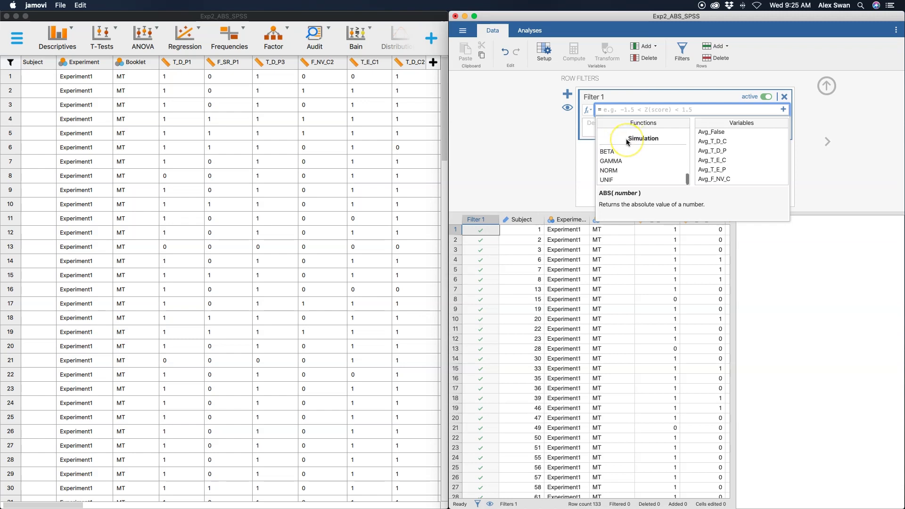
scroll(626, 139, "up", 20)
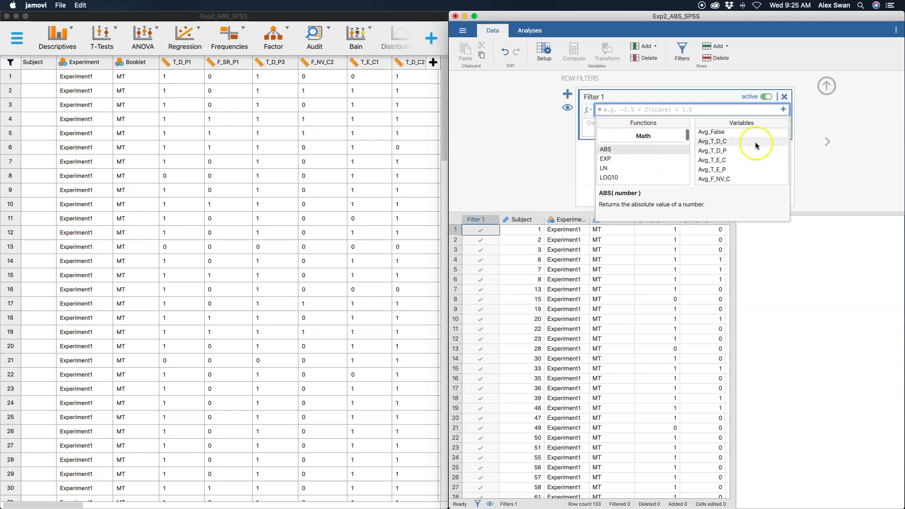
left_click(871, 132)
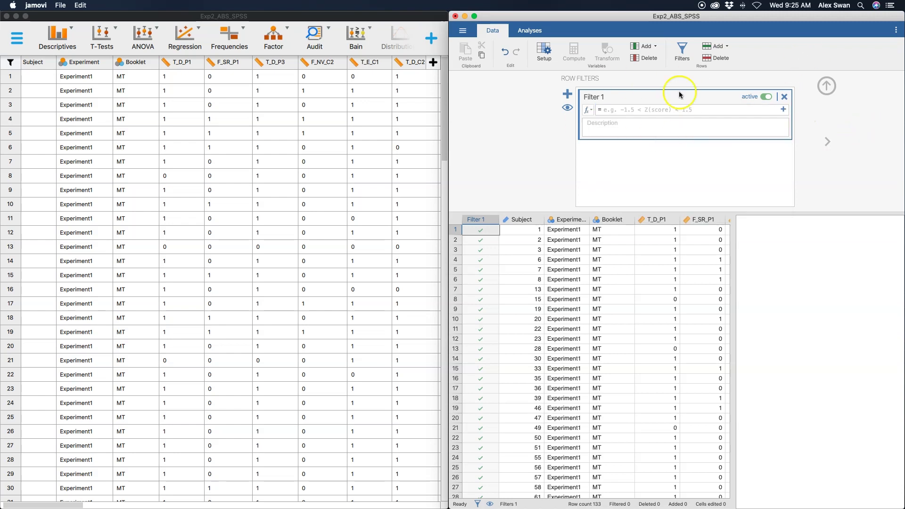
left_click(685, 52)
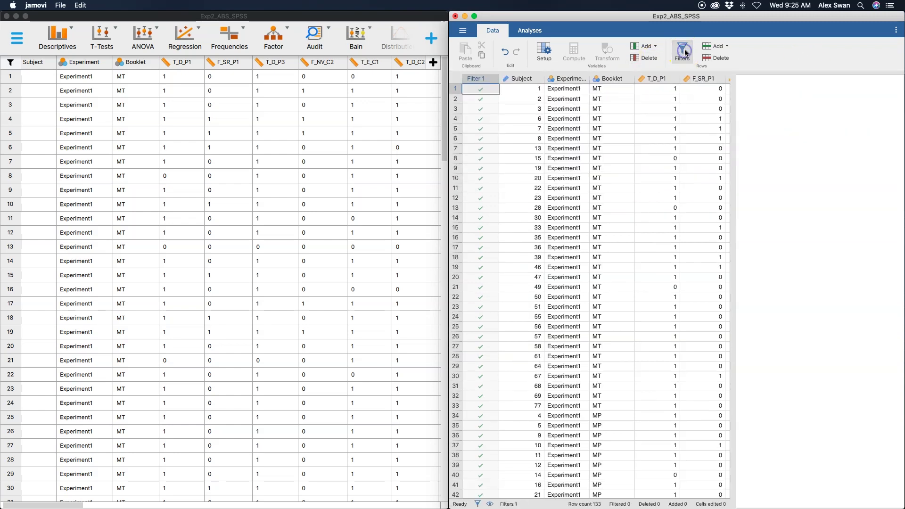
Check jamovi's Rows Add options without adding rows, then bring JASP forward
left_click(717, 46)
left_click(759, 43)
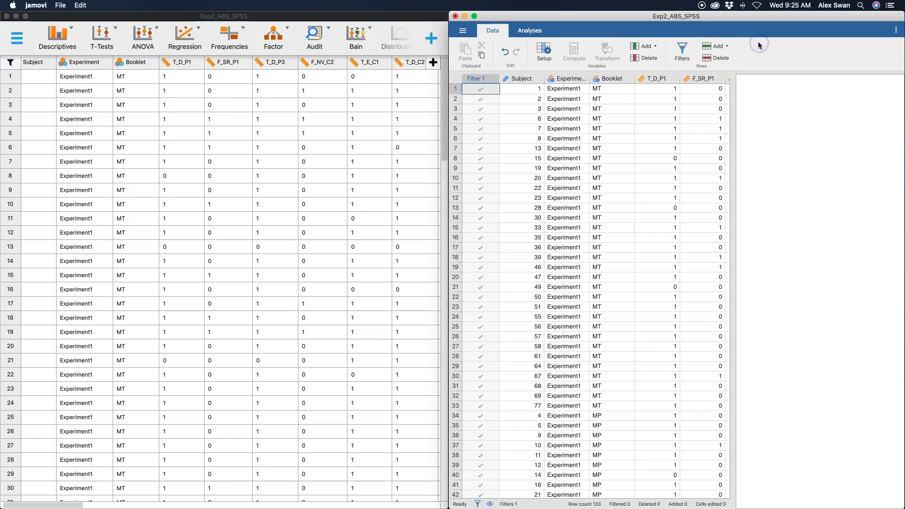
left_click(717, 46)
left_click(781, 52)
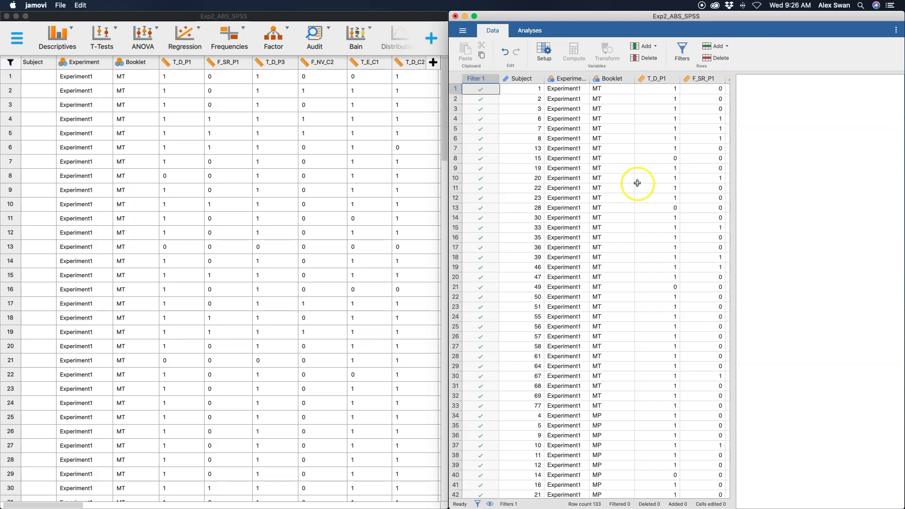
left_click(323, 18)
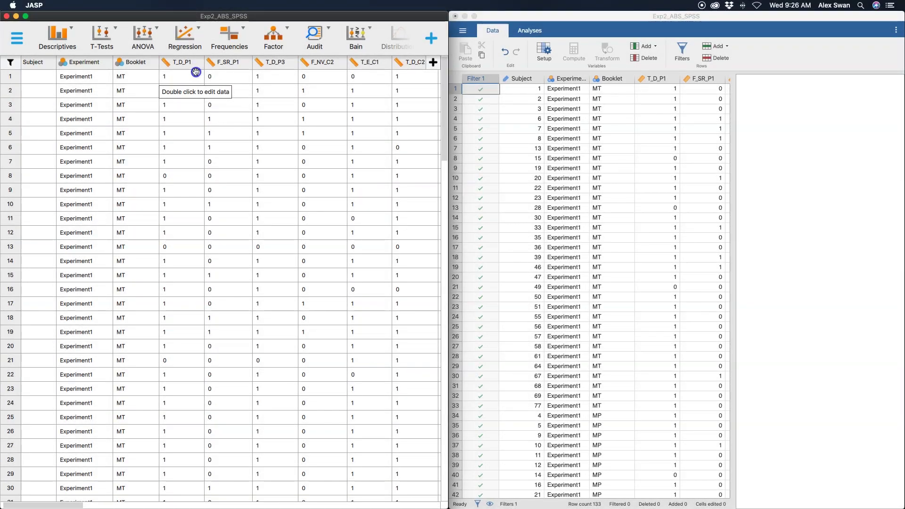
Run JASP's Independent Samples T-Test of Avg_T_D through Avg_F_SR grouped by Booklet
left_click(109, 46)
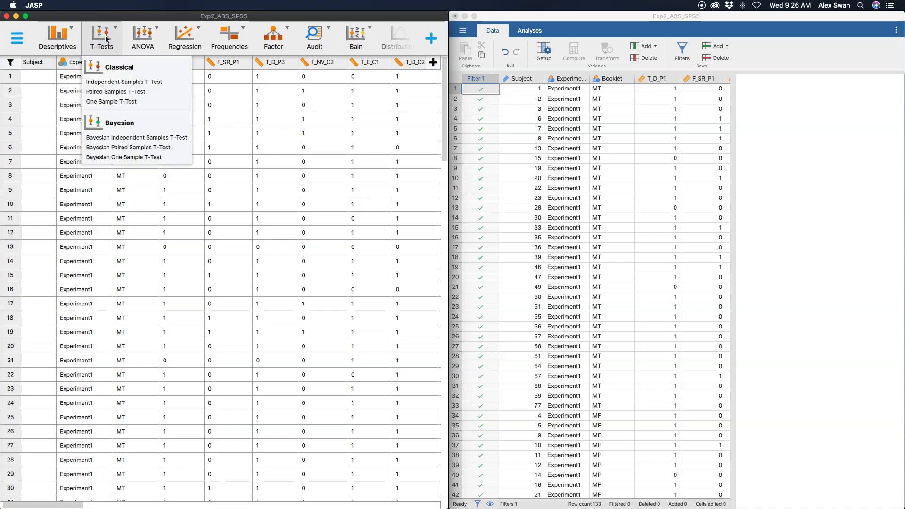
left_click(144, 83)
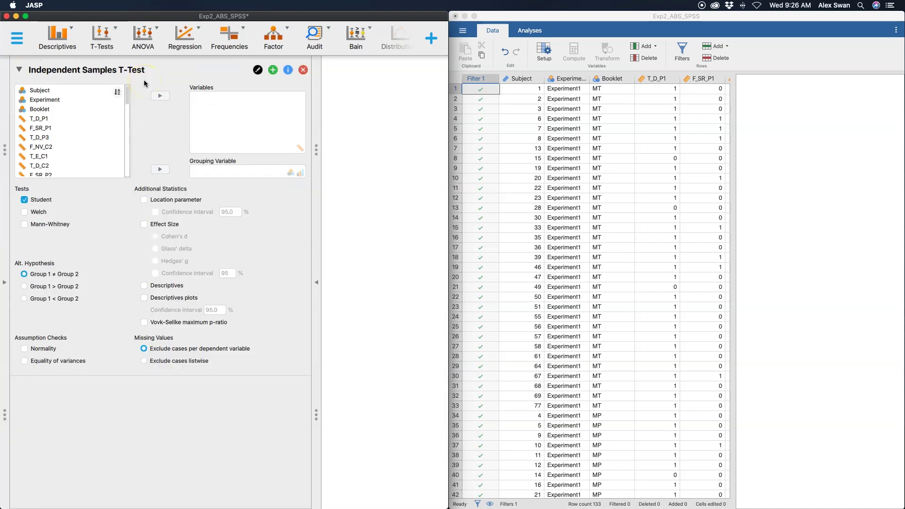
left_click(81, 110)
left_click(162, 168)
scroll(59, 124, "down", 15)
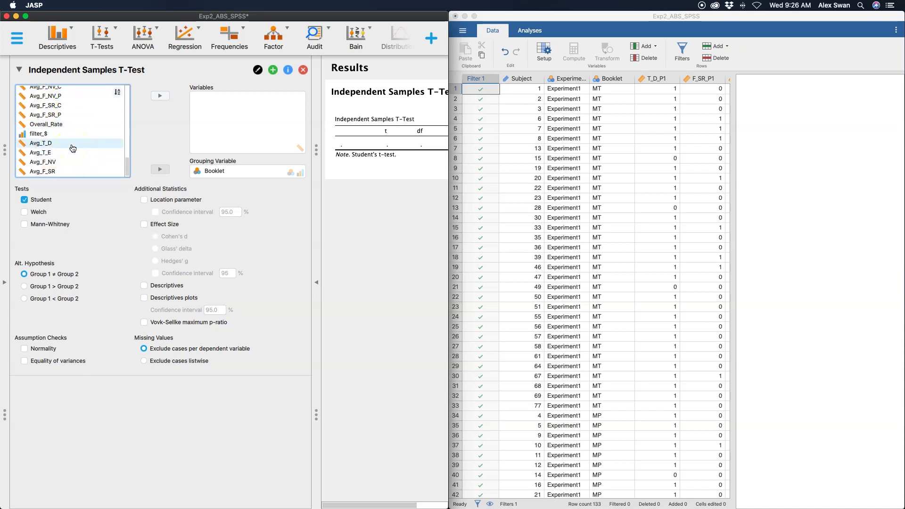
left_click(73, 143)
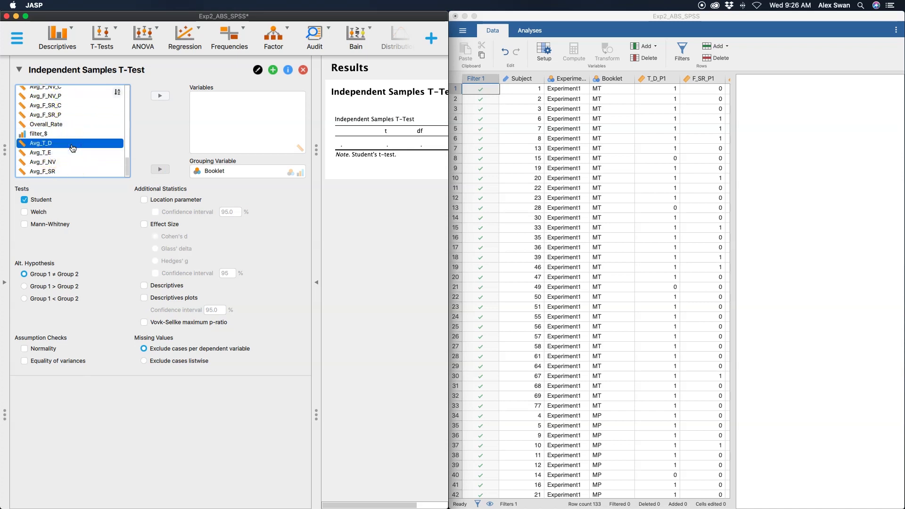
left_click(64, 171, "shift")
left_click(154, 99)
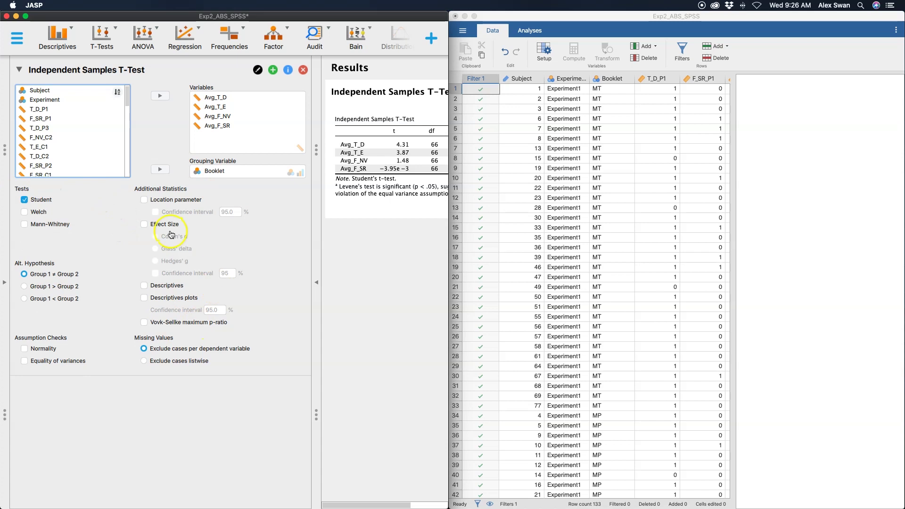
left_click(715, 15)
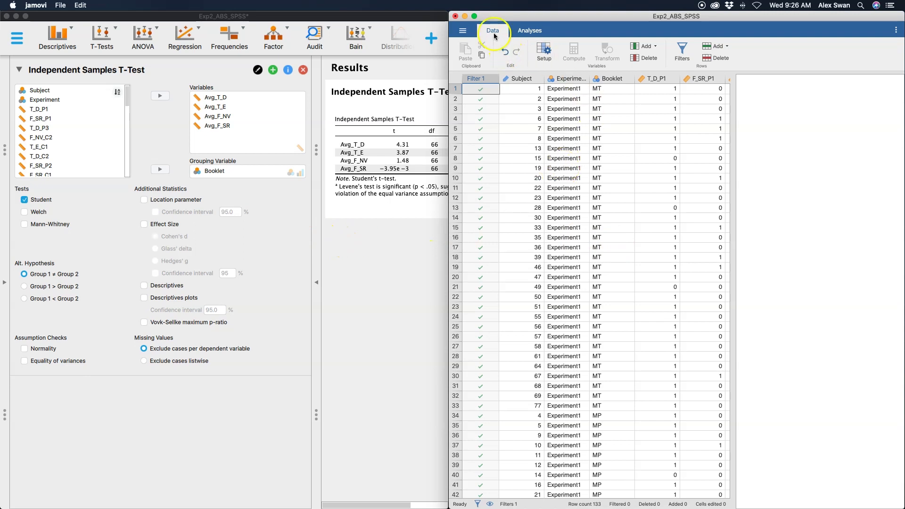
Start a jamovi Independent Samples T-Test with Booklet as the grouping variable
left_click(531, 31)
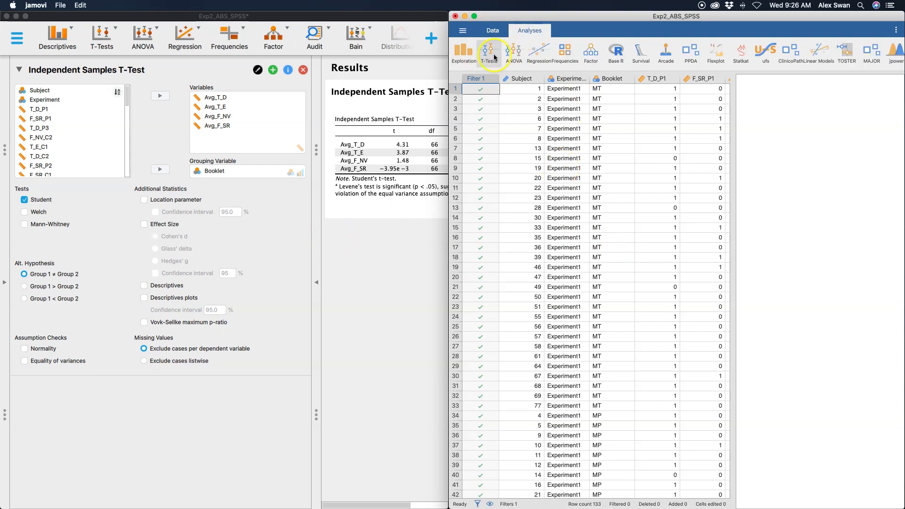
left_click(494, 53)
left_click(506, 78)
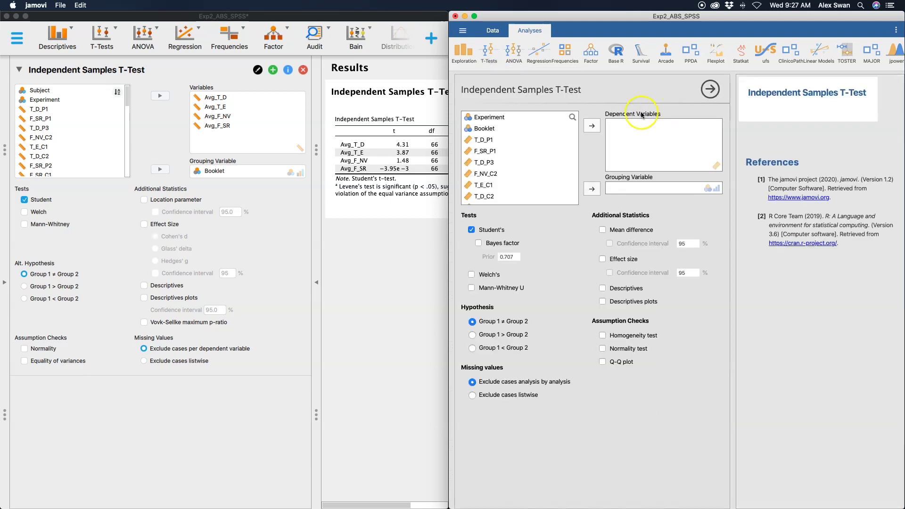
left_click(529, 128)
left_click(594, 190)
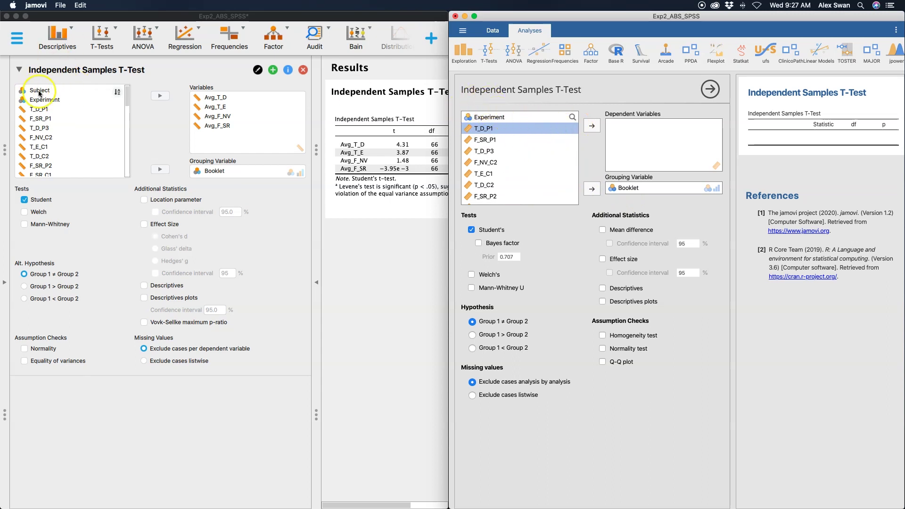
Add Avg_T_D through Avg_F_SR as dependent variables, then collapse JASP's options panel
scroll(477, 161, "down", 5)
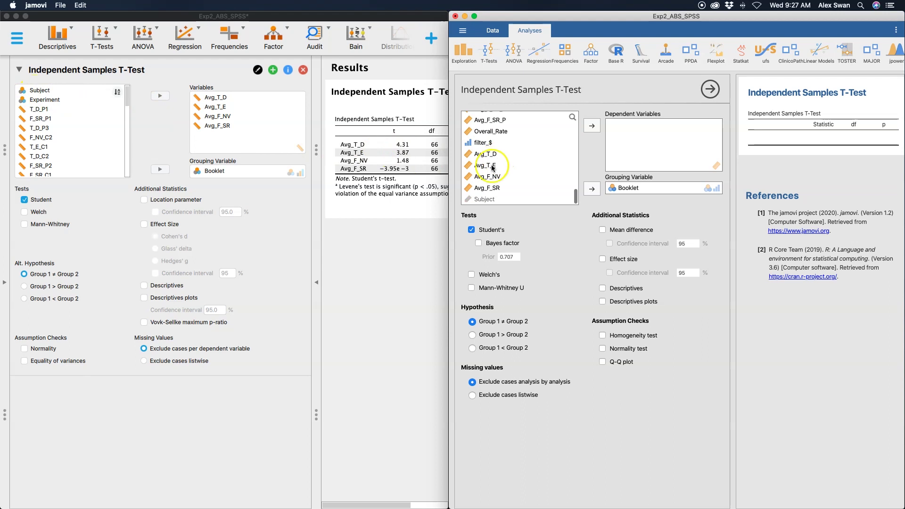
left_click(492, 153)
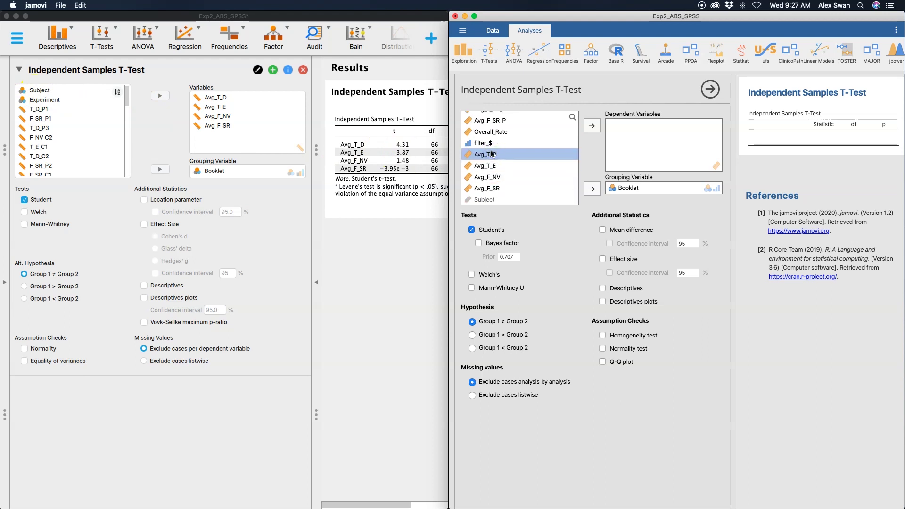
left_click(490, 189, "shift")
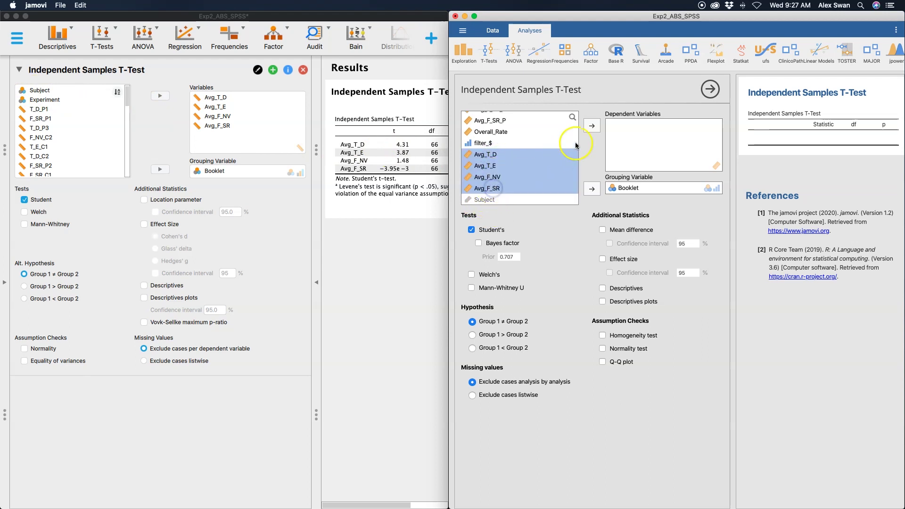
left_click(592, 126)
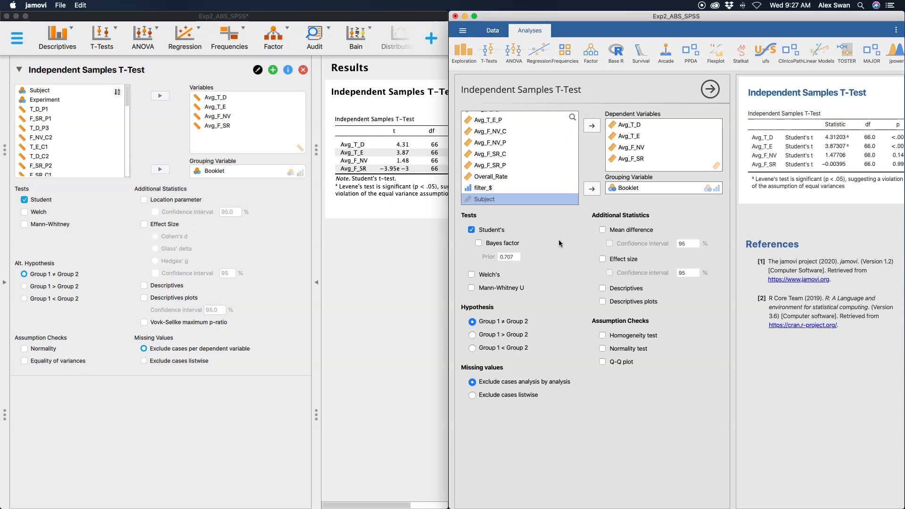
left_click(397, 264)
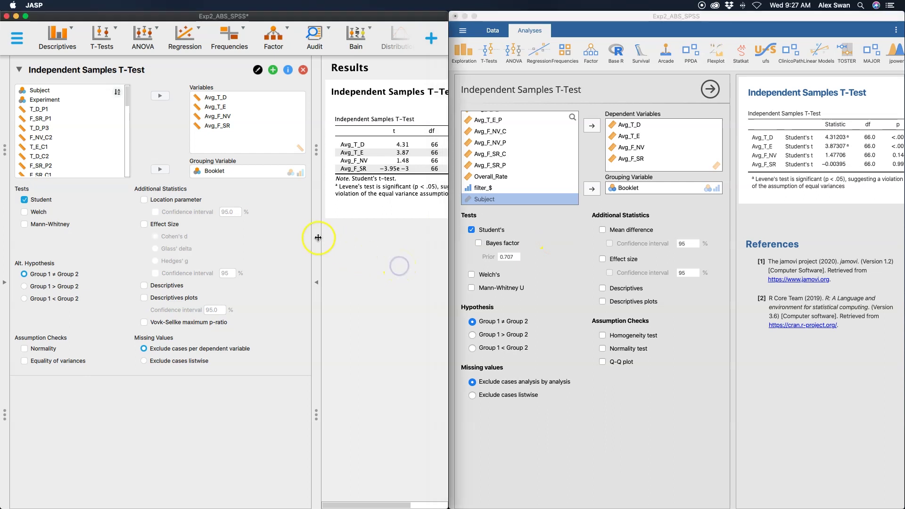
left_click(316, 273)
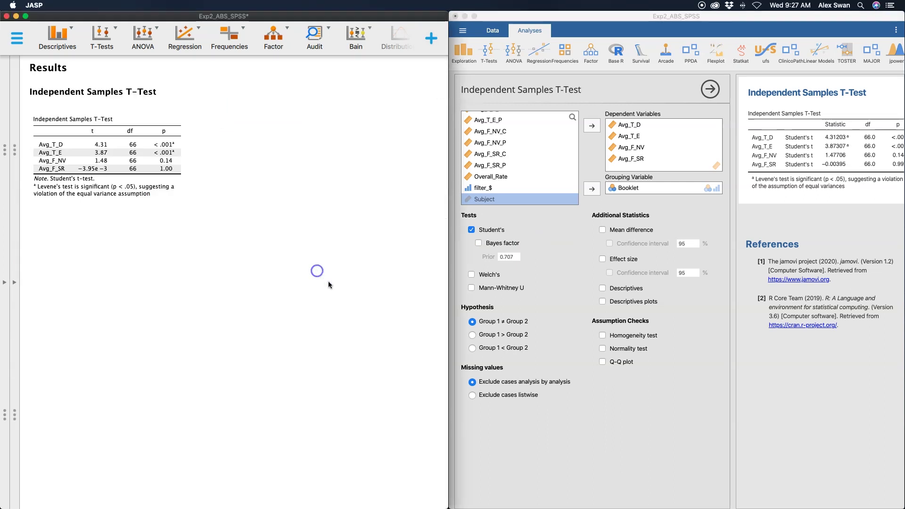
Close jamovi's t-test options and widen the results pane beside the data grid
left_click(747, 238)
left_click(703, 264)
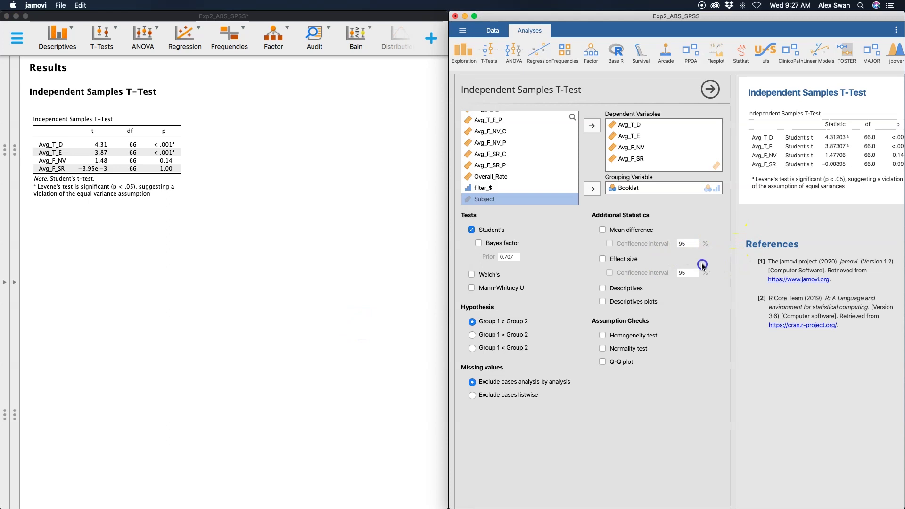
left_click(734, 267)
left_click_drag(732, 271, 564, 257)
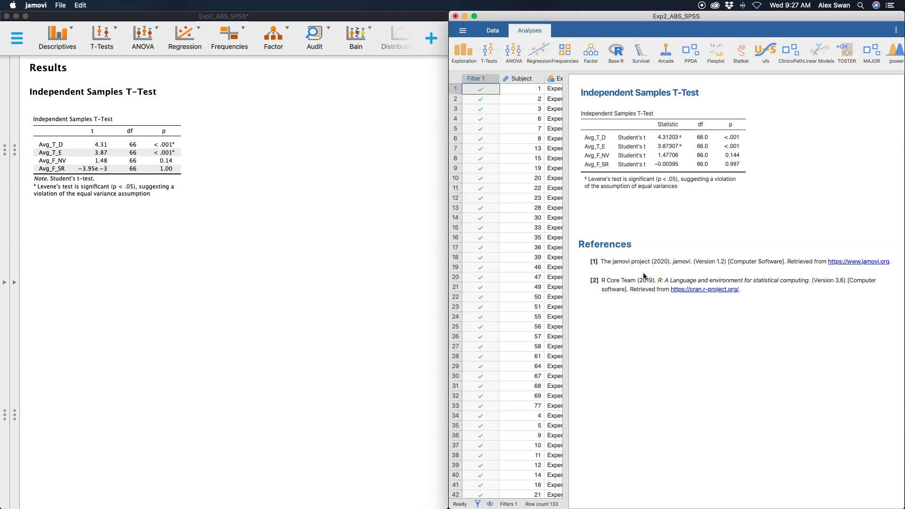
Set References to Hidden in jamovi's settings
left_click(896, 30)
left_click(879, 126)
left_click(879, 134)
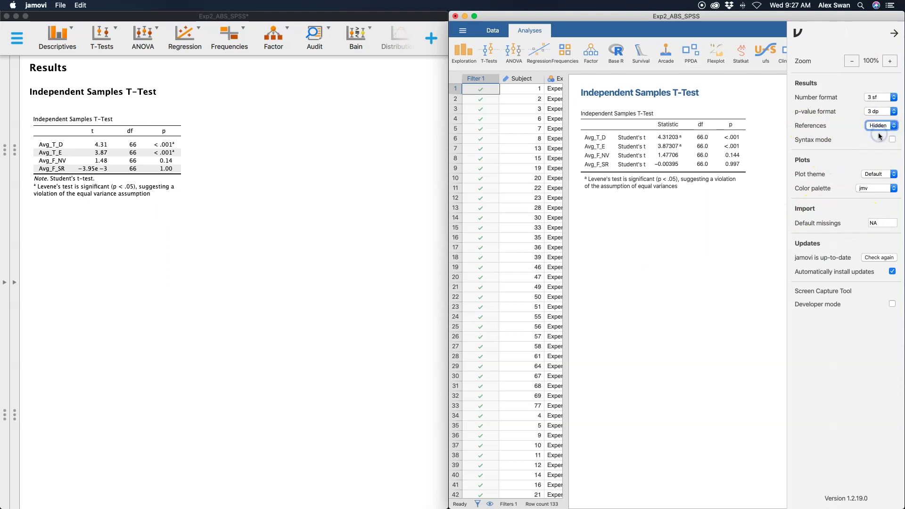
left_click(891, 31)
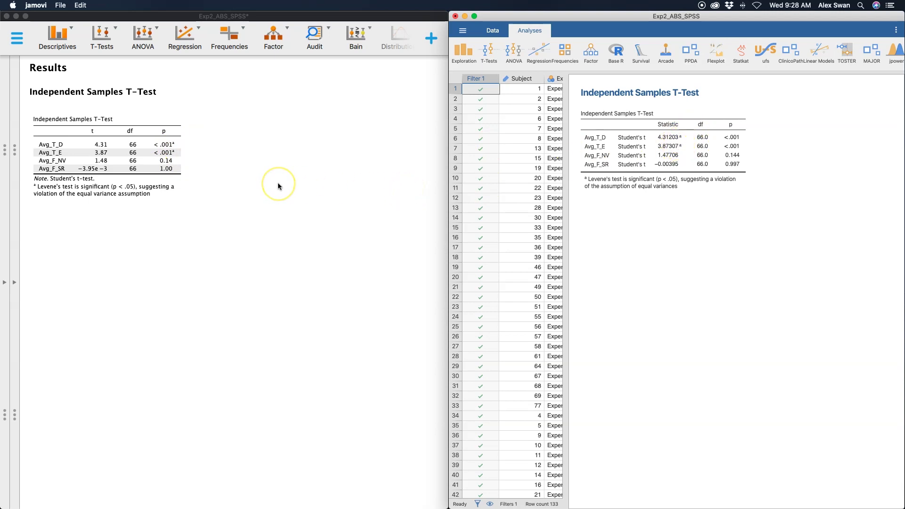
Reopen the t-test options panels in both jamovi and JASP
left_click(669, 95)
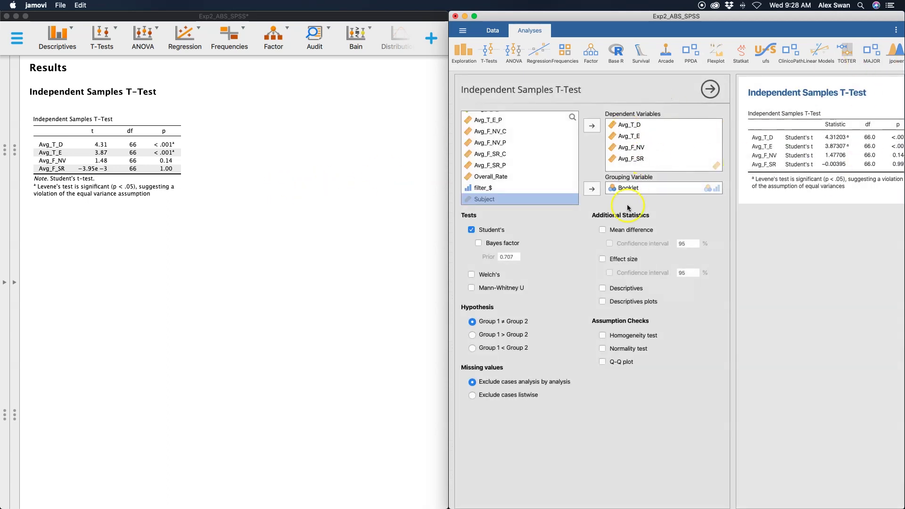
left_click(18, 134)
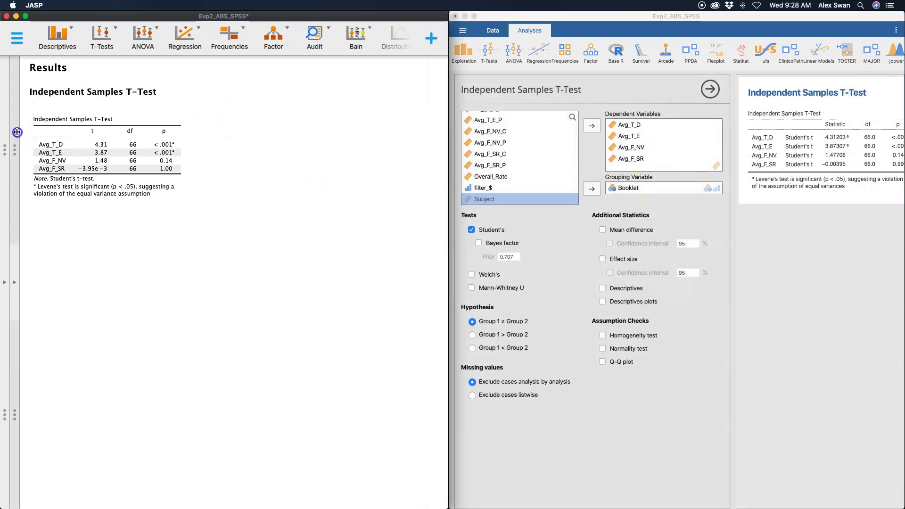
left_click(18, 253)
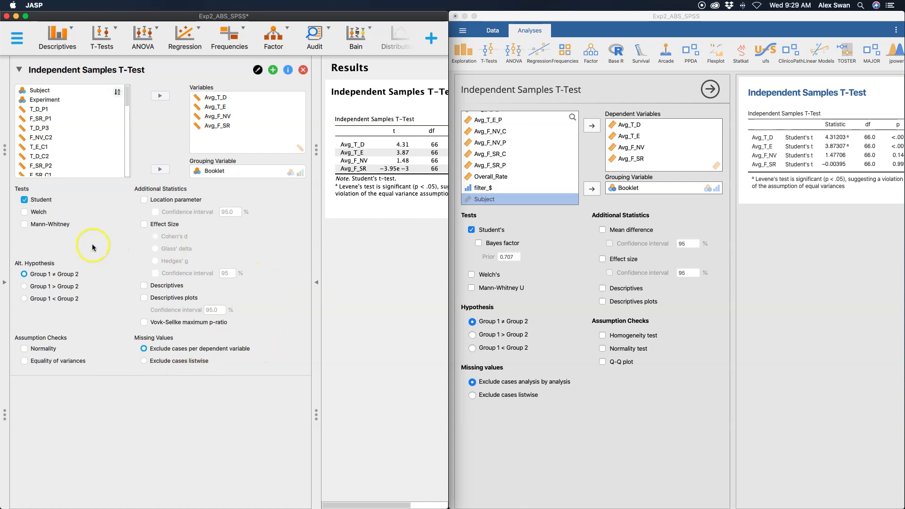
Tick Welch and Mann-Whitney in JASP's t-test, and Welch's and Mann-Whitney U in jamovi
left_click(32, 213)
left_click(47, 226)
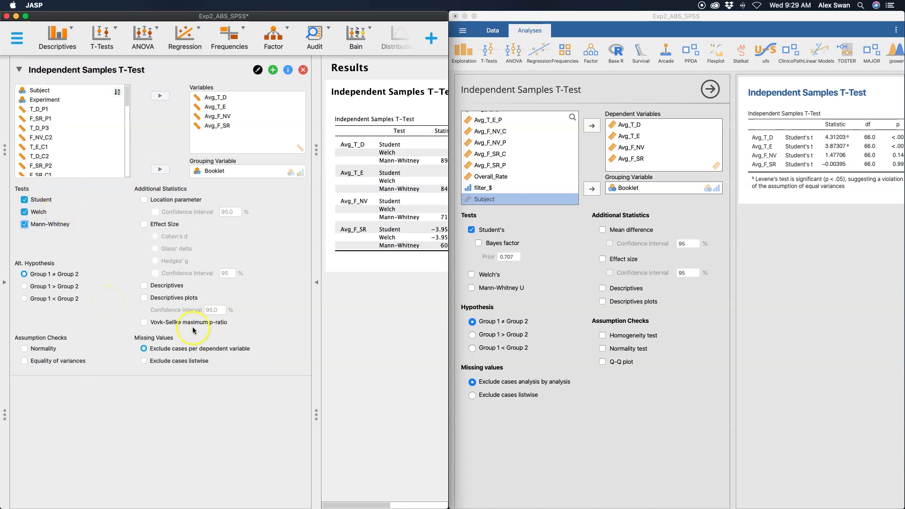
left_click(488, 275)
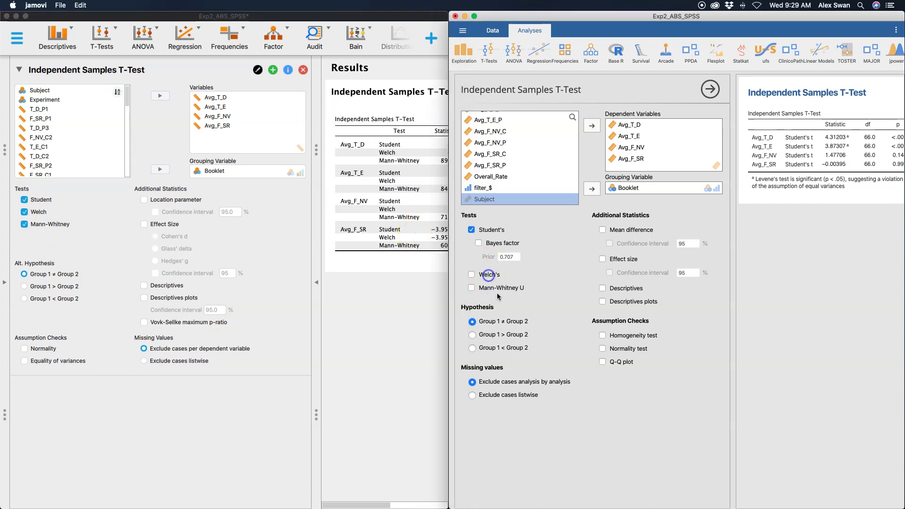
left_click(472, 288)
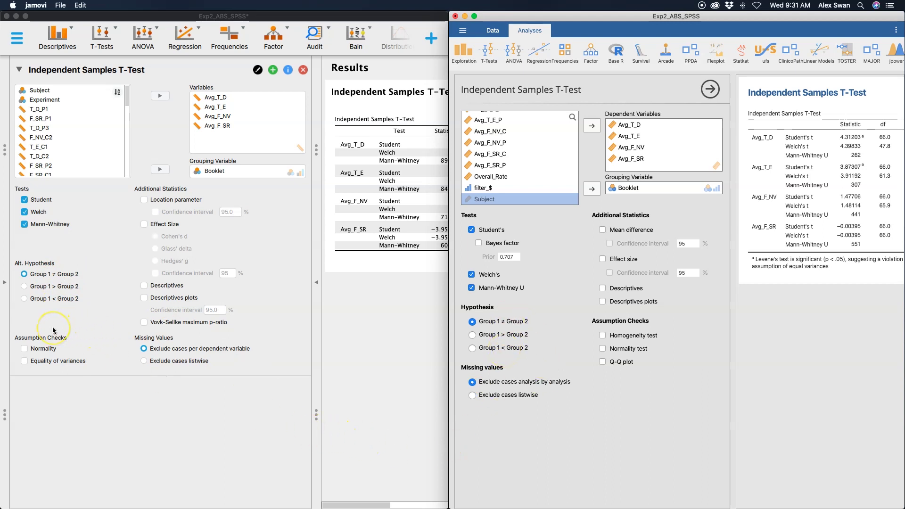
Add normality and equality-of-variance checks in JASP, and homogeneity, normality and a Q-Q plot in jamovi
left_click(48, 349)
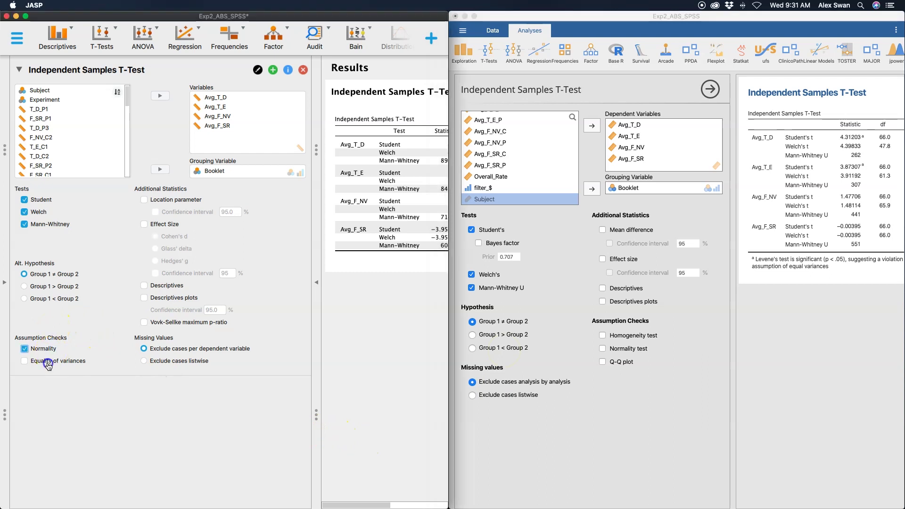
left_click(47, 361)
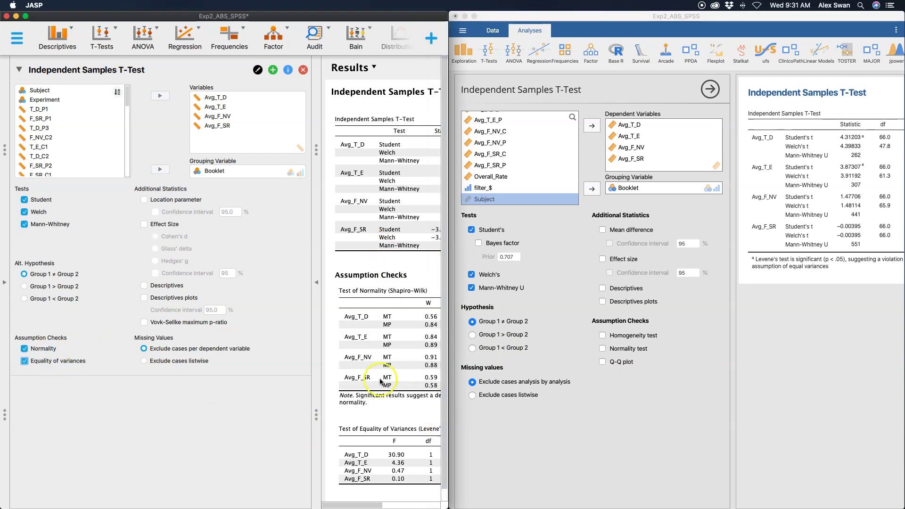
left_click(626, 350)
left_click(630, 335)
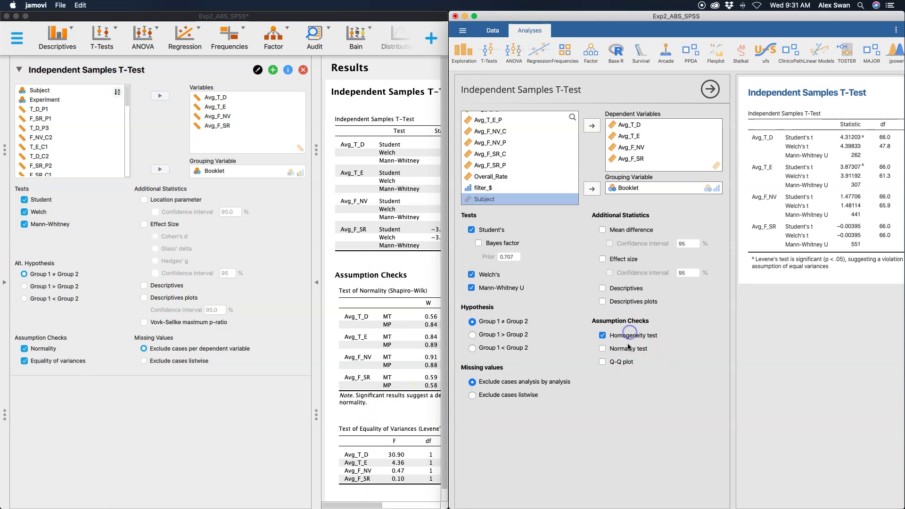
left_click(628, 349)
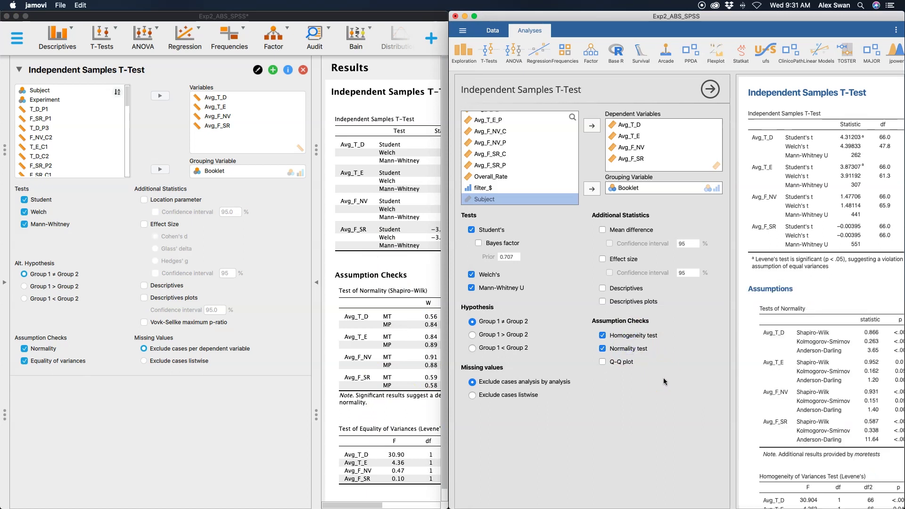
scroll(815, 339, "down", 3)
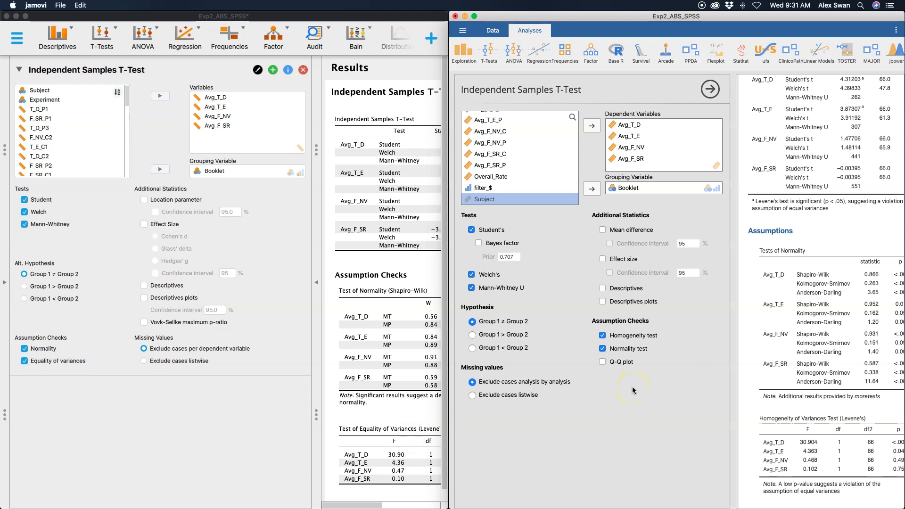
left_click(603, 361)
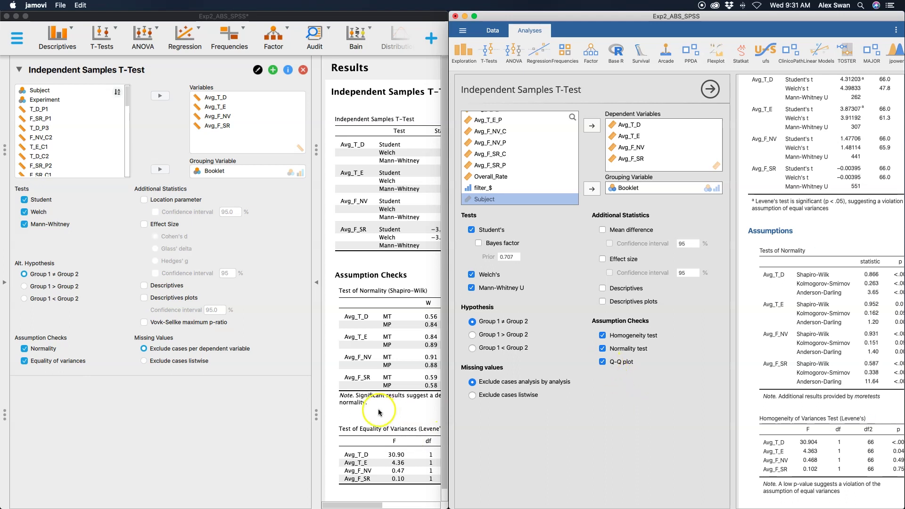
Add group descriptives and descriptives plots to the t-test in both JASP and jamovi
left_click(177, 287)
left_click(178, 298)
left_click(630, 302)
left_click(623, 288)
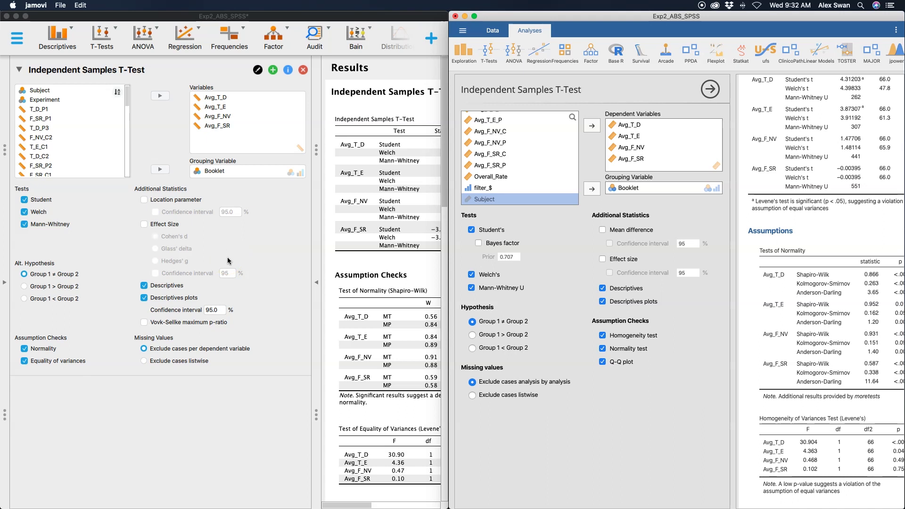
Add an effect size to JASP's t-test, trying Glass' delta and Hedges' g
left_click(144, 224)
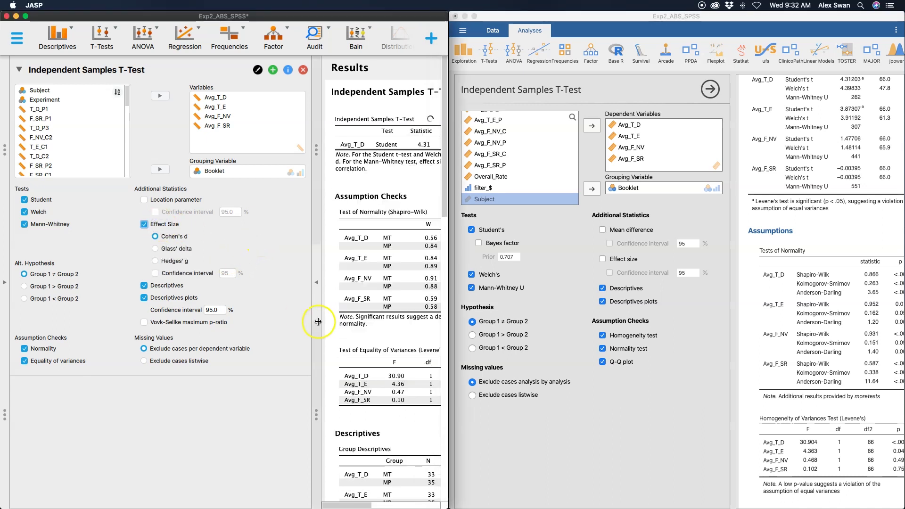
left_click(188, 249)
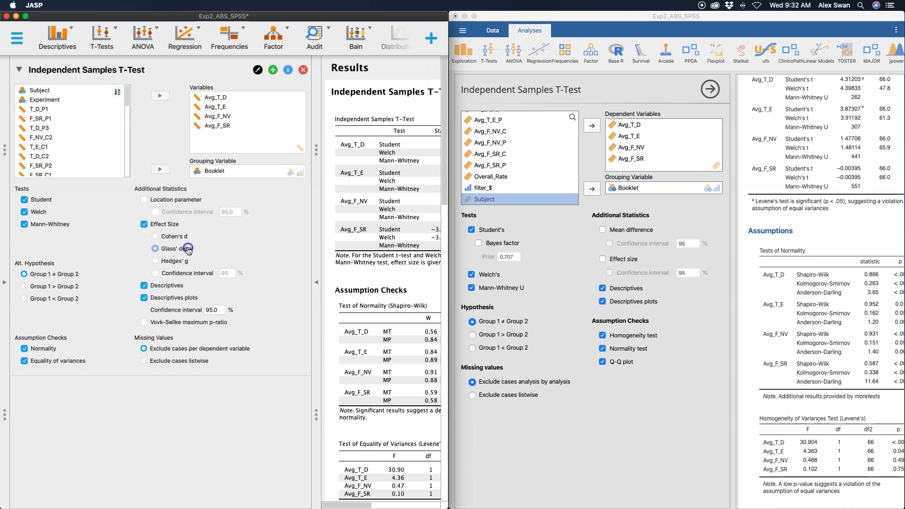
left_click(183, 261)
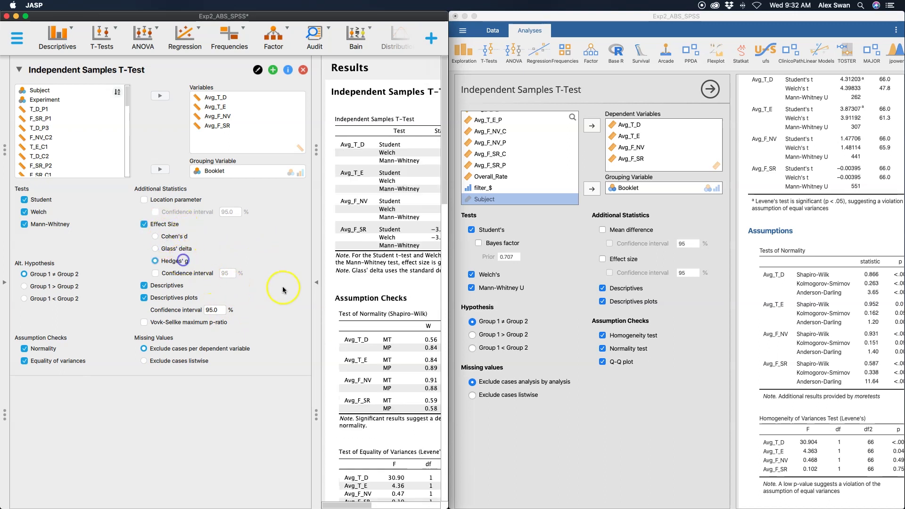
Add an effect size with its confidence interval to jamovi's t-test
left_click(613, 255)
left_click(615, 260)
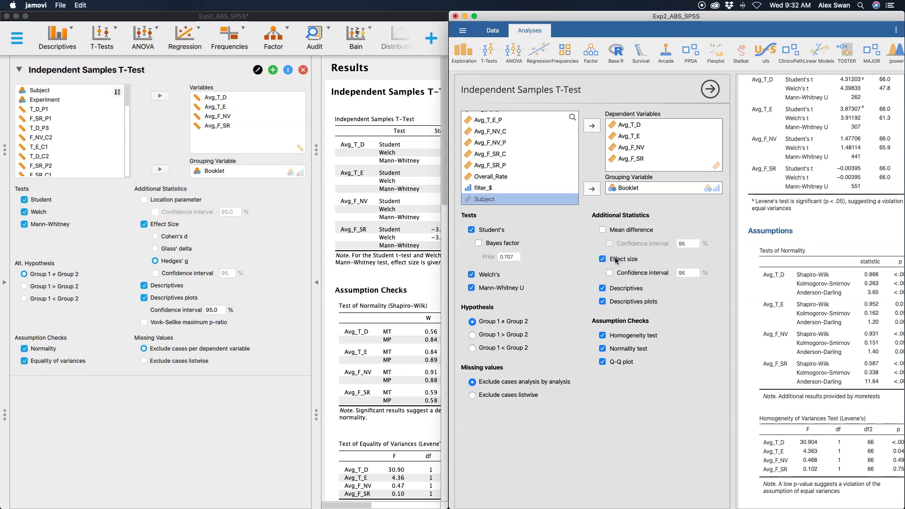
scroll(843, 274, "right", 5)
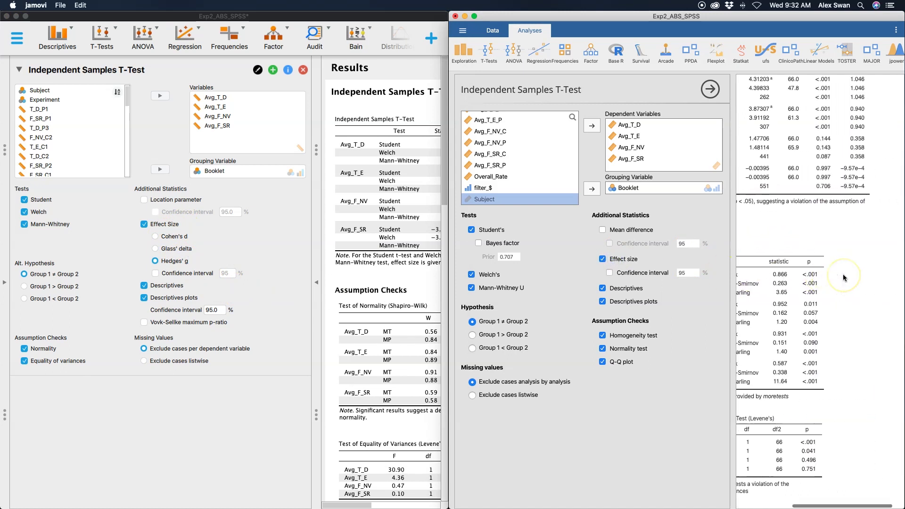
scroll(843, 274, "up", 3)
scroll(843, 273, "right", 1)
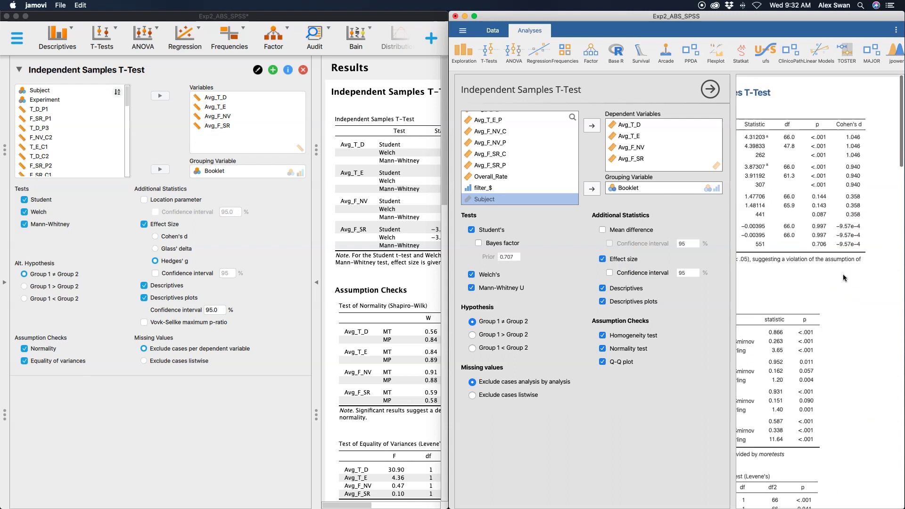
left_click(643, 273)
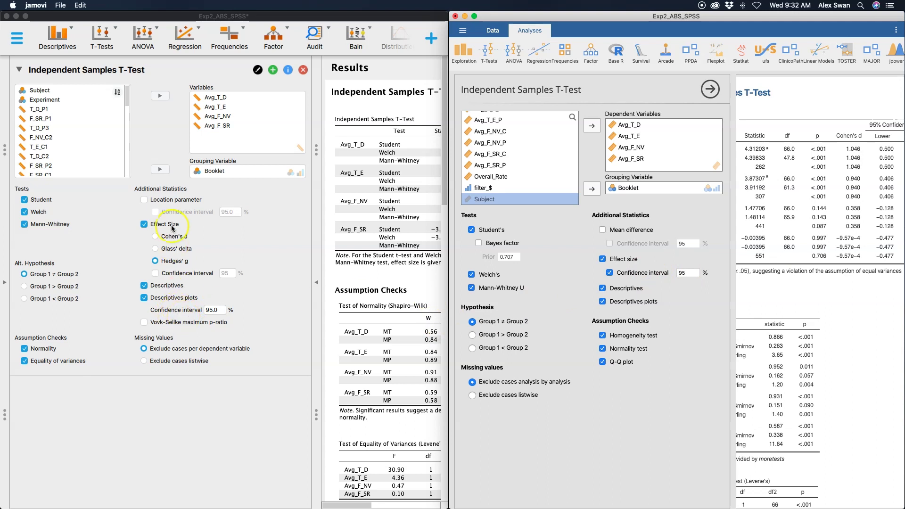
Set JASP's effect size to Cohen's d with a confidence interval
left_click(174, 249)
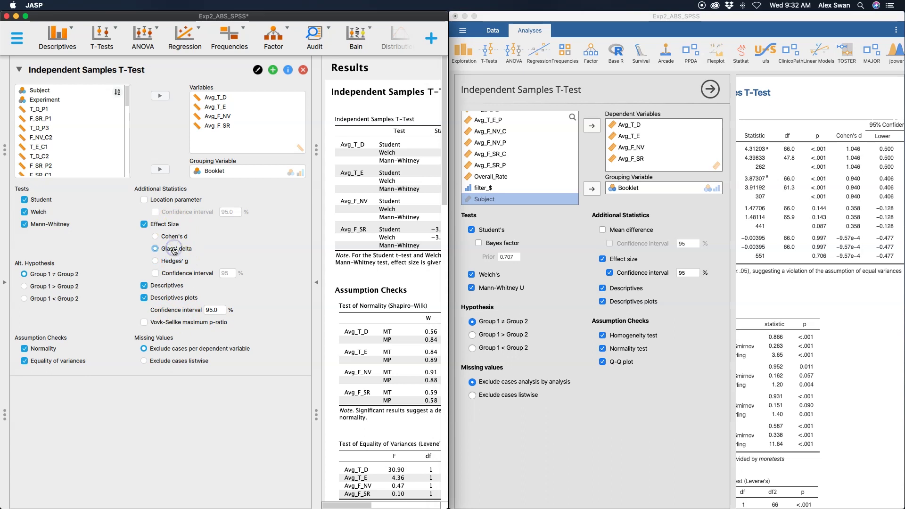
left_click(179, 236)
left_click(193, 278)
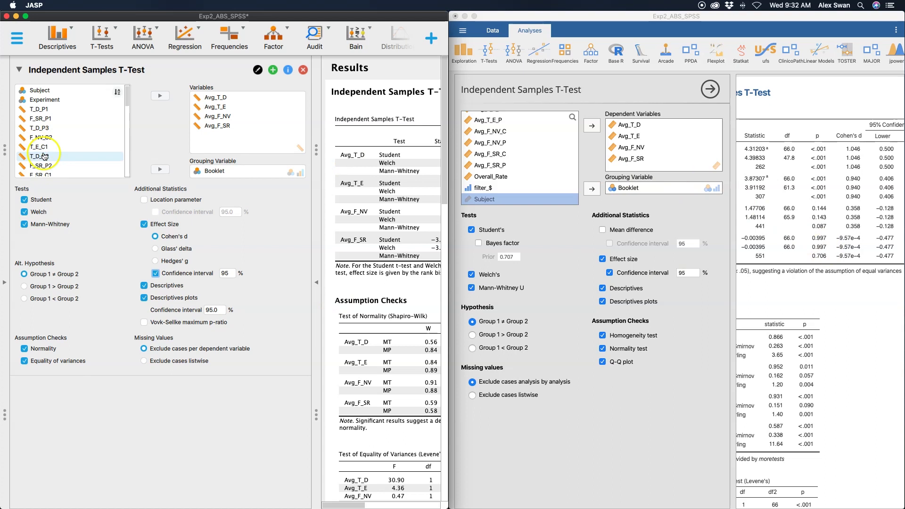
Add the location parameter in JASP and mean difference in jamovi, each with its confidence interval
left_click(172, 201)
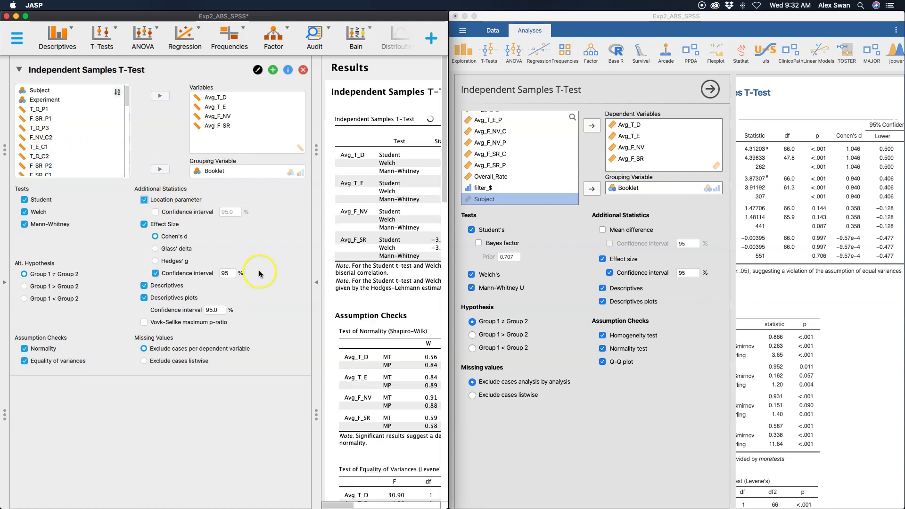
left_click(649, 235)
left_click(629, 229)
scroll(401, 236, "right", 5)
scroll(401, 239, "left", 5)
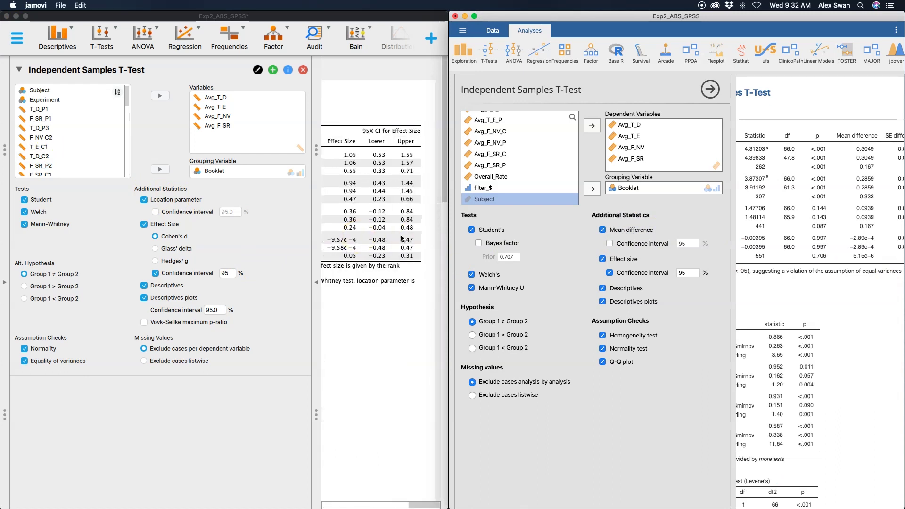
scroll(401, 239, "right", 2)
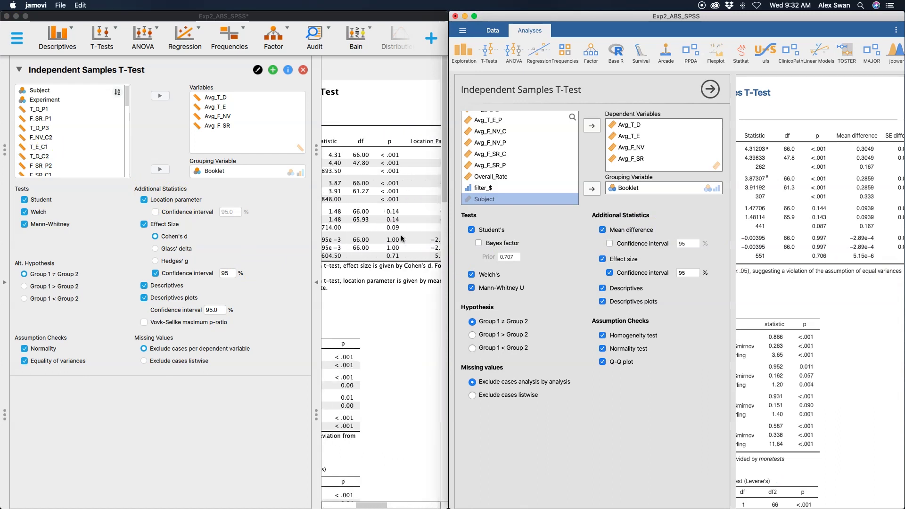
left_click(847, 300)
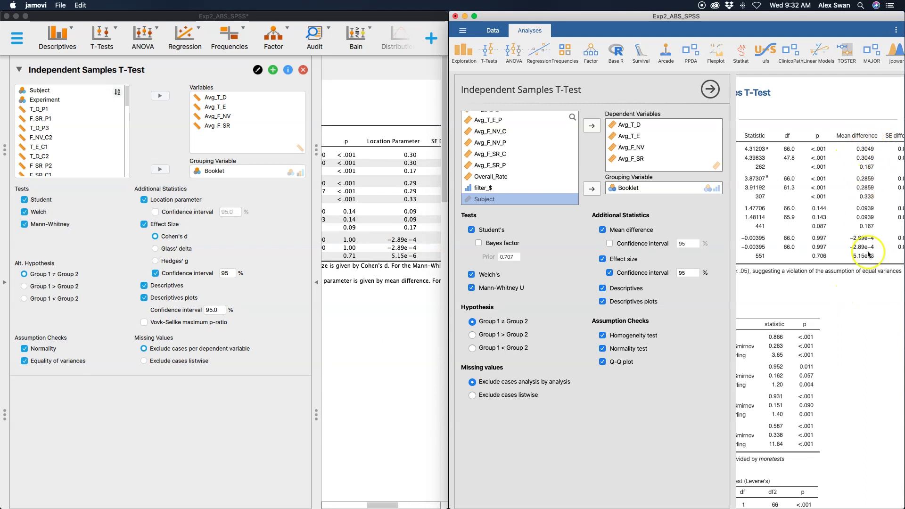
left_click(628, 245)
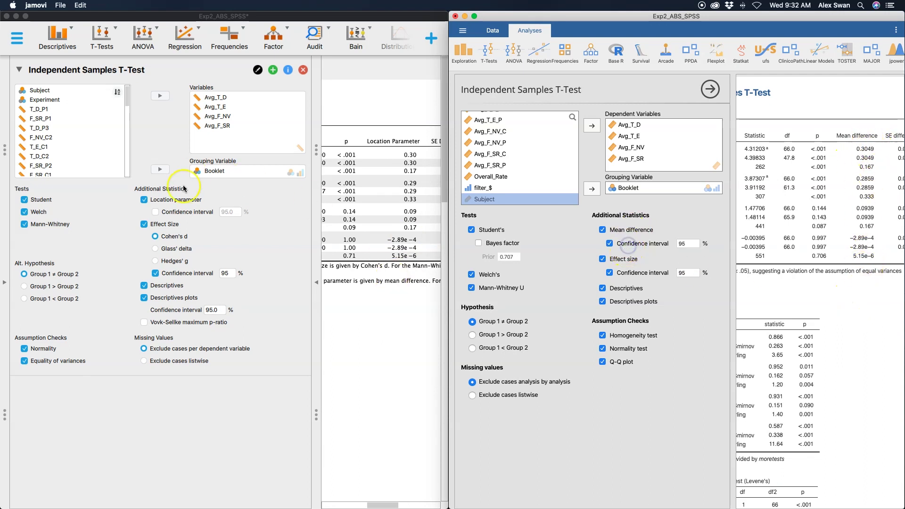
left_click(206, 213)
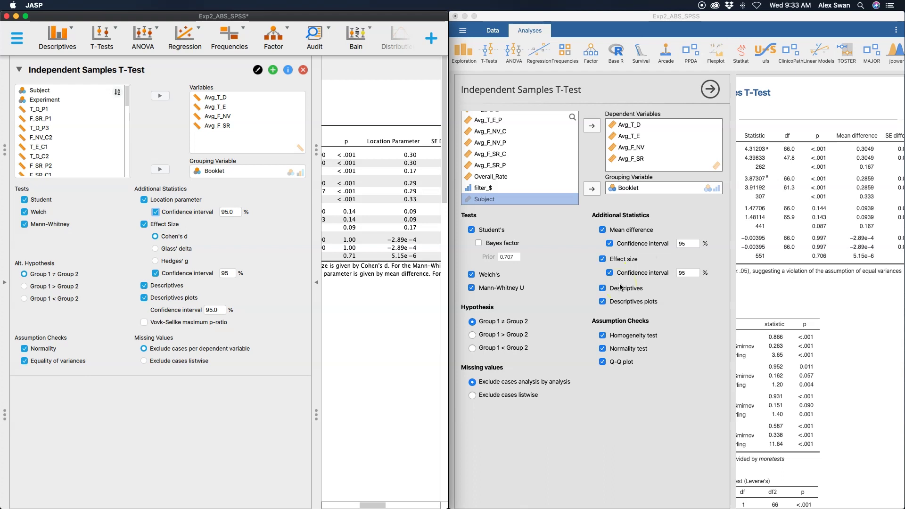
left_click(59, 37)
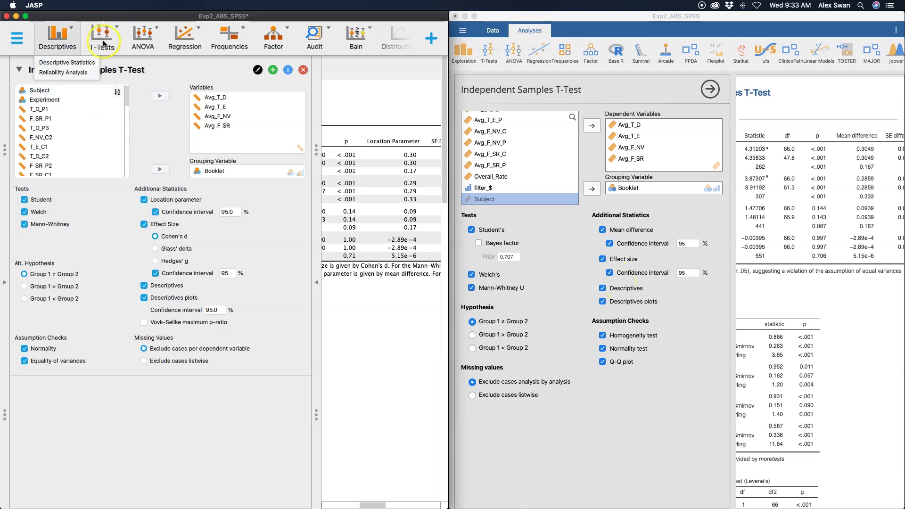
left_click(103, 43)
left_click(135, 36)
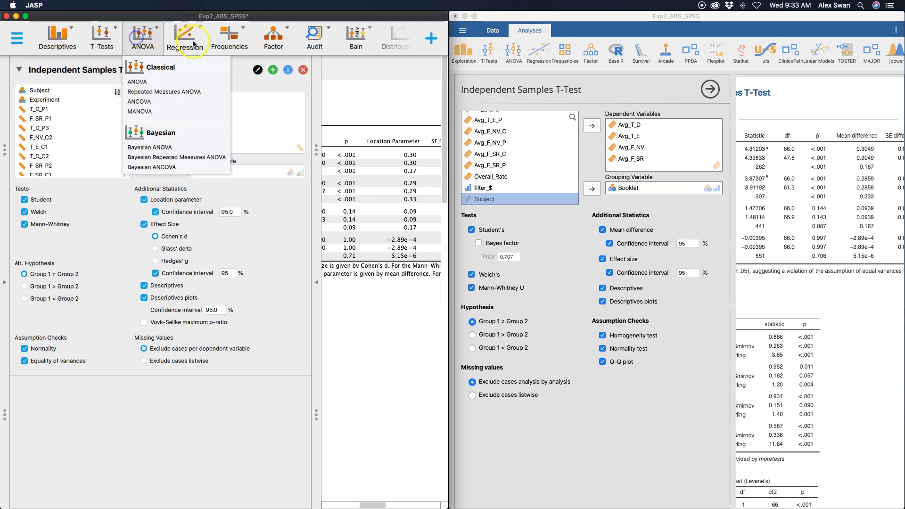
left_click(193, 44)
left_click(493, 53)
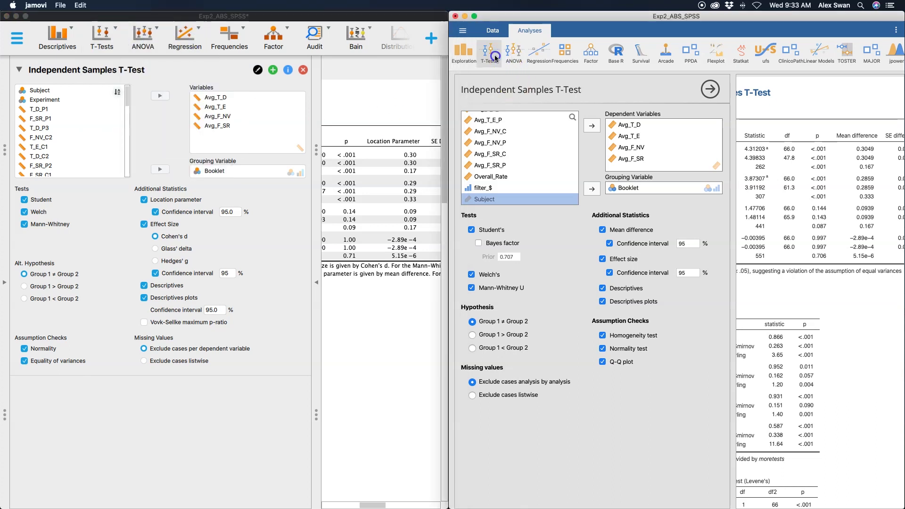
left_click(494, 54)
left_click(523, 55)
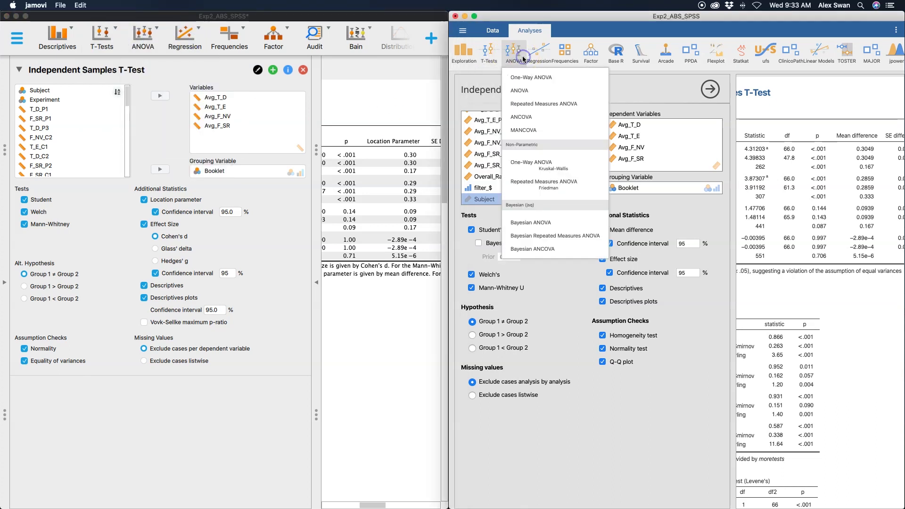
left_click(538, 56)
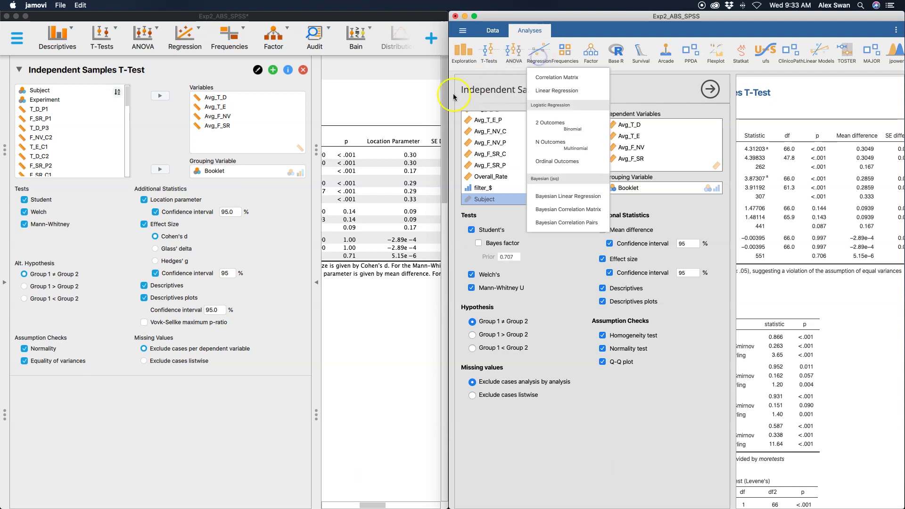
left_click(560, 55)
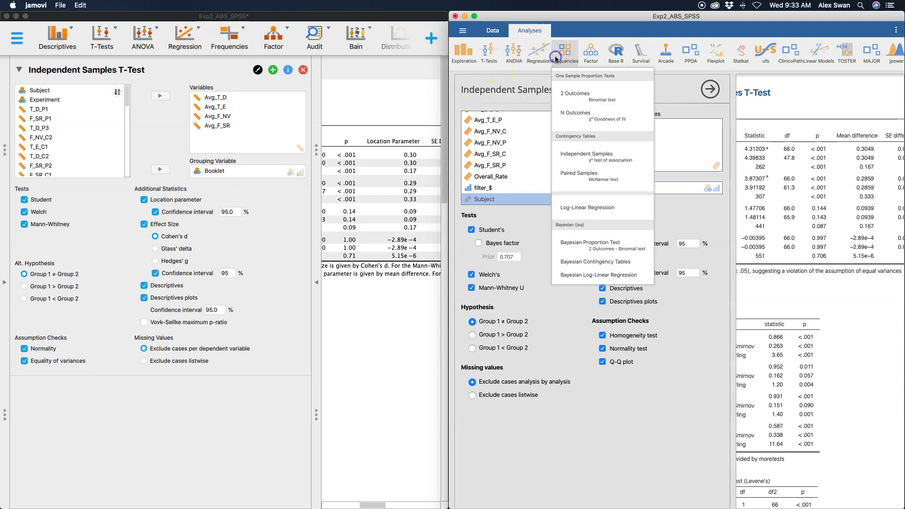
left_click(591, 52)
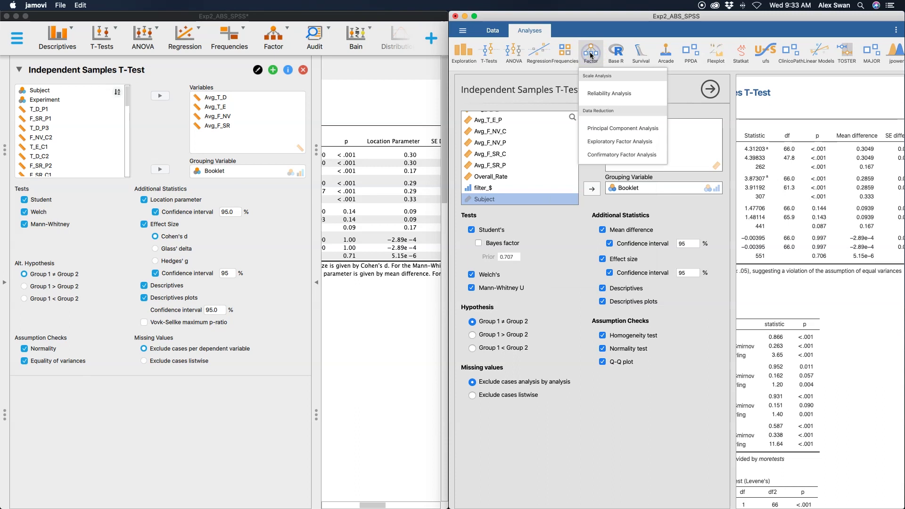
left_click(558, 81)
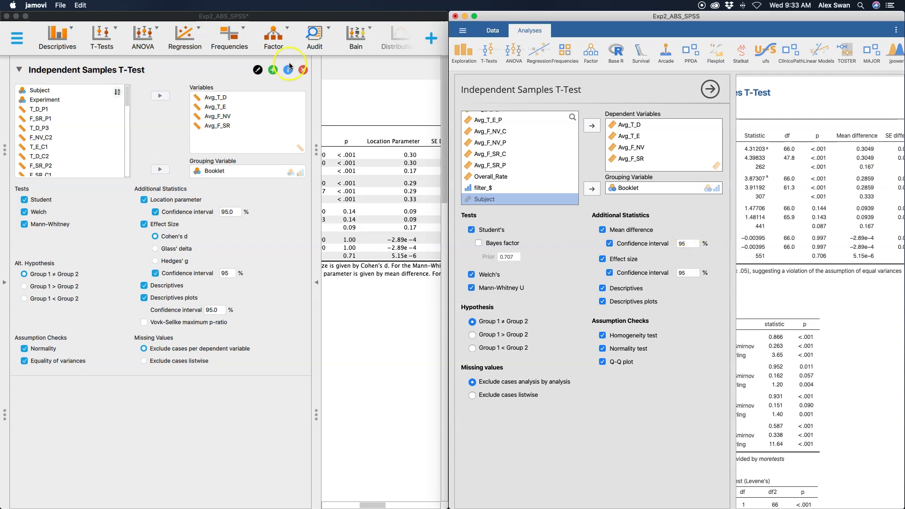
left_click(287, 80)
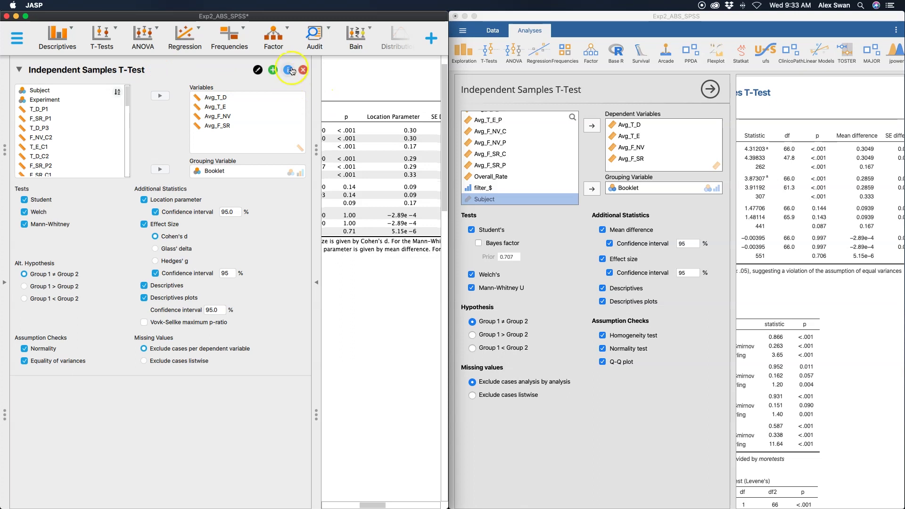
left_click(288, 74)
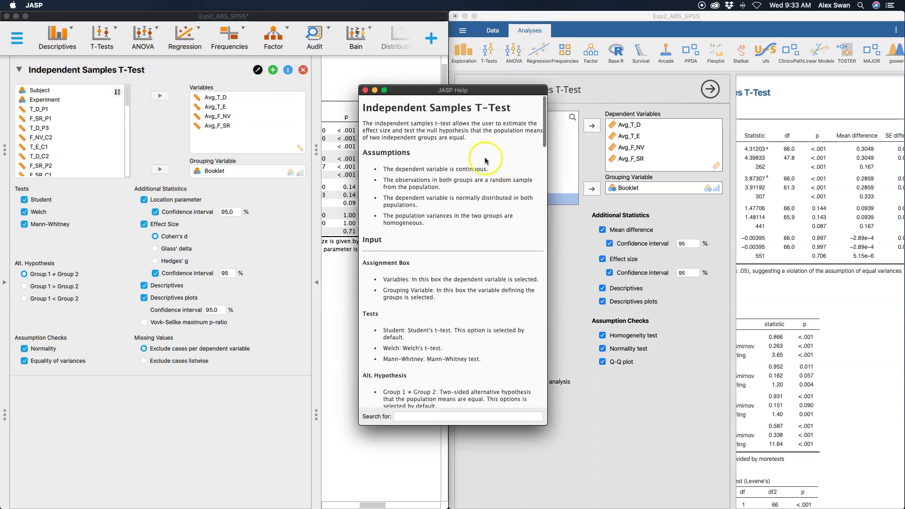
scroll(485, 160, "down", 20)
scroll(481, 161, "down", 20)
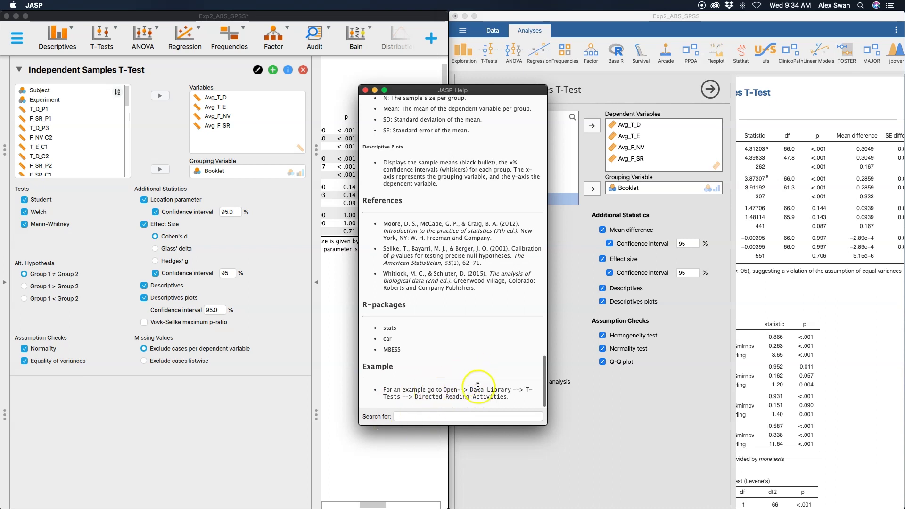
scroll(453, 384, "up", 5)
scroll(454, 387, "up", 10)
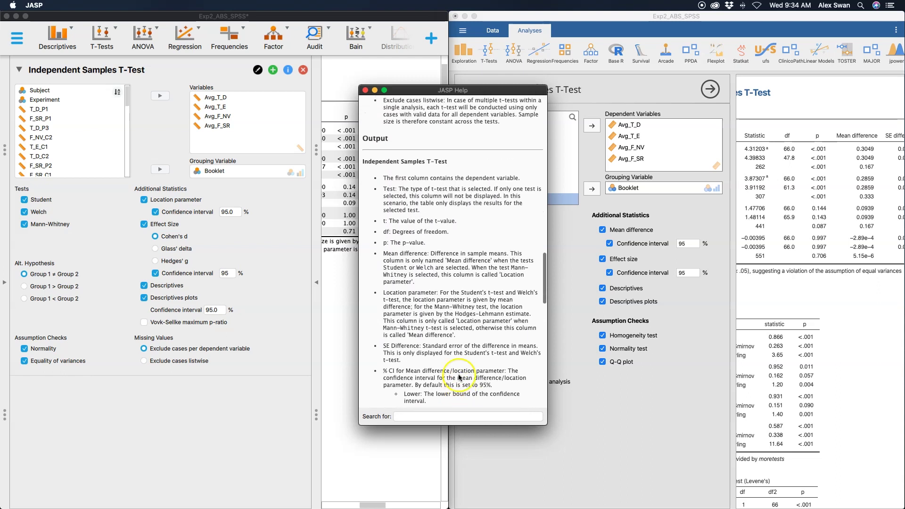
scroll(460, 378, "up", 2)
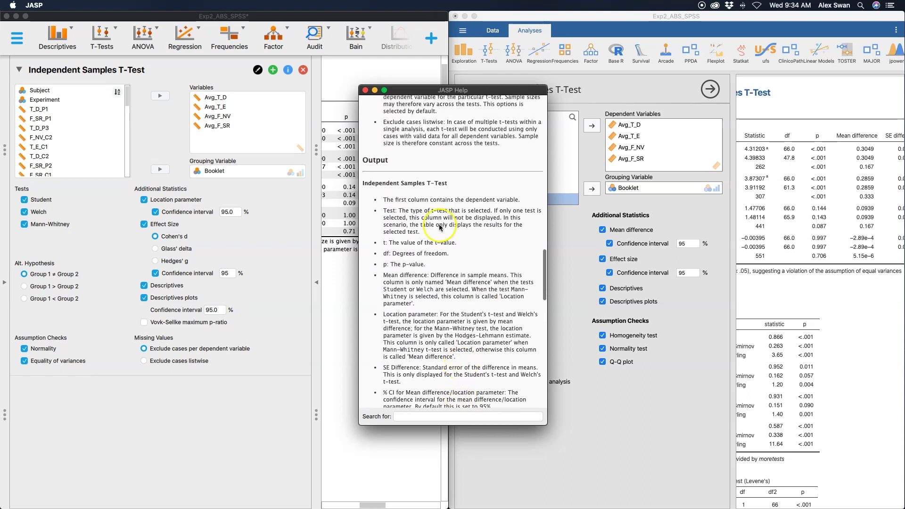
scroll(460, 358, "up", 15)
scroll(465, 330, "up", 15)
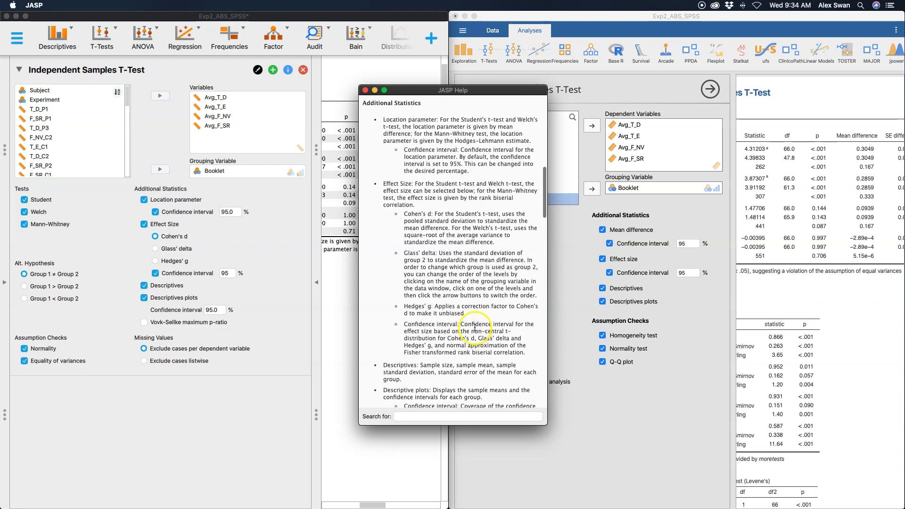
scroll(475, 329, "up", 2)
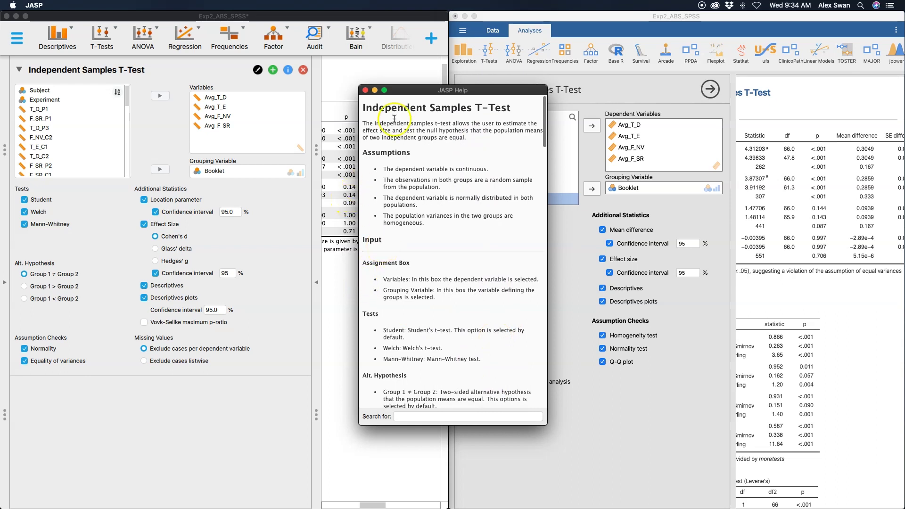
left_click(366, 90)
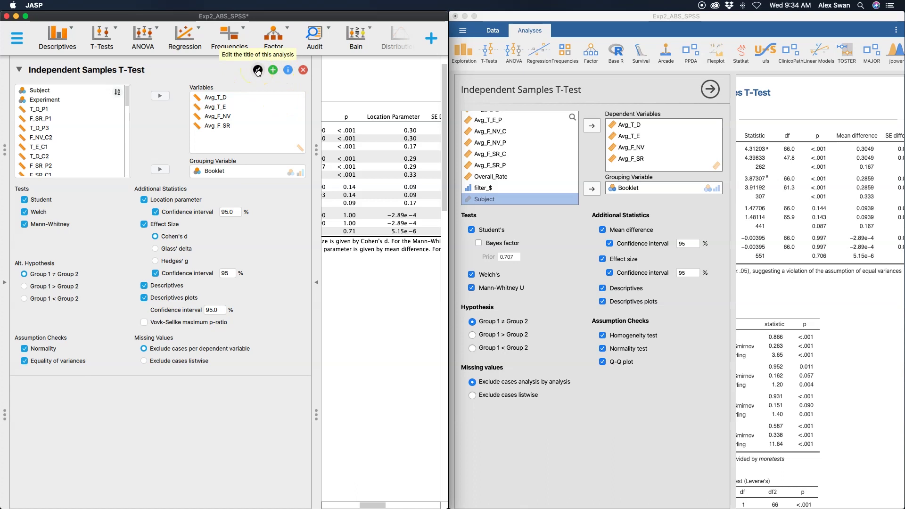
View the actions menus for JASP's results and for jamovi's t-test results
left_click(397, 93)
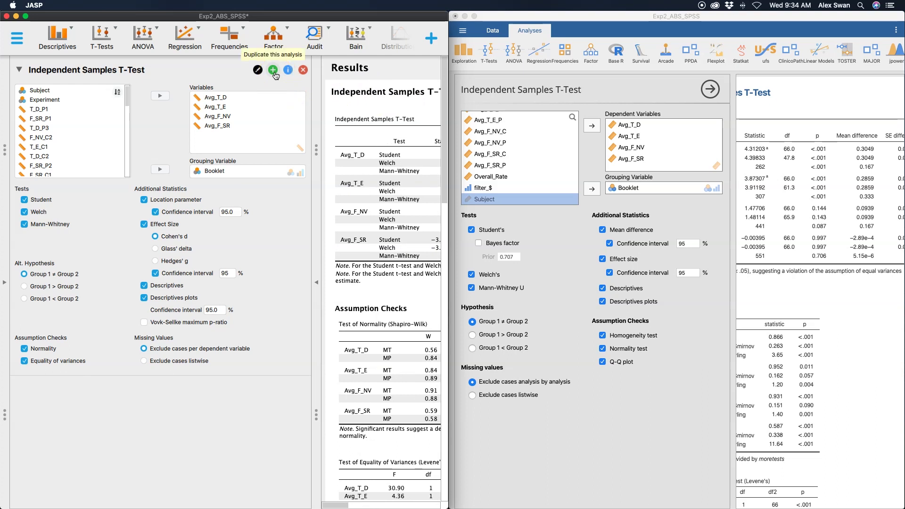
left_click(304, 71)
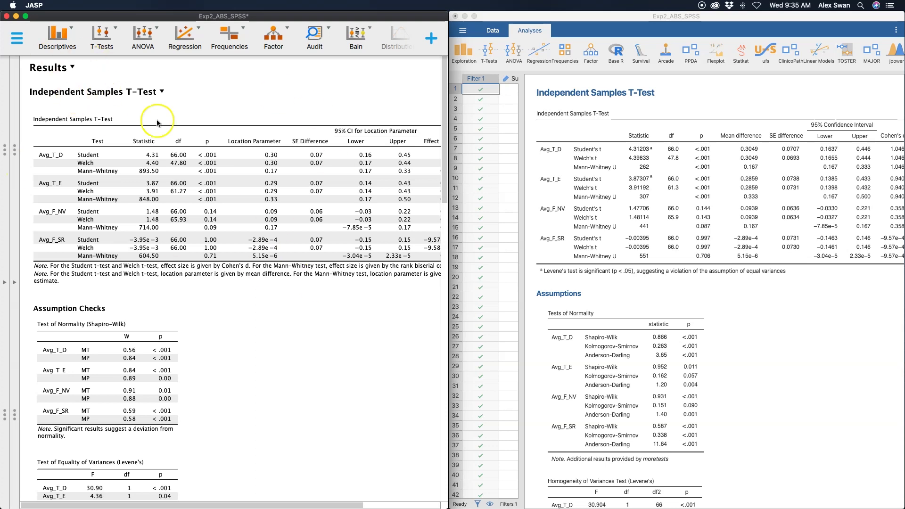
left_click(72, 67)
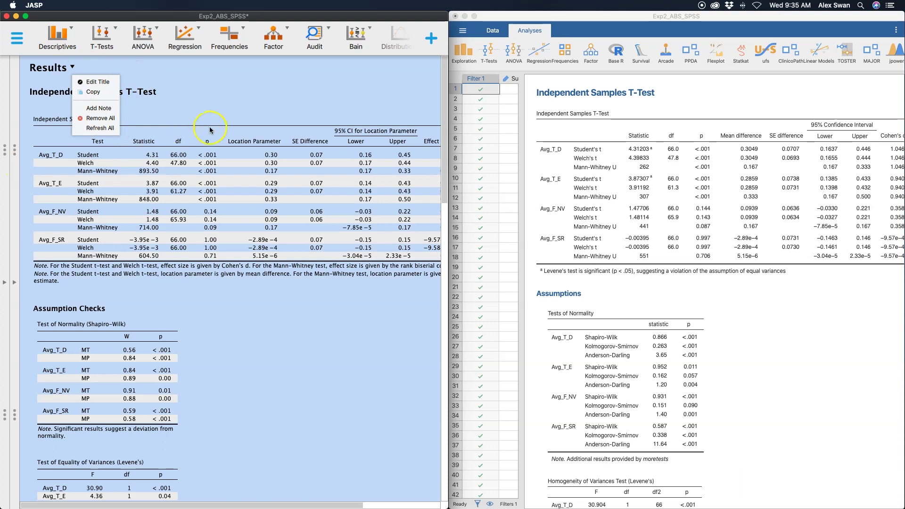
left_click(199, 112)
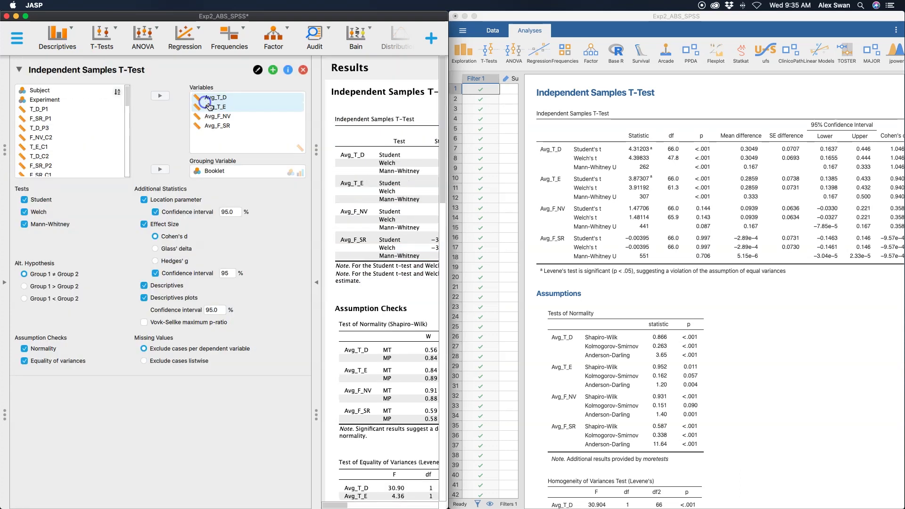
left_click(317, 289)
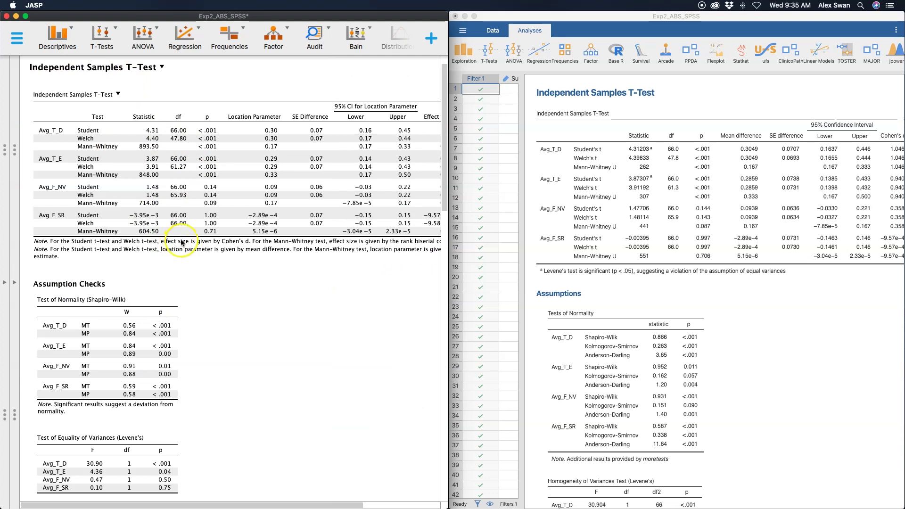
left_click(808, 312)
left_click(621, 92)
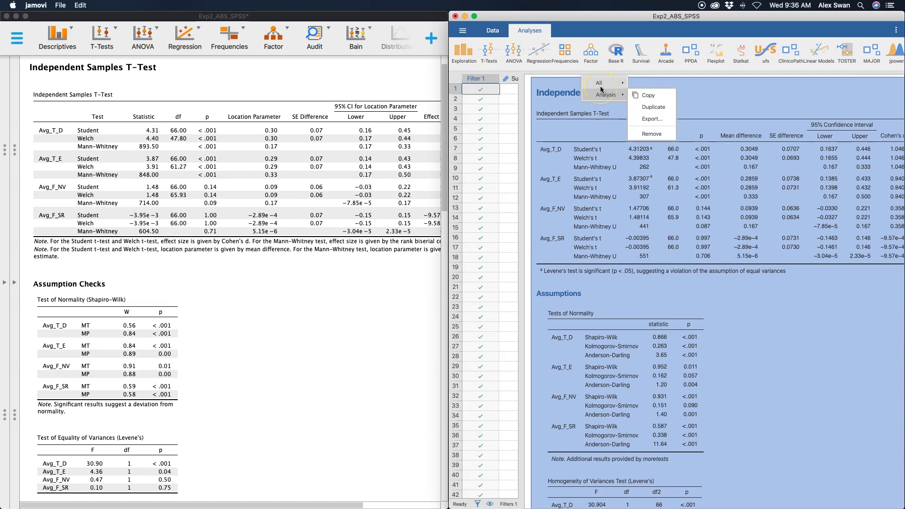
Browse the copy and editing menus of JASP's t-test analysis title and results table
left_click(305, 98)
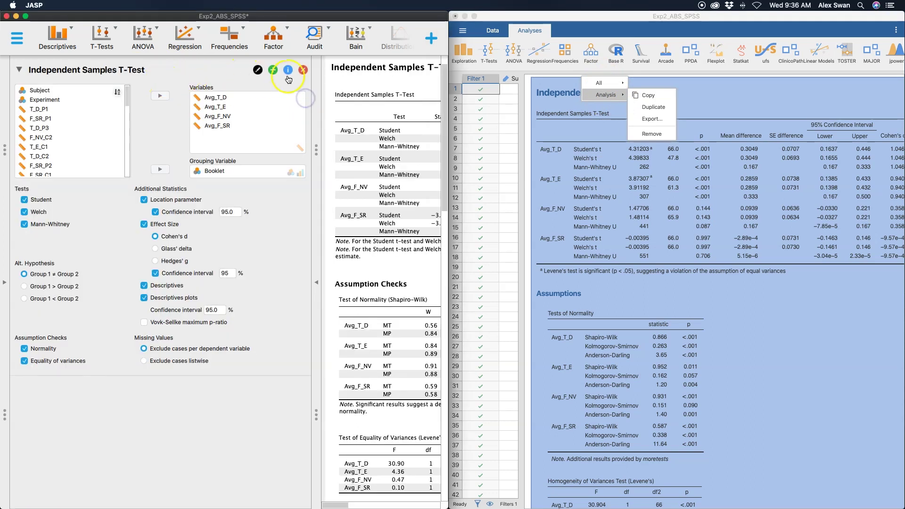
left_click(315, 255)
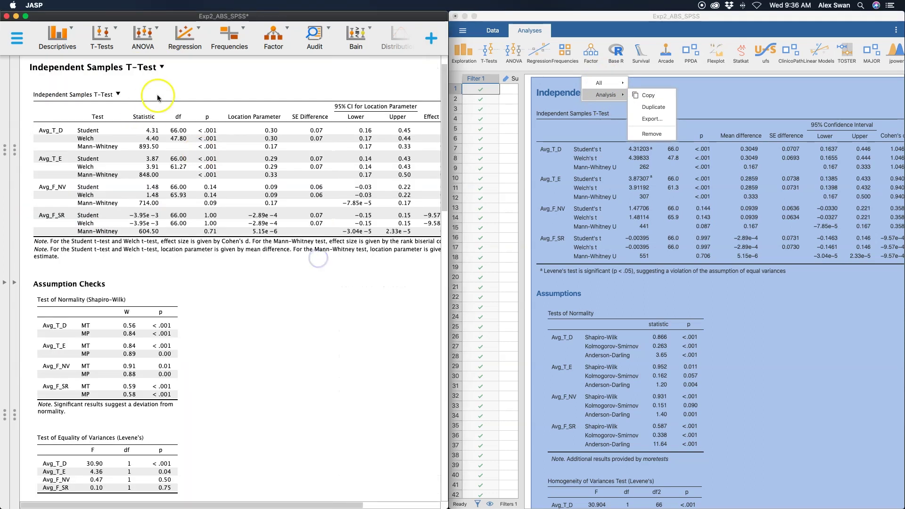
left_click(163, 68)
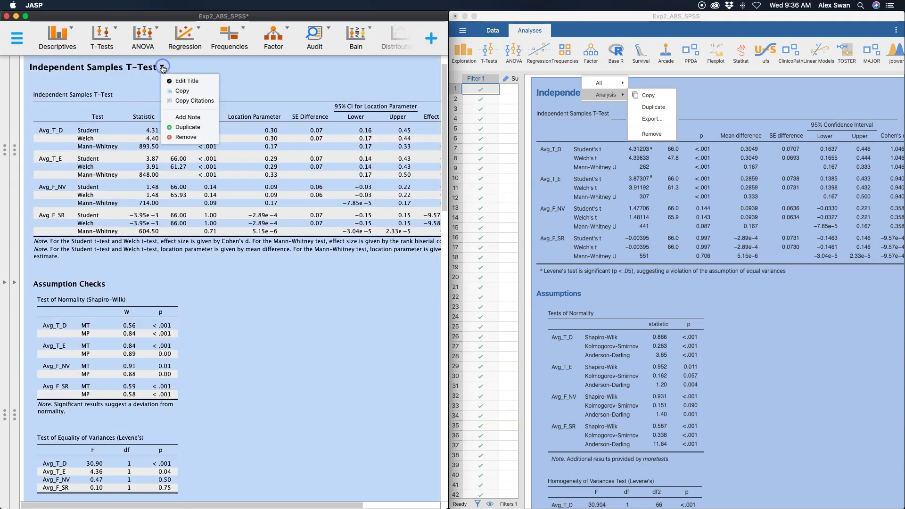
left_click(136, 88)
left_click(315, 276)
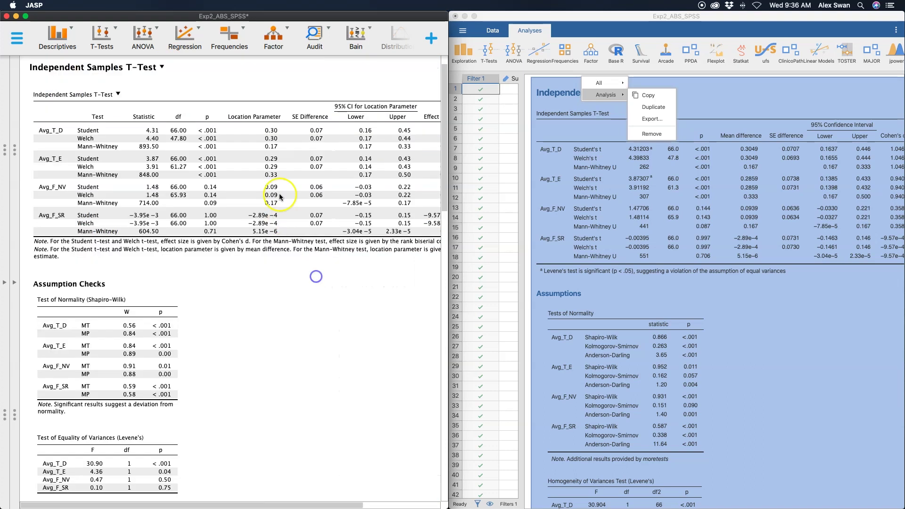
left_click(118, 94)
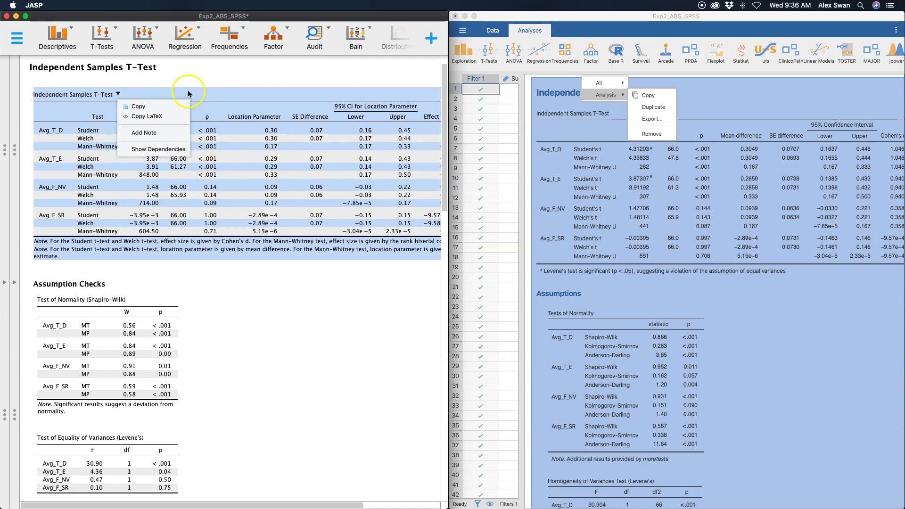
left_click(168, 67)
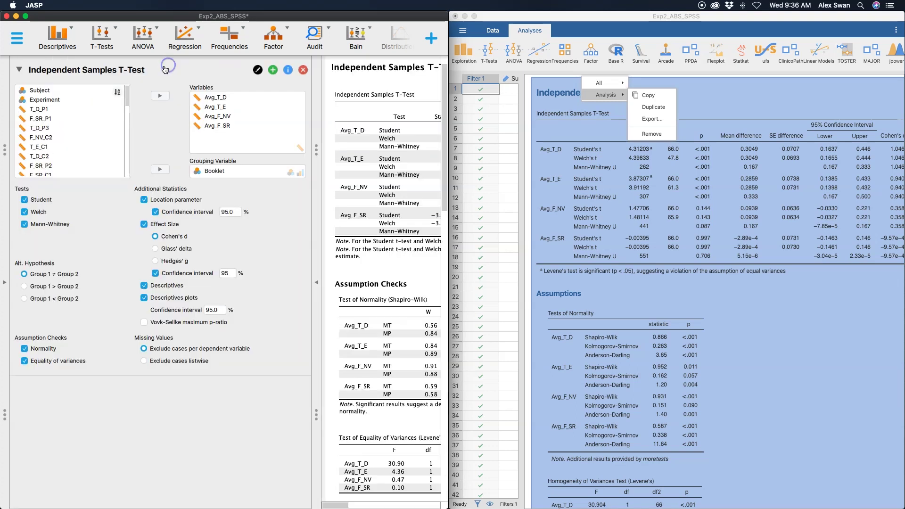
left_click(315, 305)
left_click(162, 68)
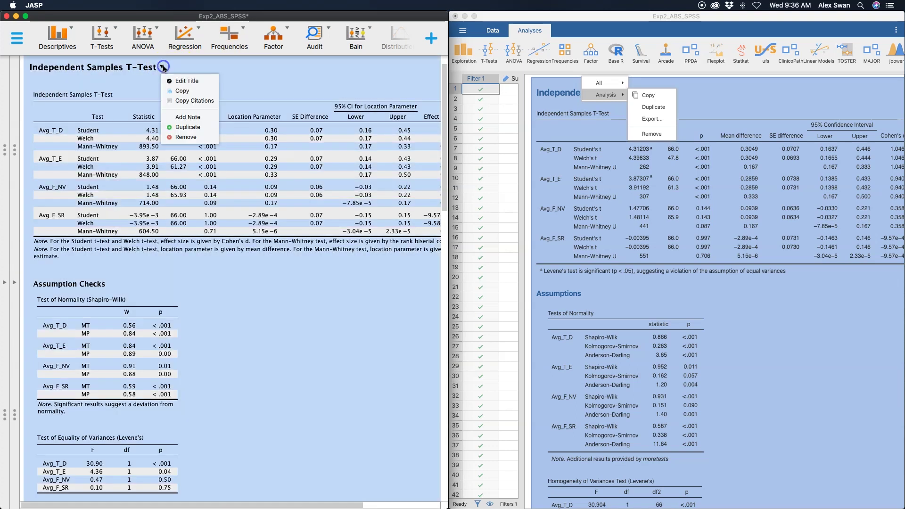
left_click(692, 325)
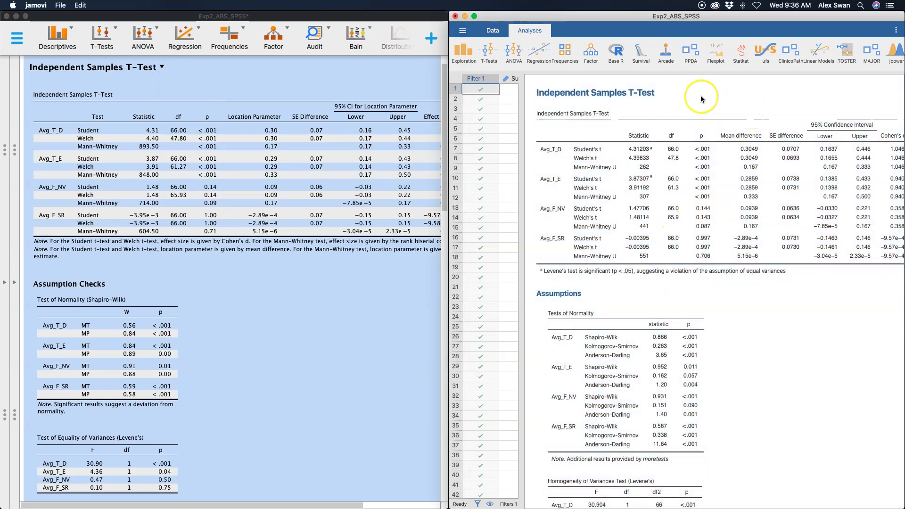
View jamovi's Copy/Duplicate/Export/Remove menu for the t-test, then collapse JASP's t-test settings
right_click(670, 85)
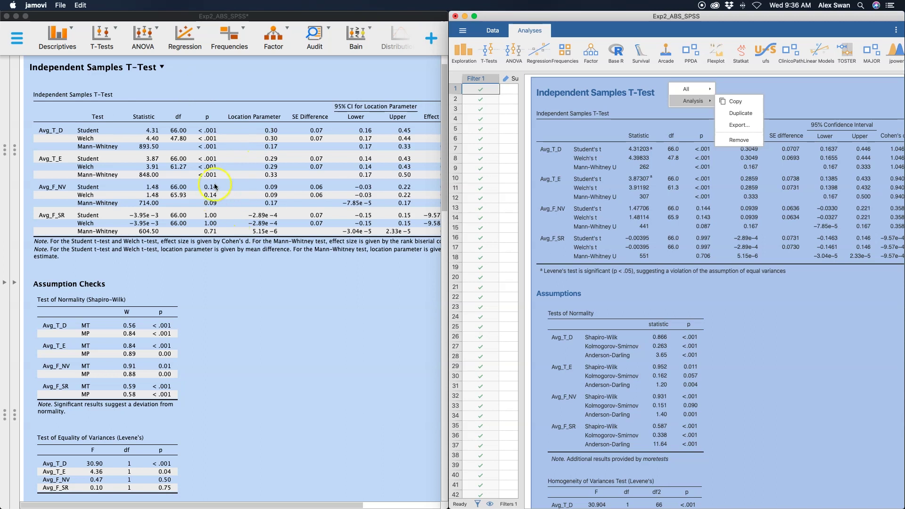
left_click(540, 315)
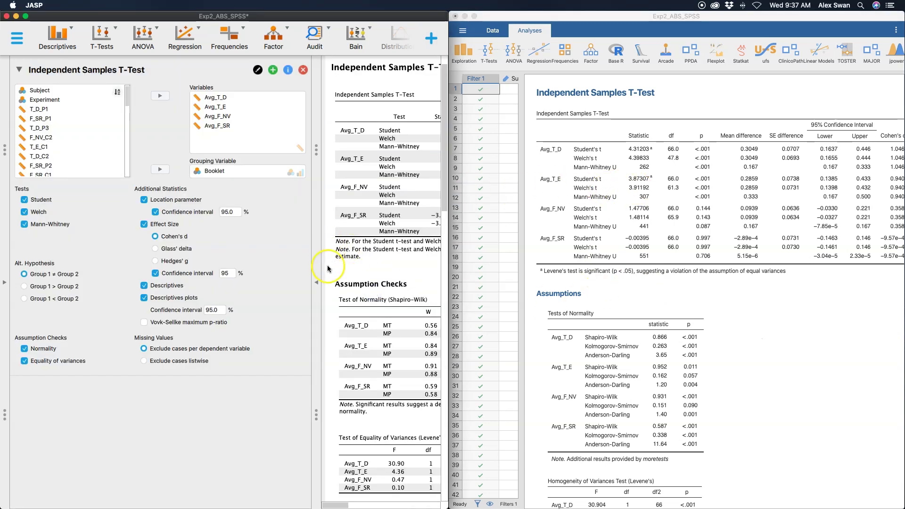
left_click(316, 282)
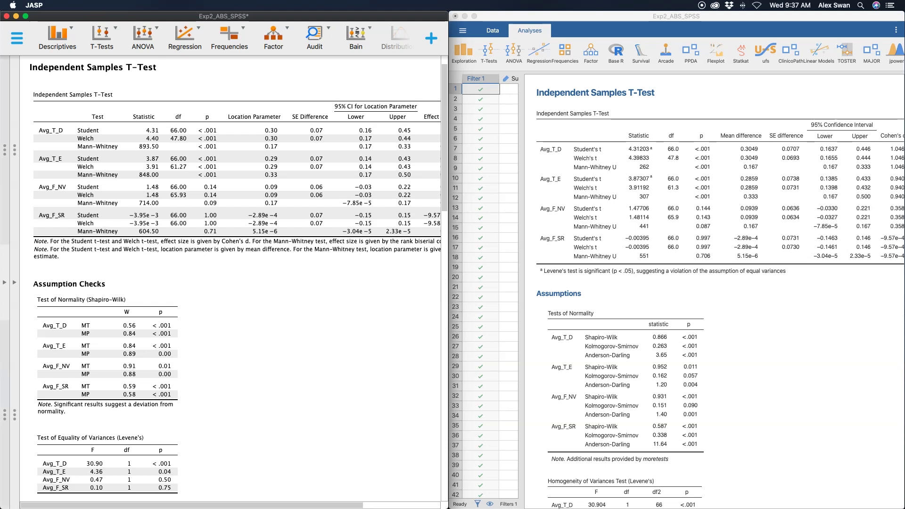
Scroll both results panes to the descriptives plots
scroll(232, 330, "down", 15)
scroll(232, 330, "down", 2)
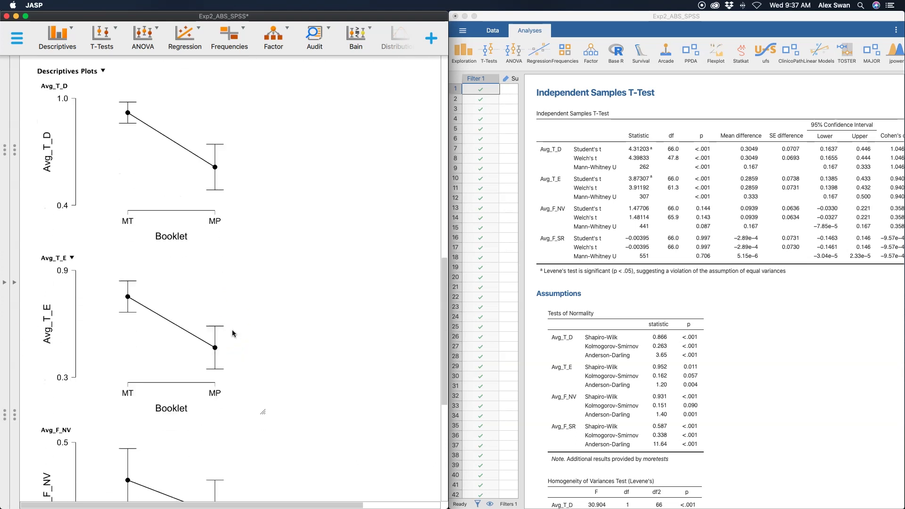
scroll(623, 335, "down", 20)
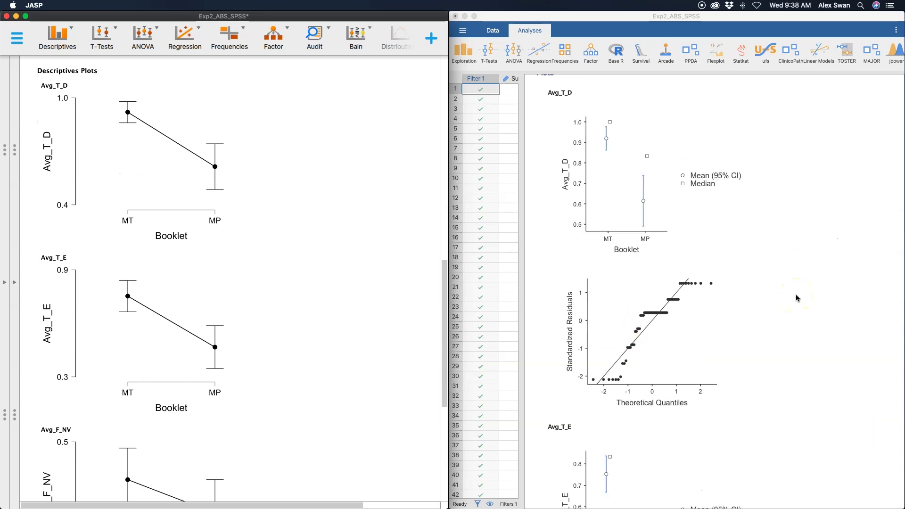
scroll(796, 298, "down", 3)
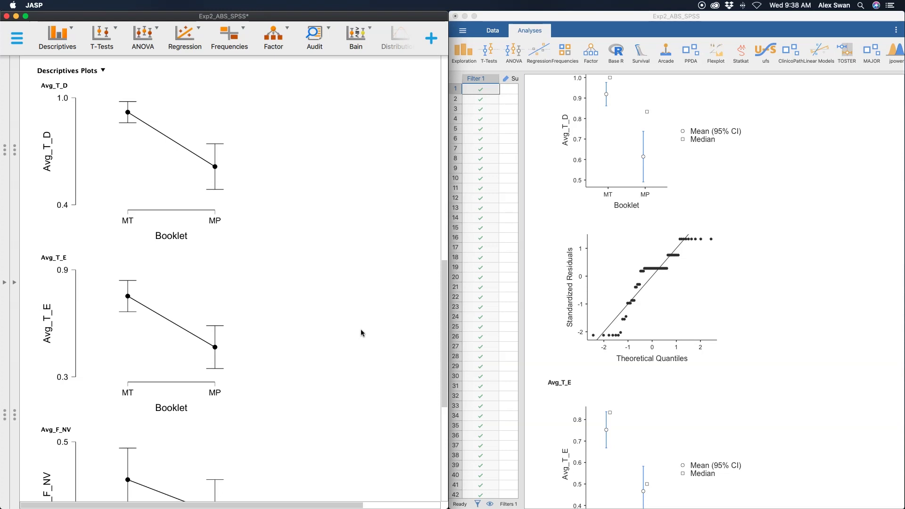
scroll(282, 288, "down", 5)
scroll(282, 287, "down", 6)
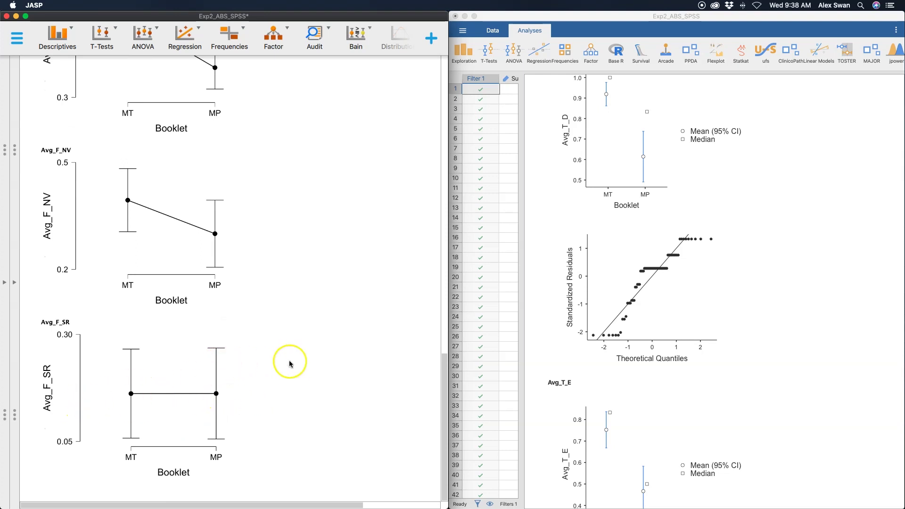
scroll(291, 366, "up", 7)
scroll(292, 372, "up", 2)
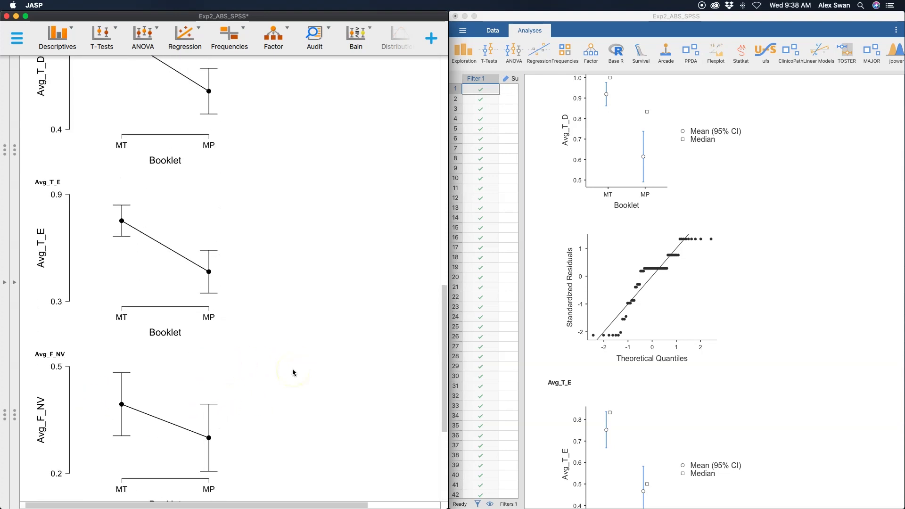
scroll(183, 243, "up", 2)
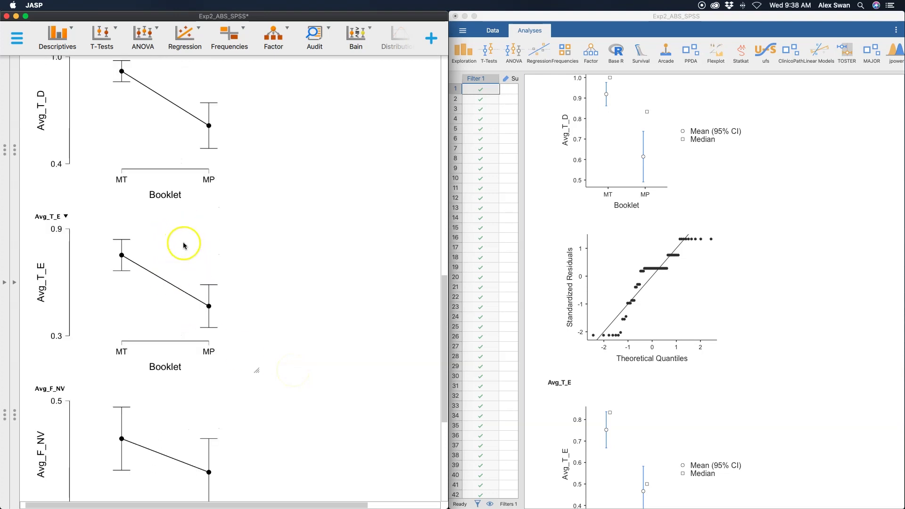
scroll(183, 243, "up", 1)
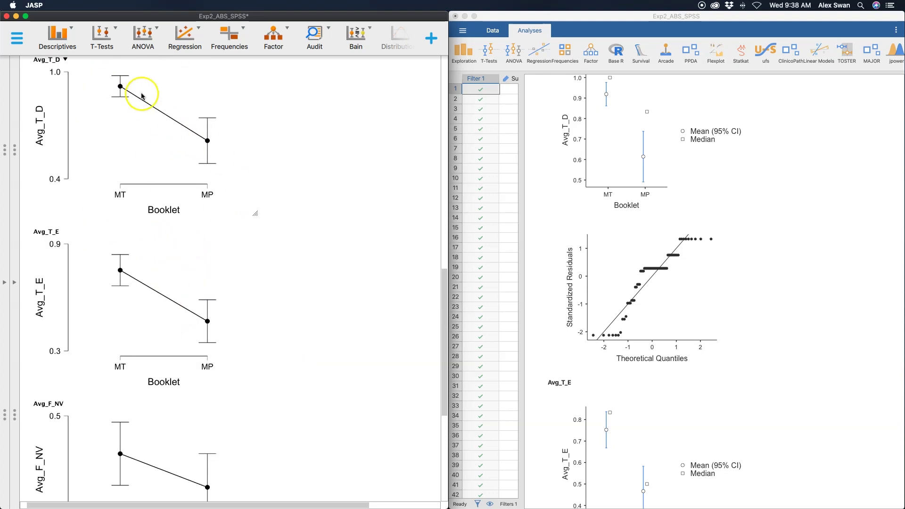
scroll(141, 96, "up", 1)
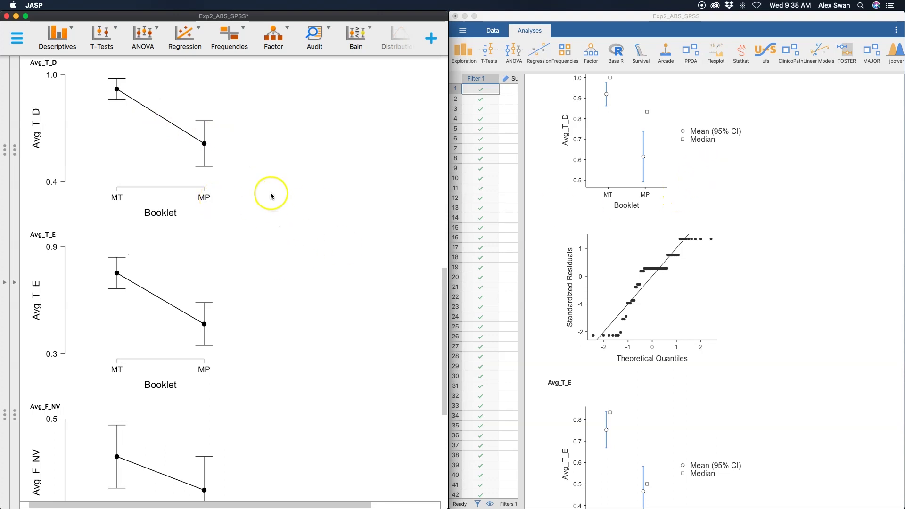
scroll(198, 211, "down", 1)
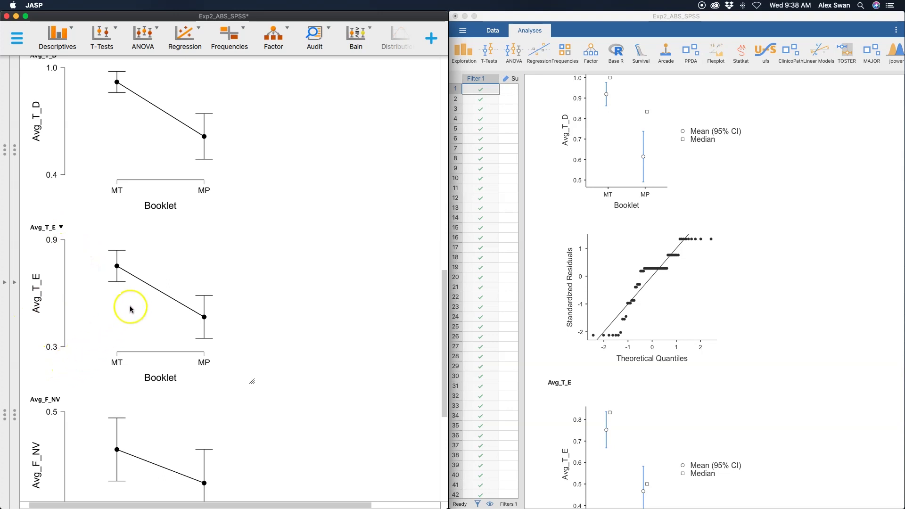
Enlarge JASP's Avg_T_E descriptives plot slightly by dragging its resize handle
mouse_move(251, 380)
left_mouse_down()
mouse_move(286, 408)
mouse_move(332, 372)
mouse_move(285, 354)
mouse_move(262, 374)
left_mouse_up()
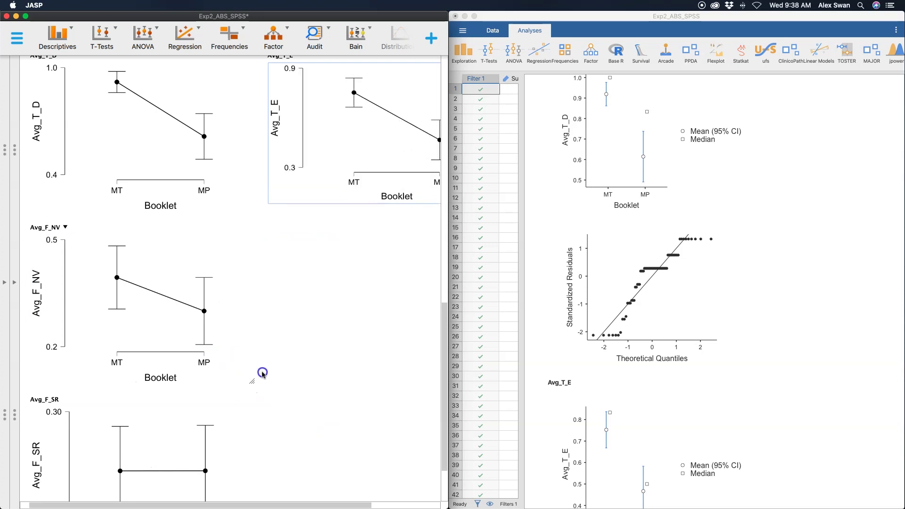
left_click(83, 327)
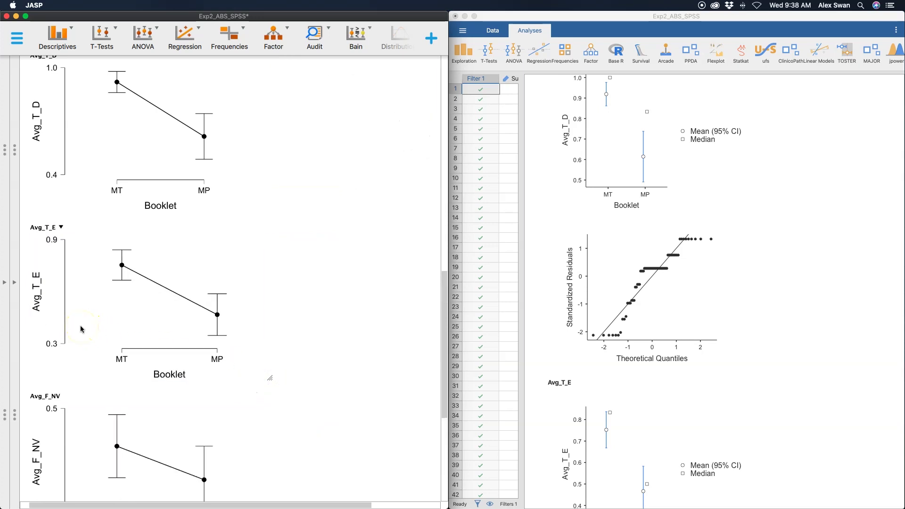
left_click(290, 319)
left_click(791, 360)
Scroll jamovi's results down to the Avg_F_NV descriptives and Q-Q plots
scroll(791, 359, "up", 5)
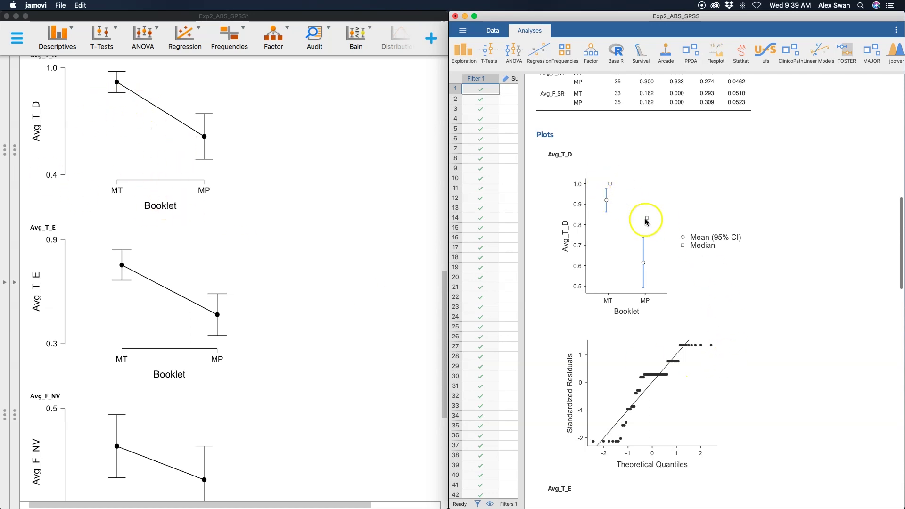
scroll(776, 263, "down", 1)
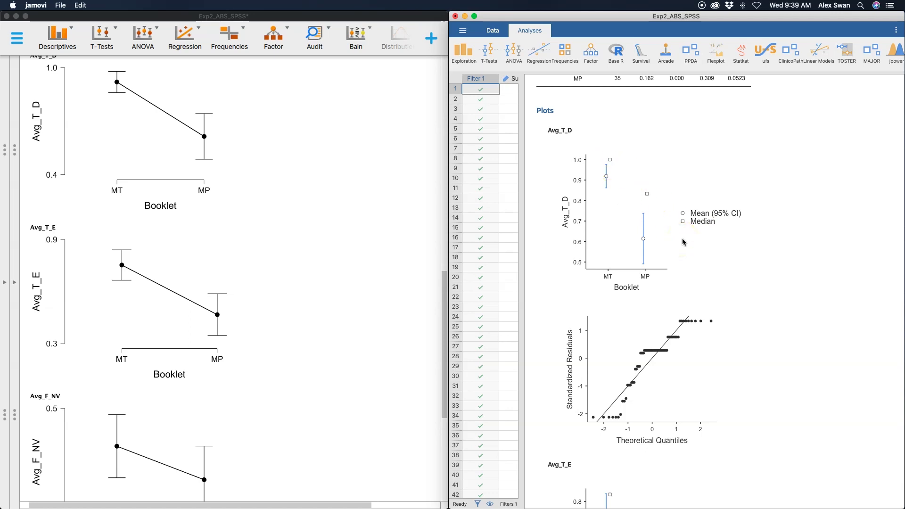
scroll(686, 250, "down", 5)
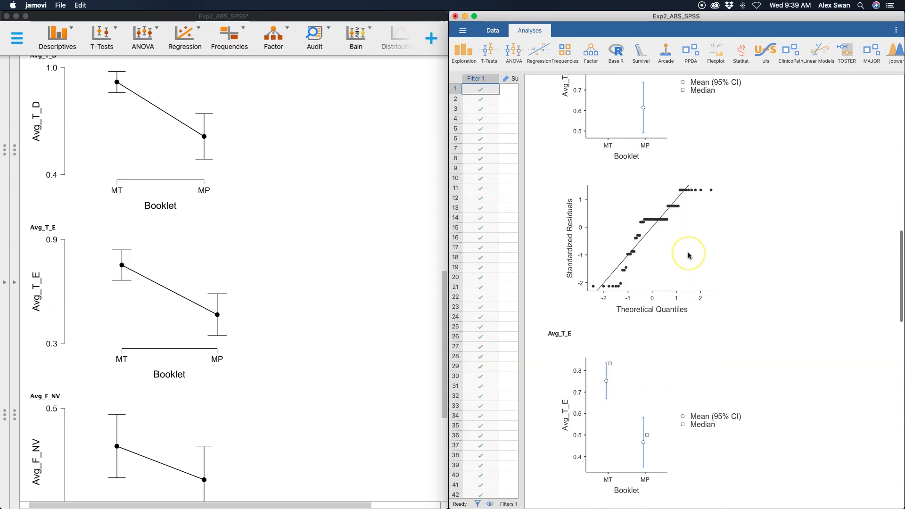
scroll(689, 256, "down", 13)
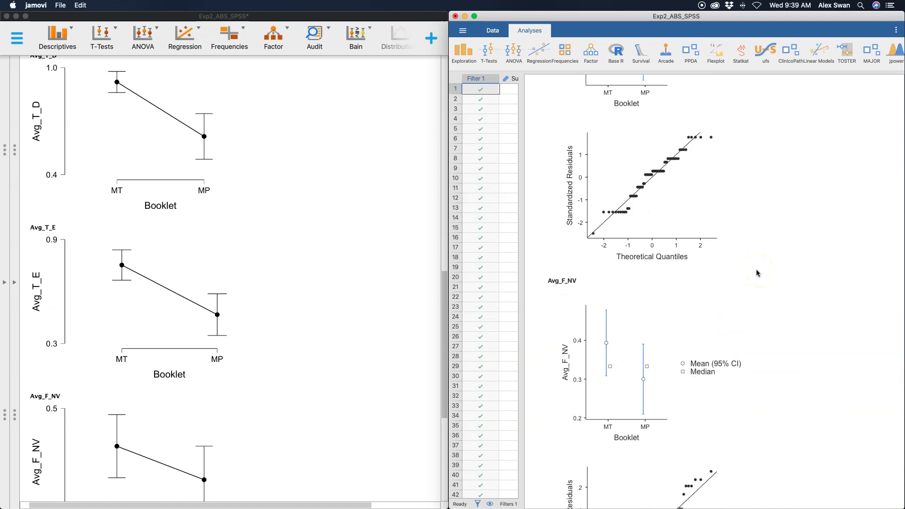
scroll(688, 283, "down", 5)
scroll(724, 315, "down", 1)
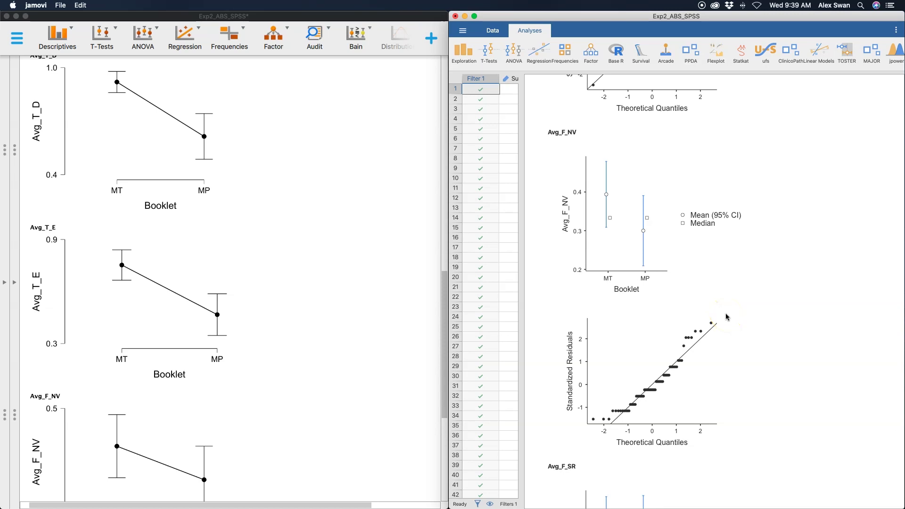
left_click(633, 289)
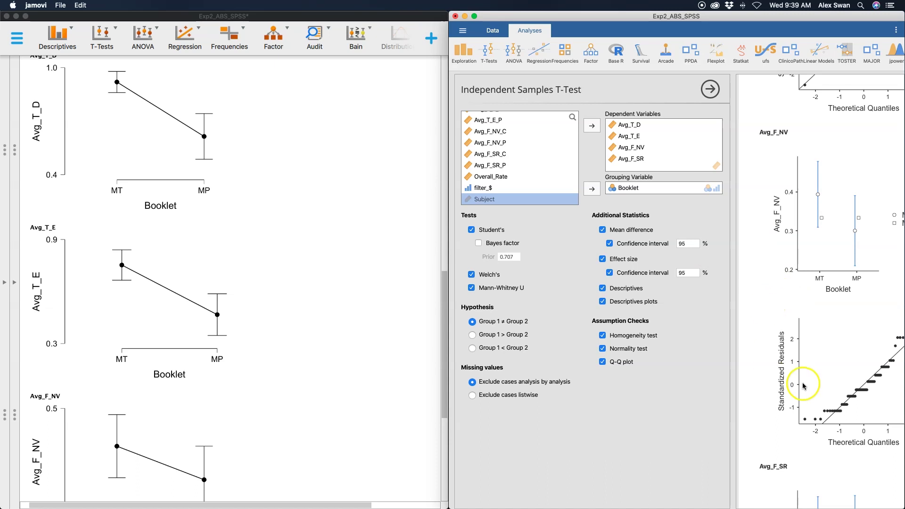
Narrow jamovi's data spreadsheet to give the results pane more width
left_click(711, 92)
left_click_drag(734, 236, 503, 238)
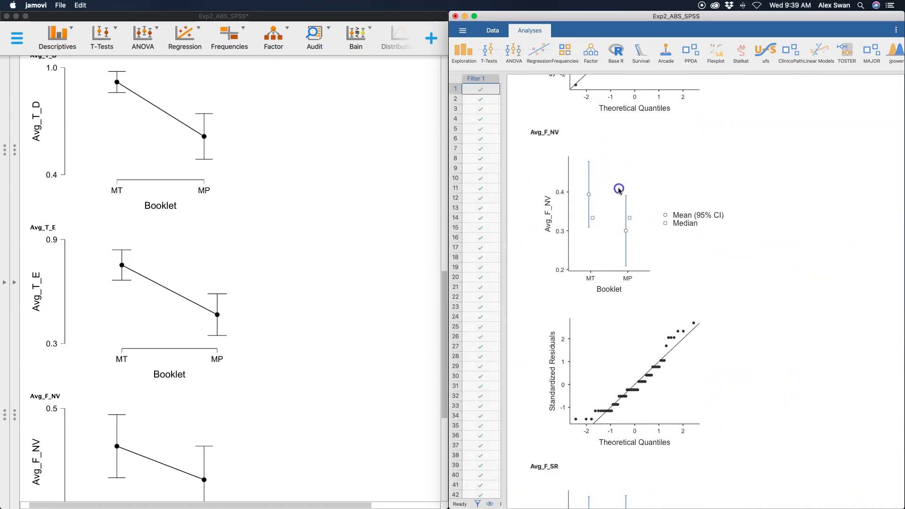
left_click(605, 203)
View the Avg_F_NV plot's Image Copy/Export options, then close jamovi's t-test settings
right_click(815, 224)
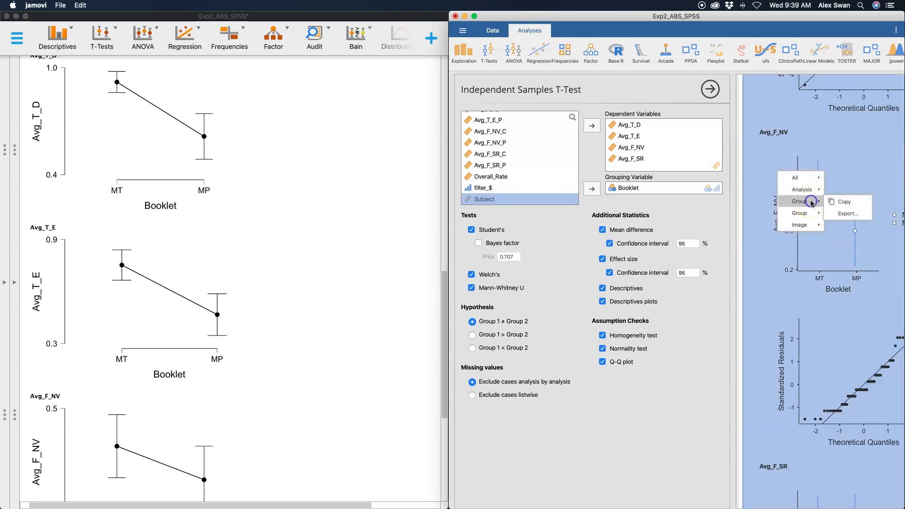
mouse_move(812, 209)
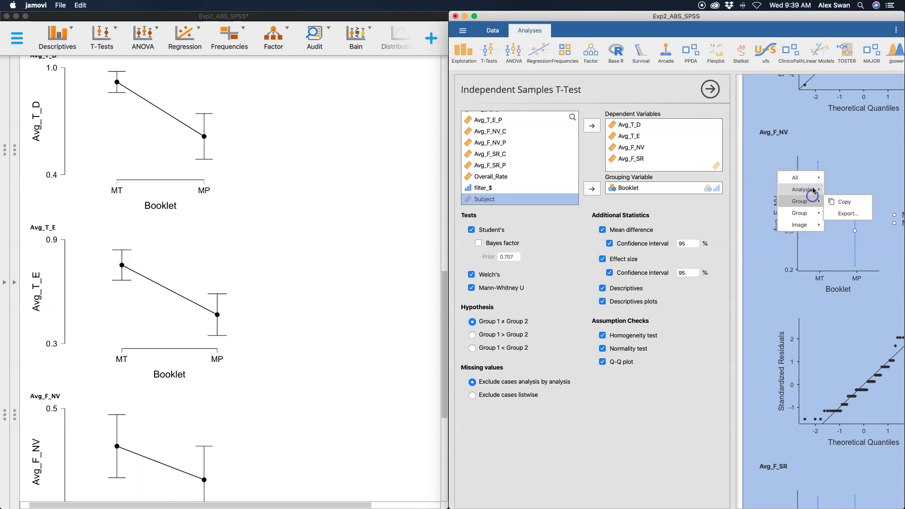
left_click(809, 227)
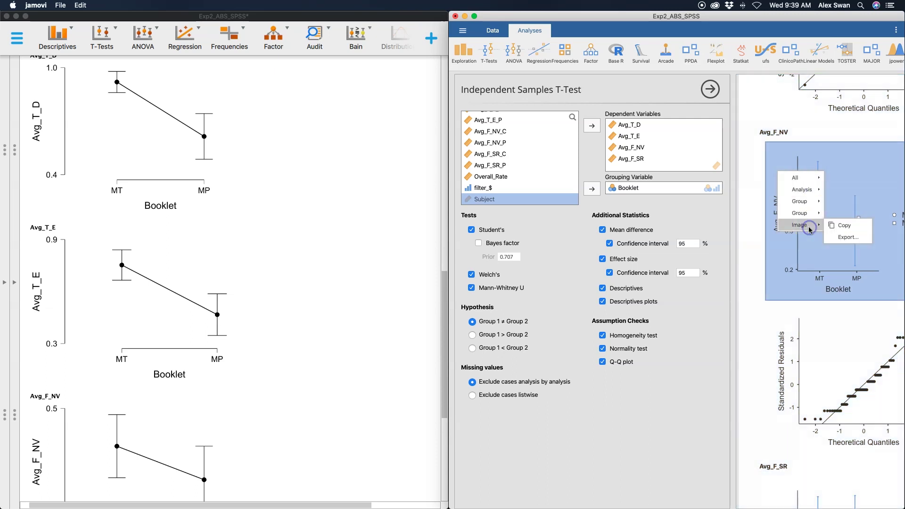
left_click(844, 302)
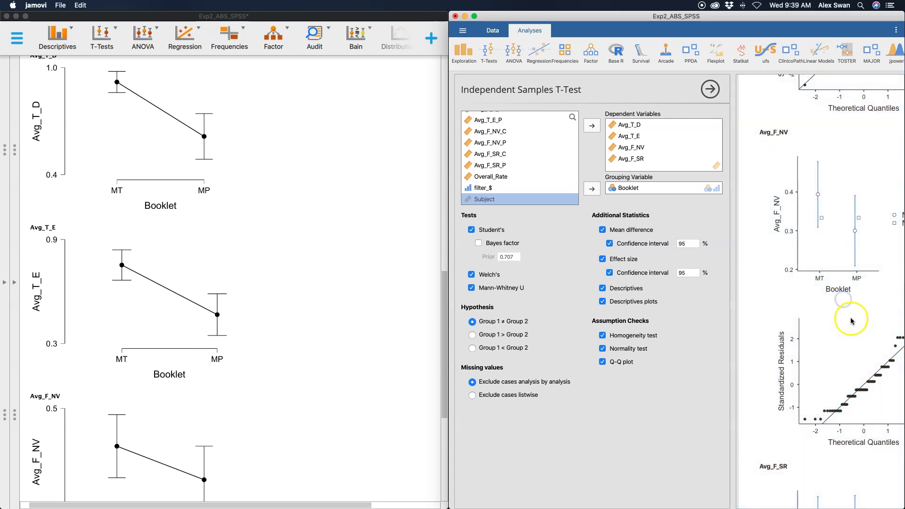
left_click(710, 89)
left_click_drag(734, 219, 501, 196)
left_click(816, 217)
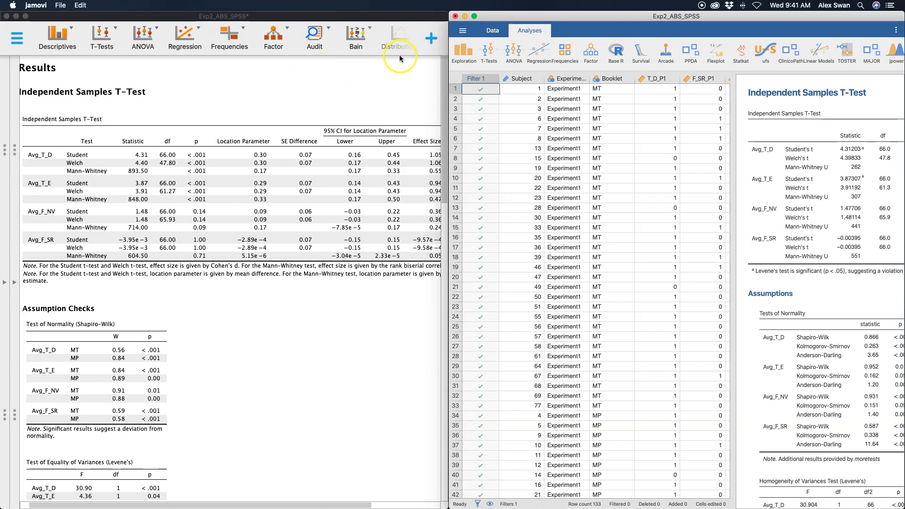
scroll(333, 30, "right", 3)
scroll(333, 29, "right", 20)
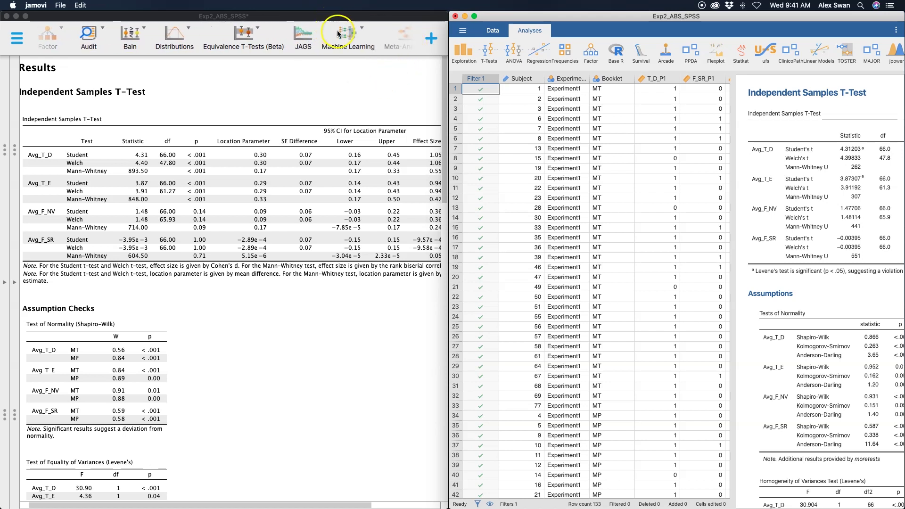
scroll(379, 37, "left", 20)
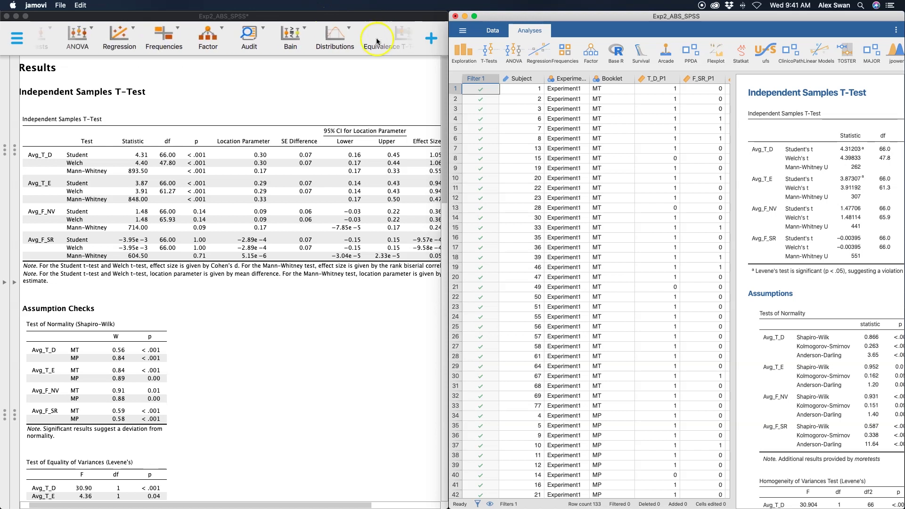
scroll(284, 38, "right", 5)
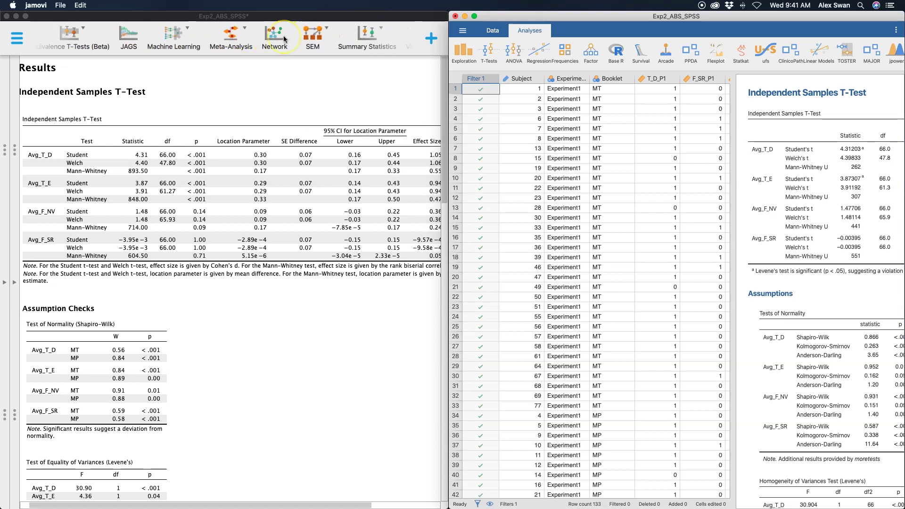
scroll(347, 48, "left", 2)
scroll(347, 47, "left", 5)
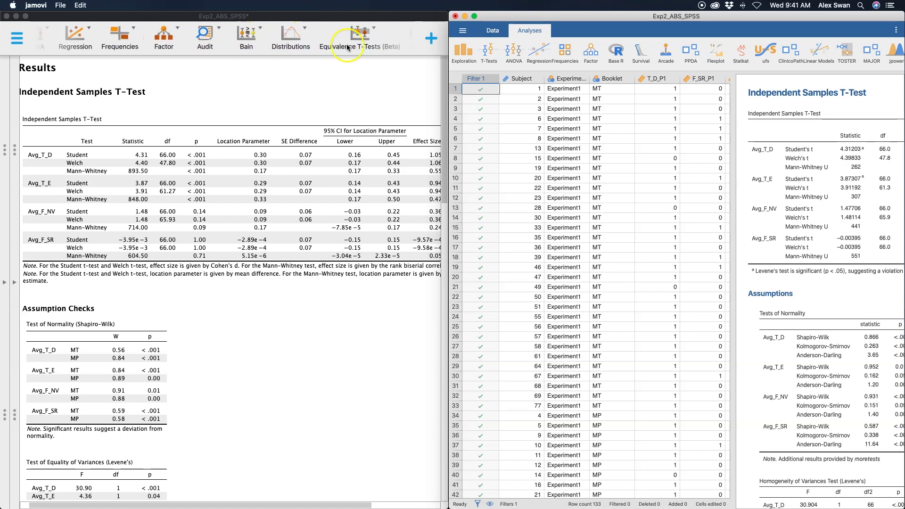
Open JASP's module panel from the ribbon's + button and browse its module list
left_click(431, 39)
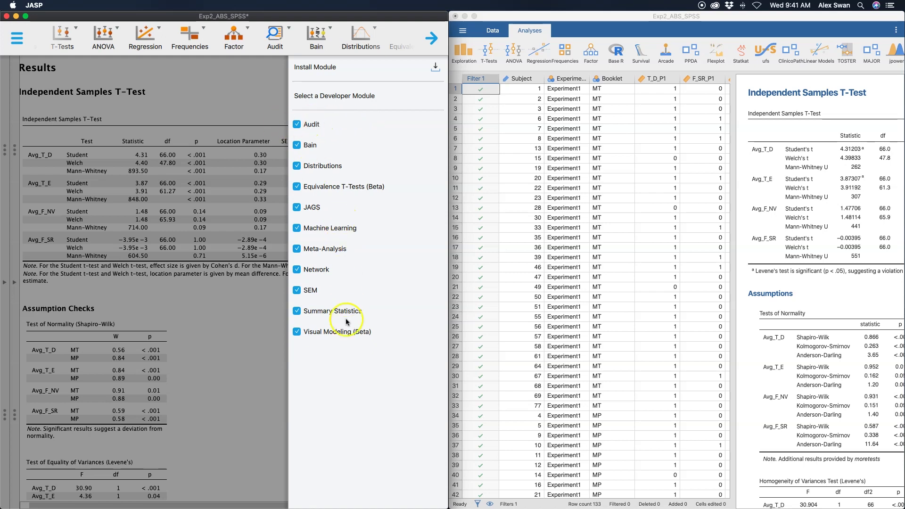
scroll(327, 34, "right", 5)
scroll(188, 264, "right", 3)
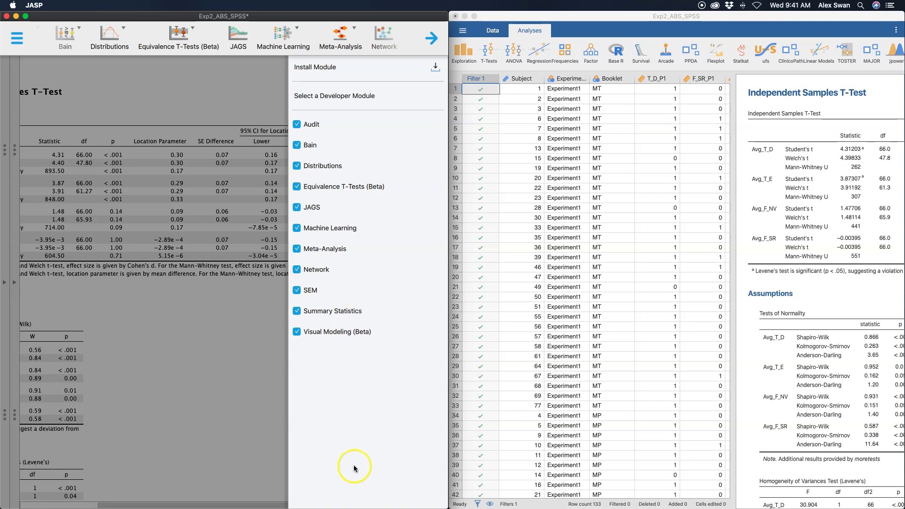
scroll(212, 40, "left", 10)
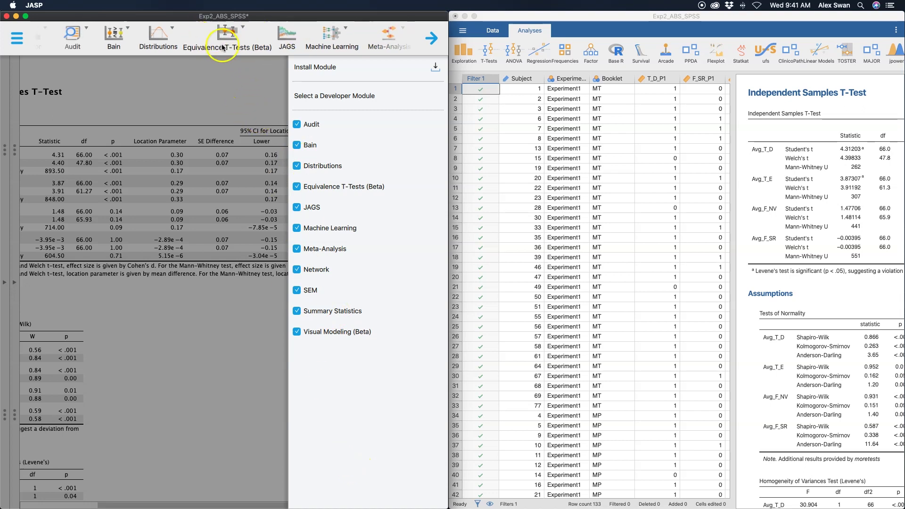
scroll(198, 40, "right", 10)
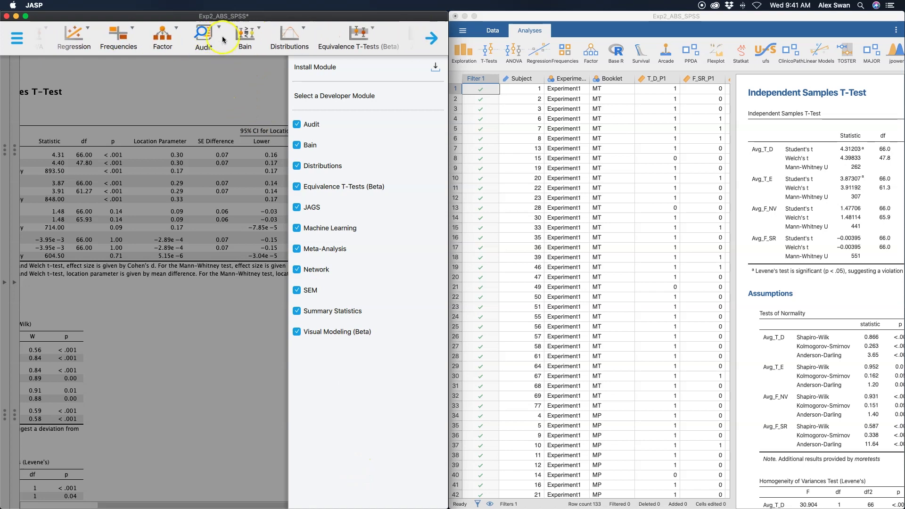
scroll(222, 37, "left", 3)
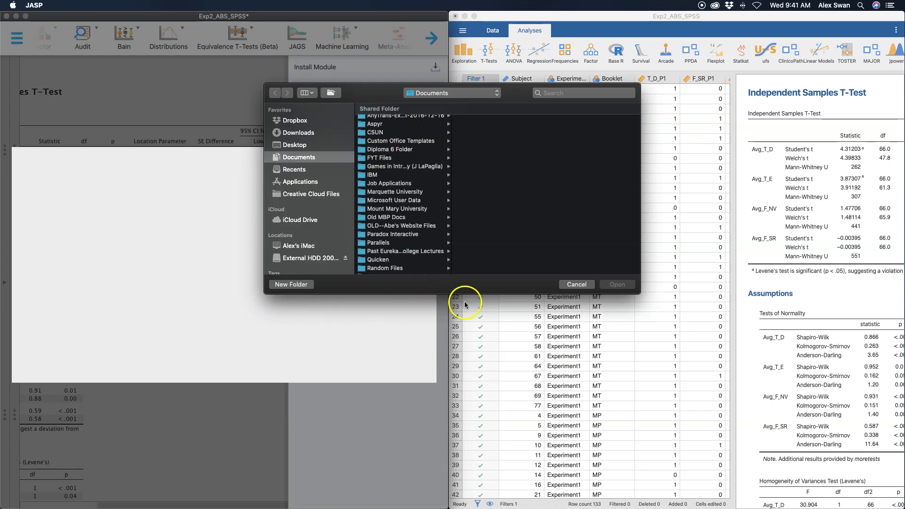
Cancel the module file chooser, close Browse for JASP Module, and close the module panel
left_click(585, 285)
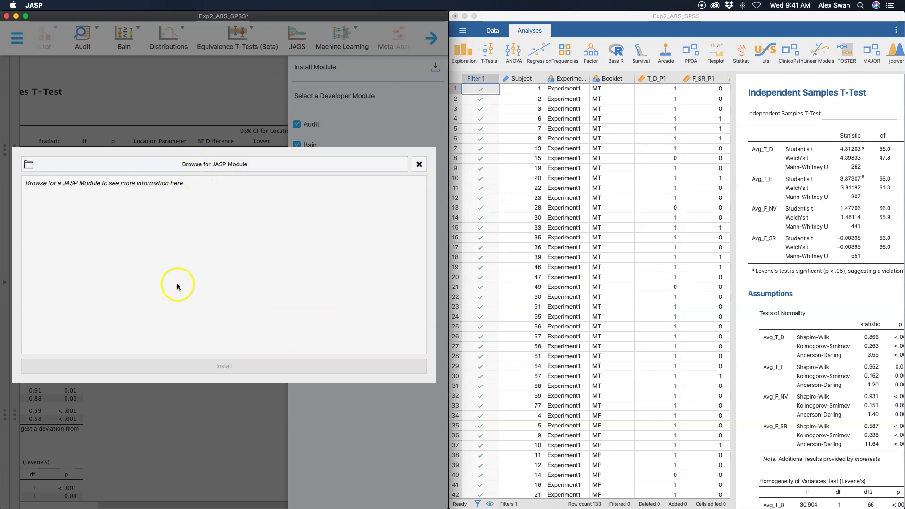
left_click(417, 164)
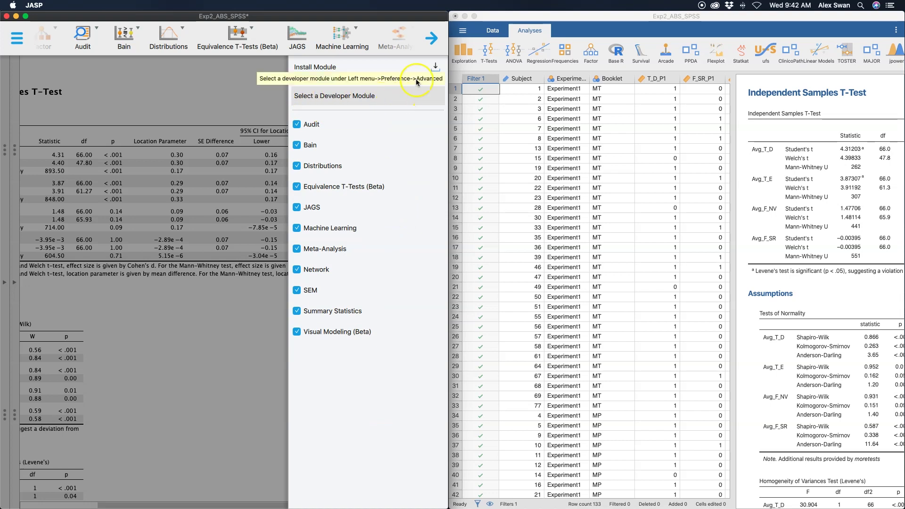
left_click(432, 38)
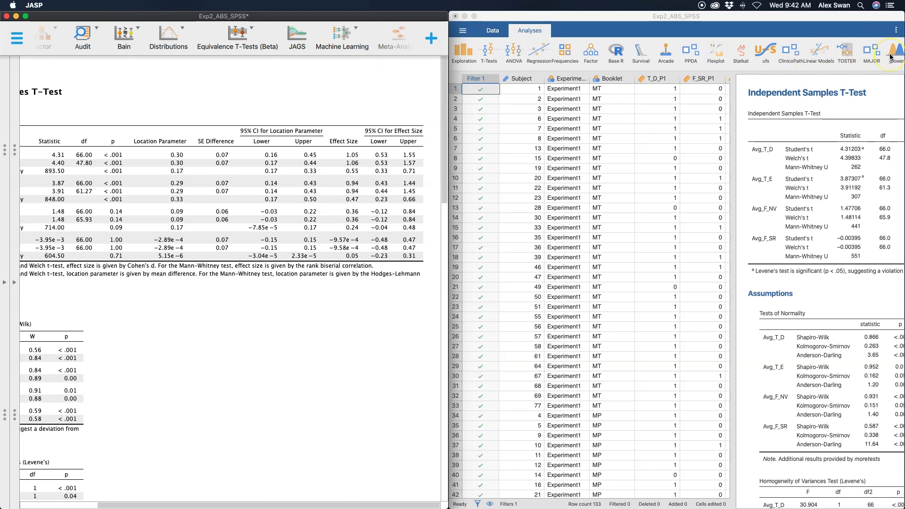
Widen the jamovi window leftward to show the confidence intervals and Cohen's d, briefly checking JASP
left_click(875, 18)
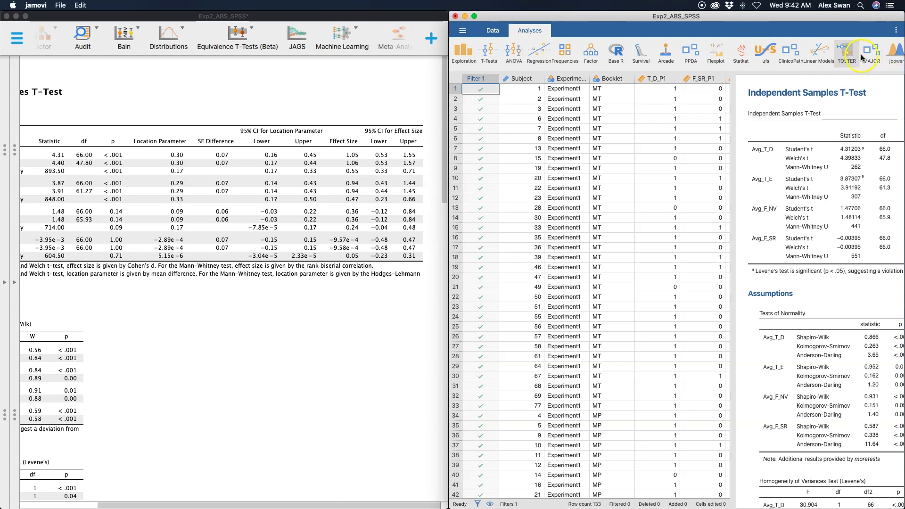
left_click_drag(449, 125, 163, 134)
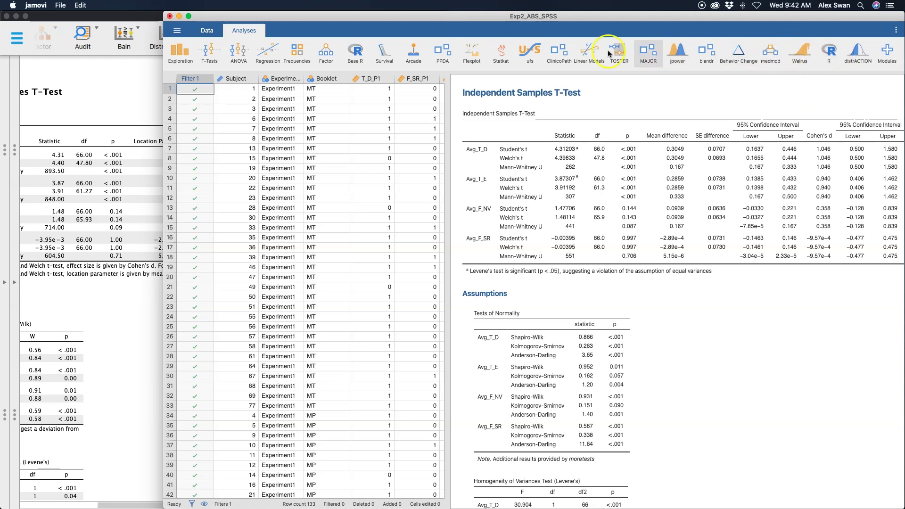
left_click(141, 17)
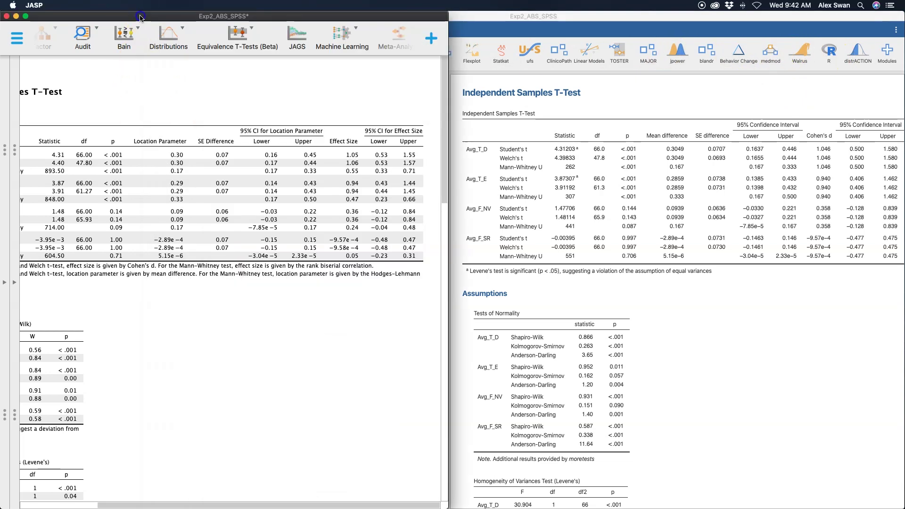
scroll(264, 40, "up", 2)
scroll(273, 41, "up", 8)
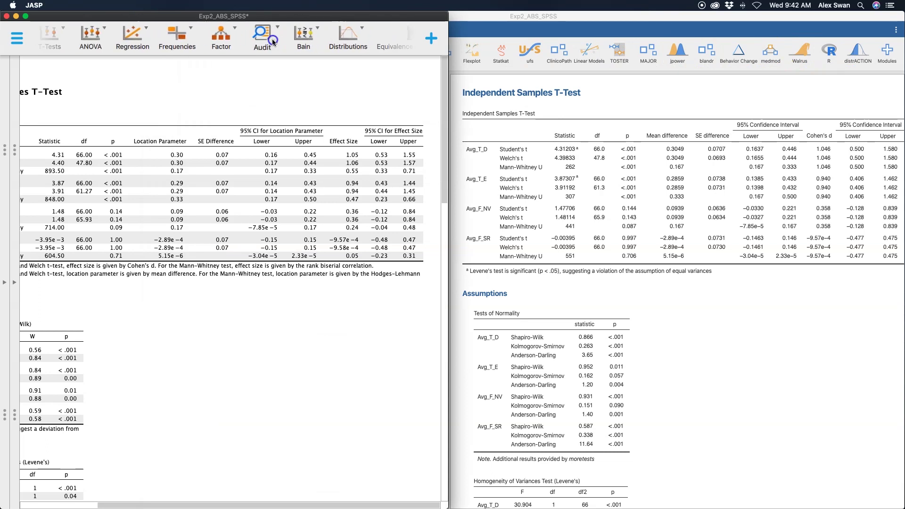
left_click(615, 17)
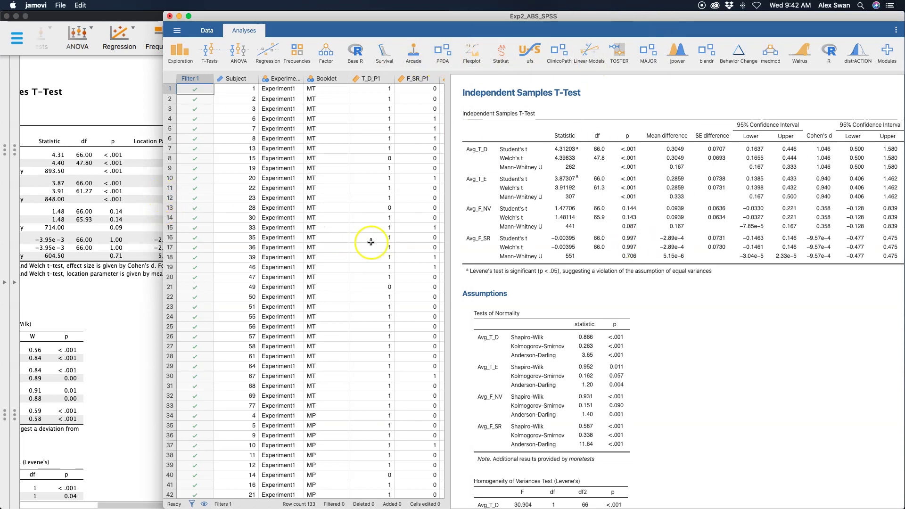
Install the esci Effect Sizes and Confidence Intervals module from the jamovi library's Available list
left_click(887, 52)
left_click(863, 71)
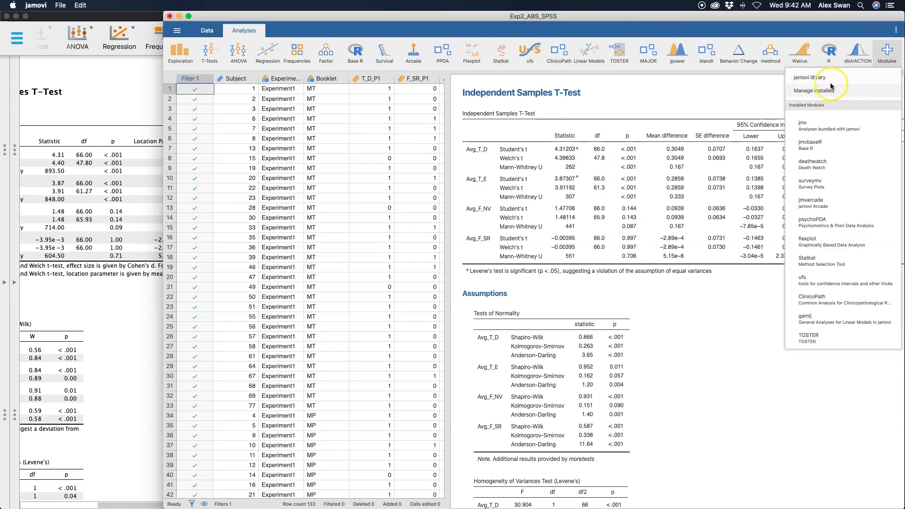
left_click(810, 77)
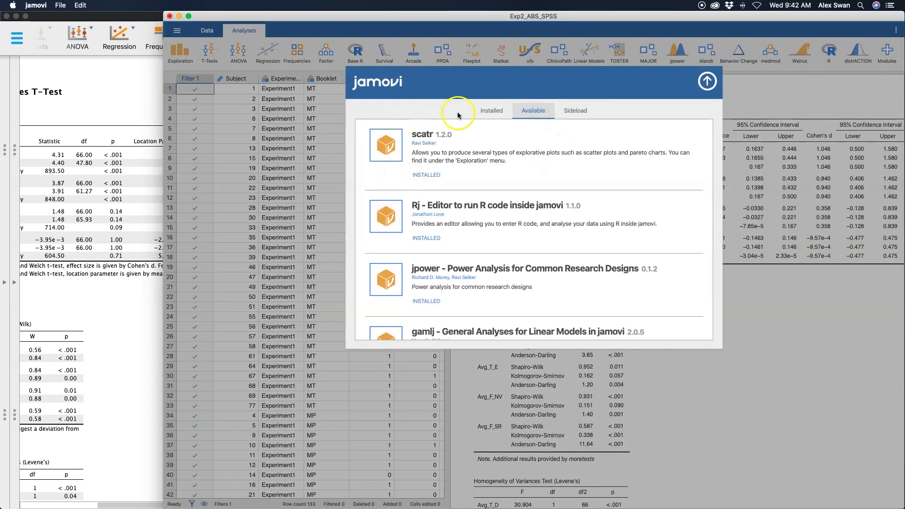
left_click(488, 112)
left_click(541, 109)
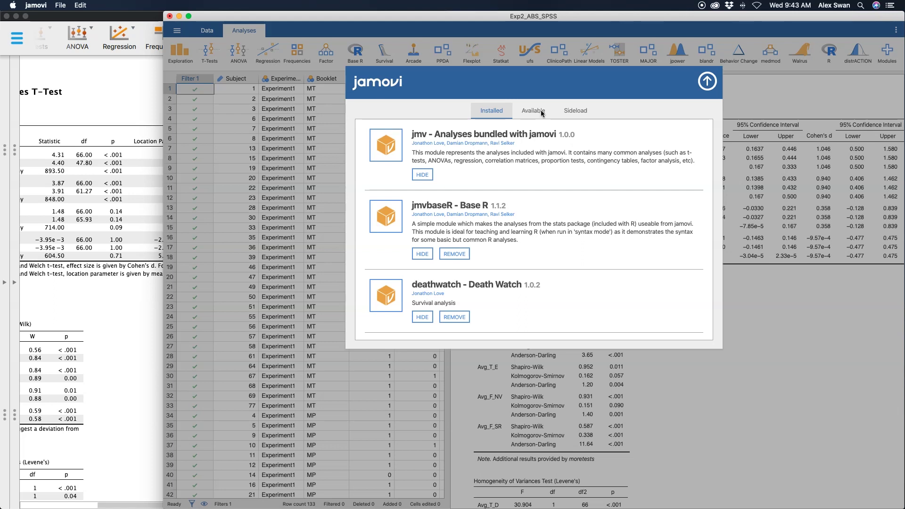
left_click(553, 148)
scroll(553, 149, "down", 1)
scroll(552, 148, "down", 15)
scroll(553, 150, "up", 8)
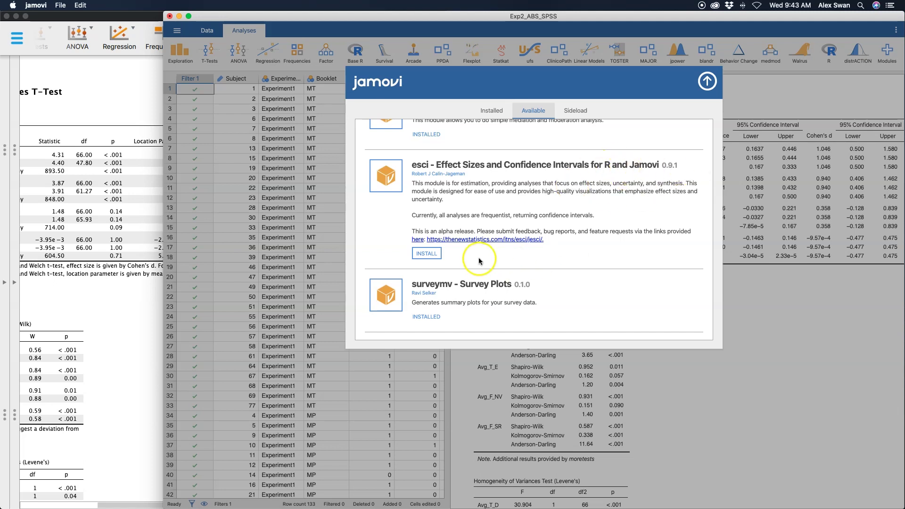
left_click(424, 254)
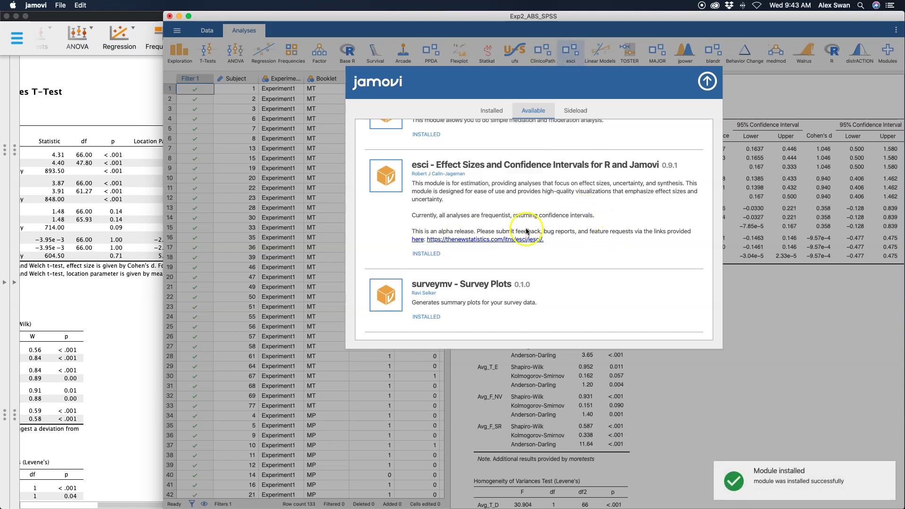
left_click(504, 103)
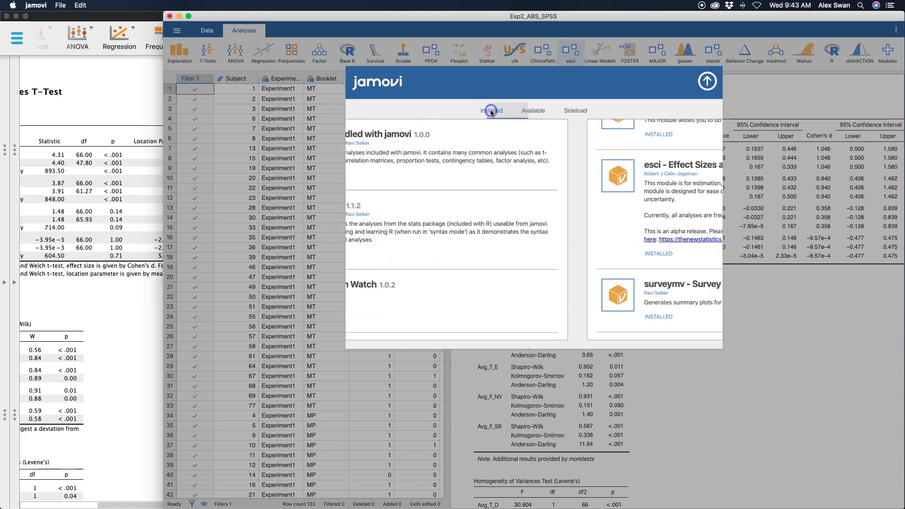
left_click(586, 109)
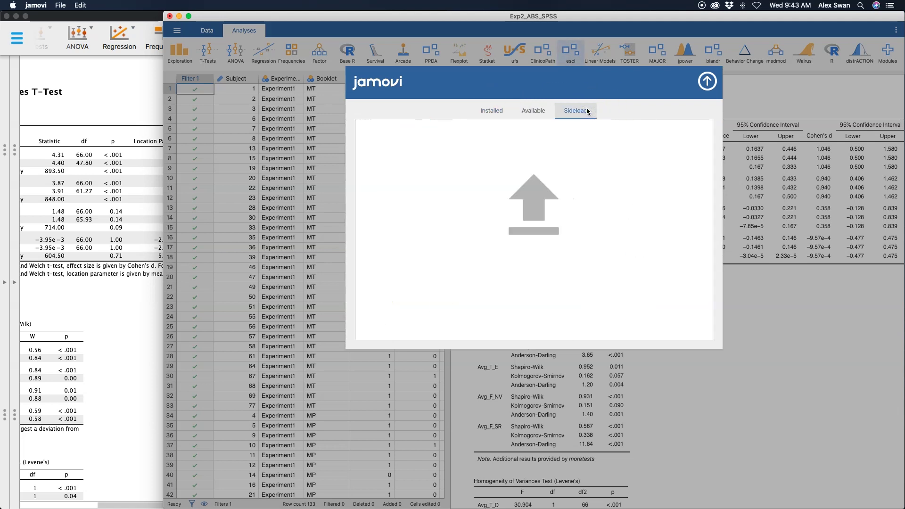
left_click(535, 112)
scroll(562, 202, "down", 3)
scroll(561, 202, "down", 6)
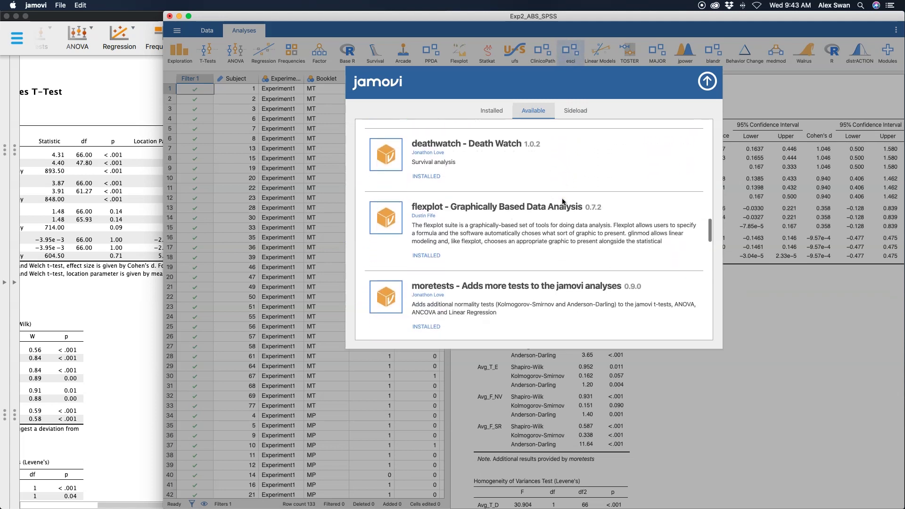
scroll(563, 202, "down", 6)
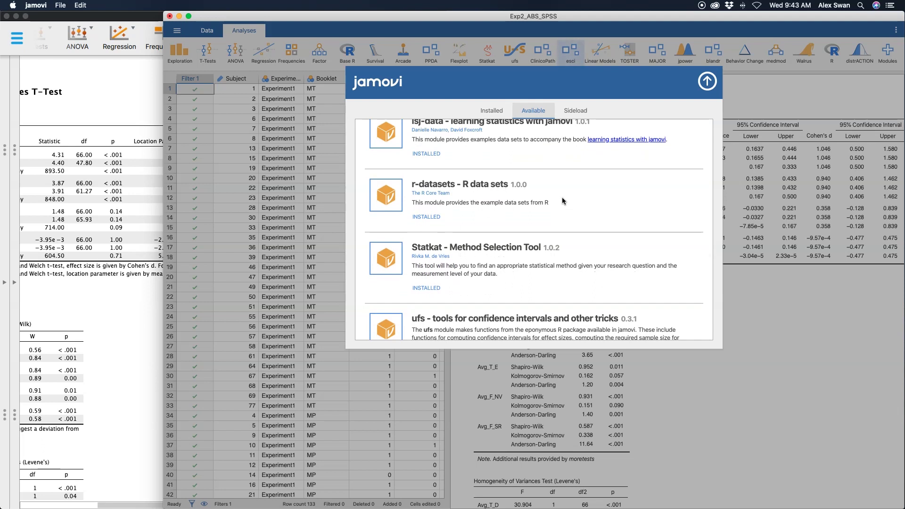
scroll(562, 198, "down", 6)
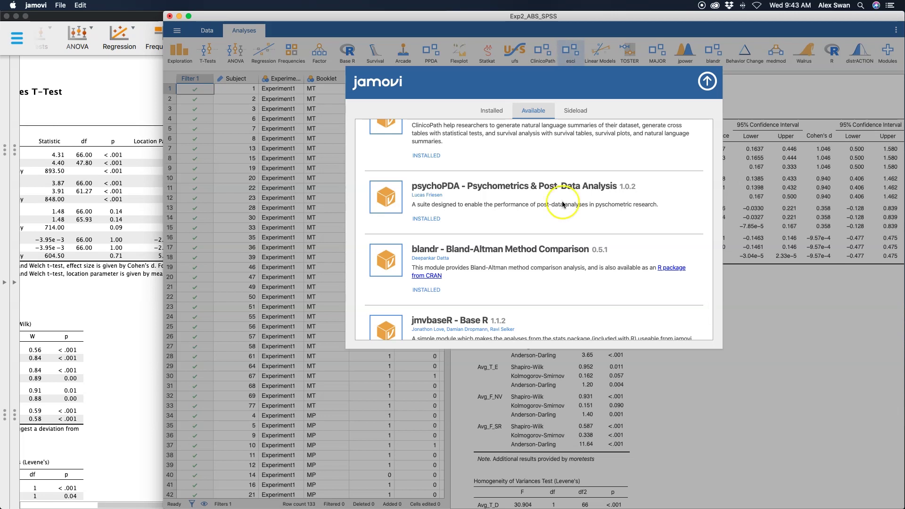
scroll(605, 239, "up", 10)
scroll(604, 243, "up", 2)
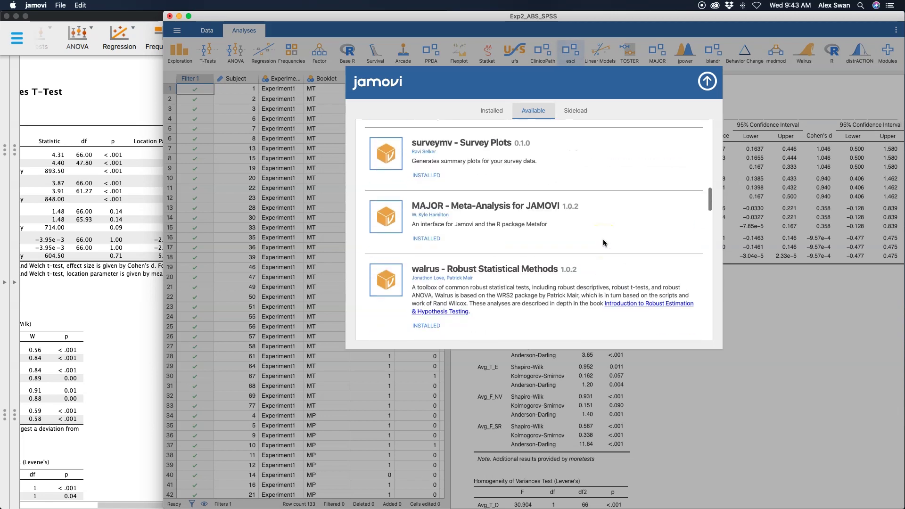
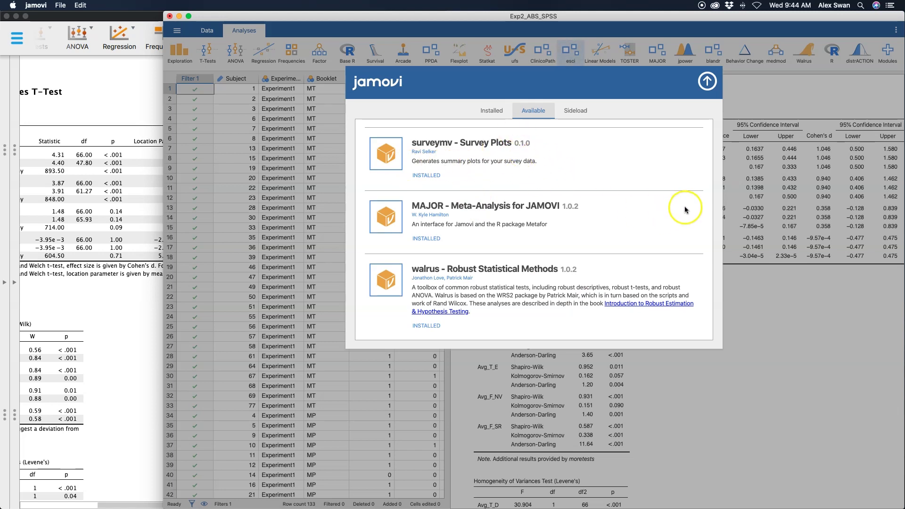
Scroll through jamovi's Available modules (scatr, Rj, jpower, TOSTER) and close the library
scroll(618, 202, "down", 5)
scroll(617, 203, "up", 2)
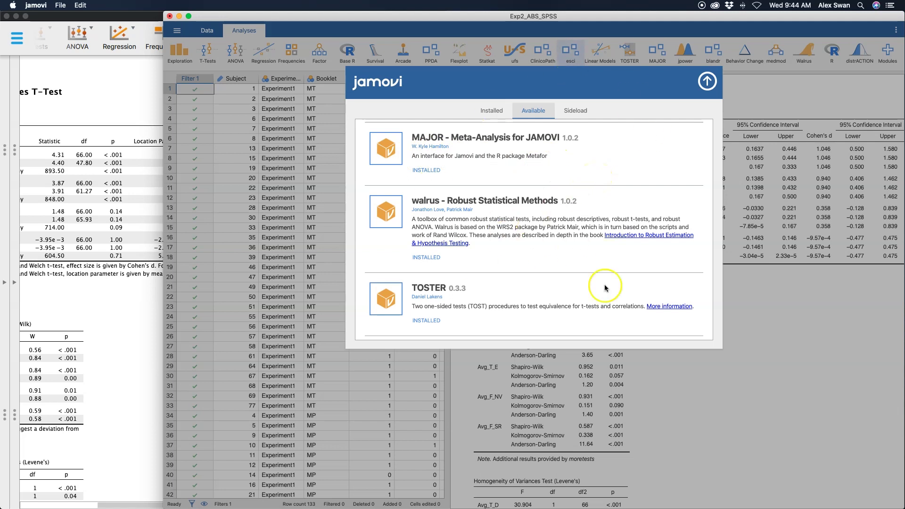
scroll(613, 192, "down", 10)
scroll(613, 193, "down", 15)
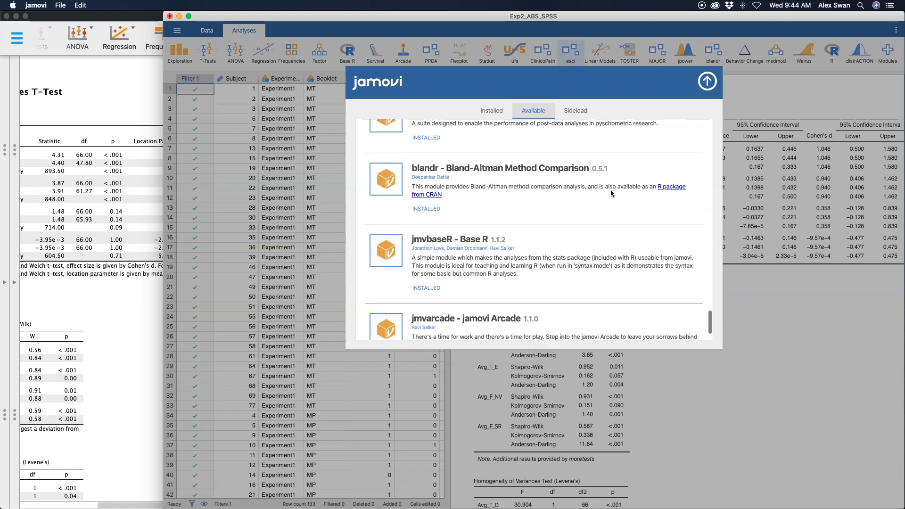
scroll(633, 238, "up", 20)
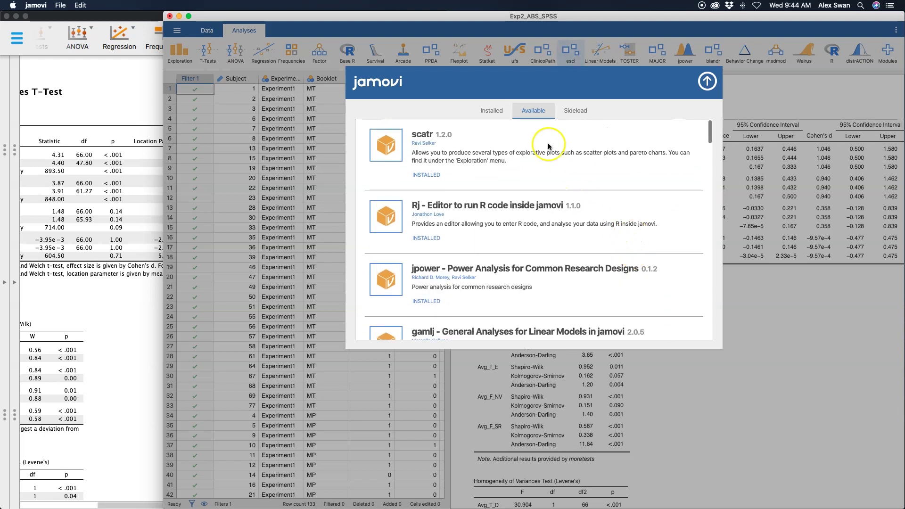
left_click(707, 80)
left_click(117, 22)
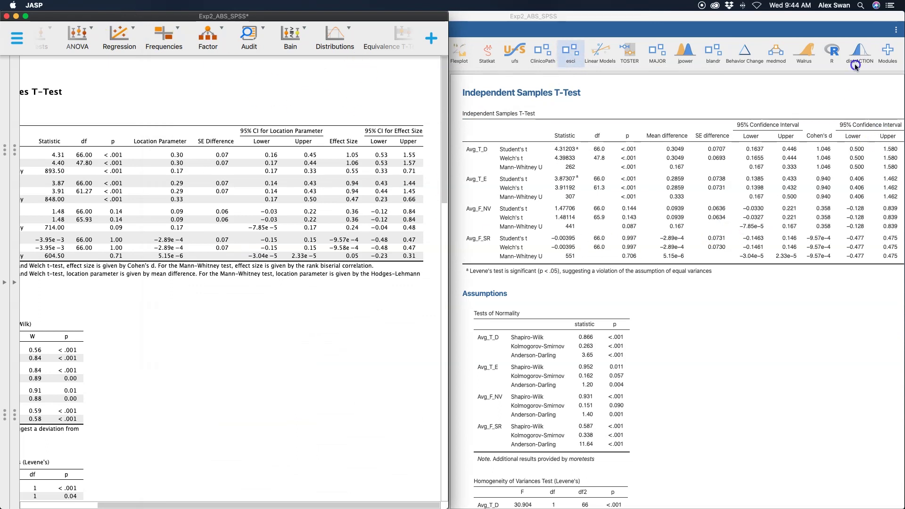
left_click(830, 19)
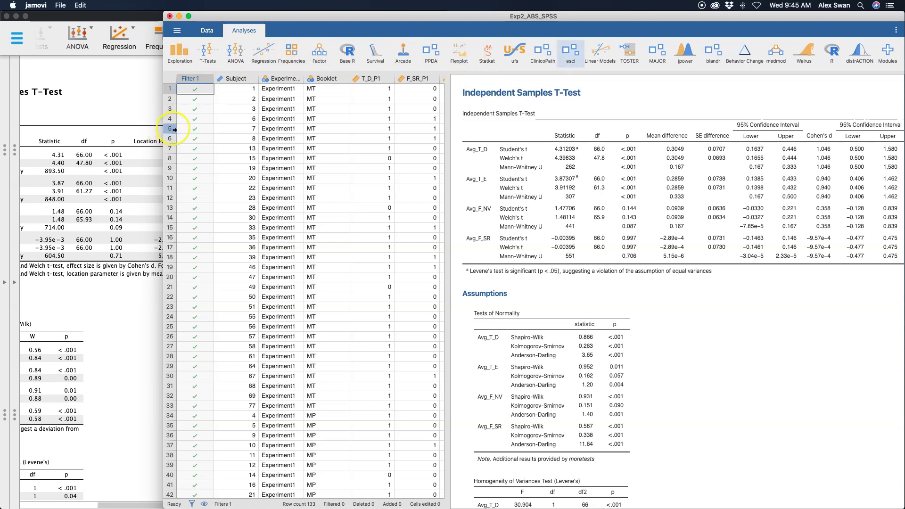
Drag jamovi's left edge to mid-screen so it fills the right half beside JASP
left_click_drag(163, 130, 451, 135)
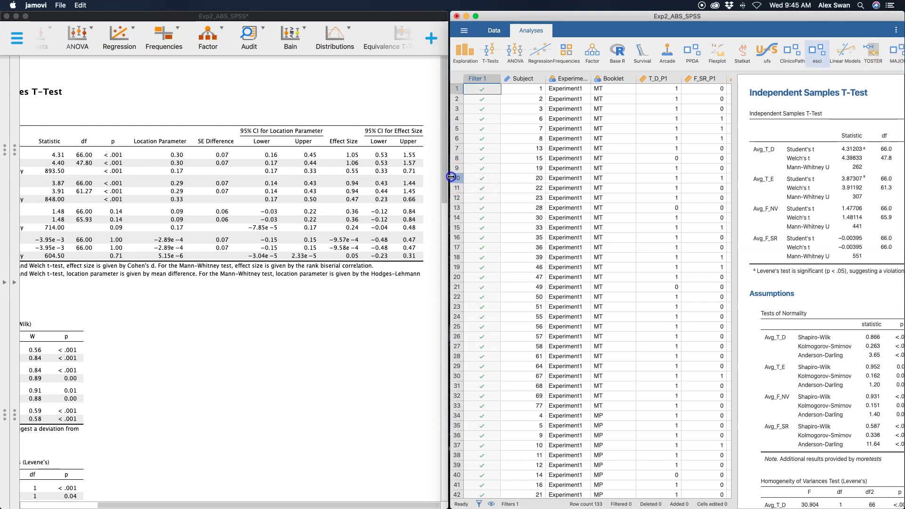
left_click_drag(449, 178, 448, 178)
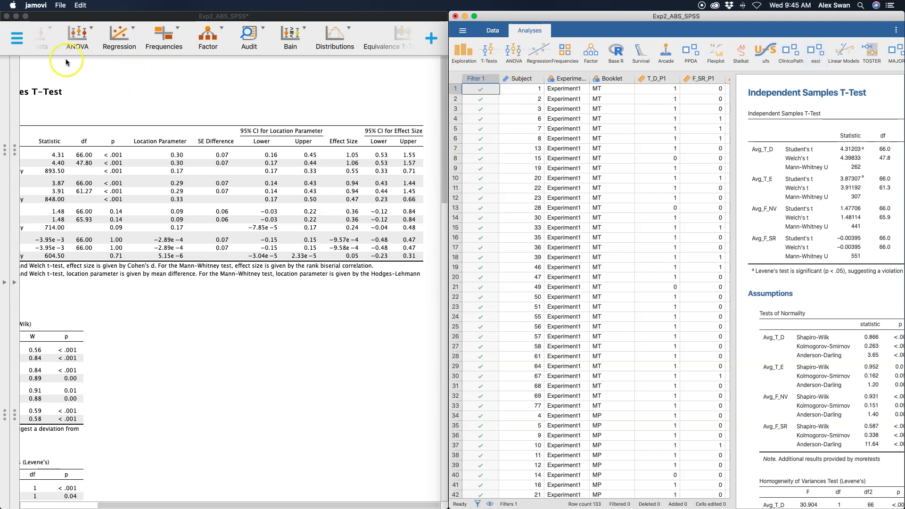
scroll(137, 44, "left", 3)
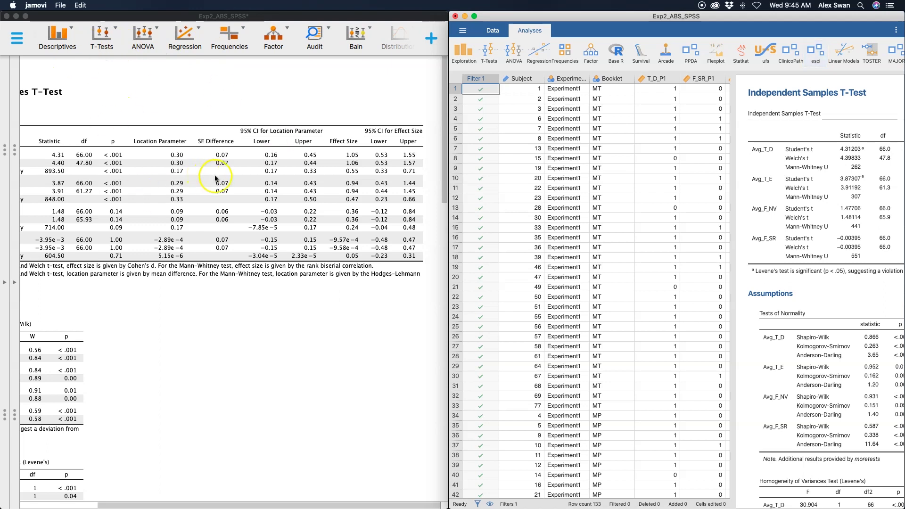
left_click(14, 273)
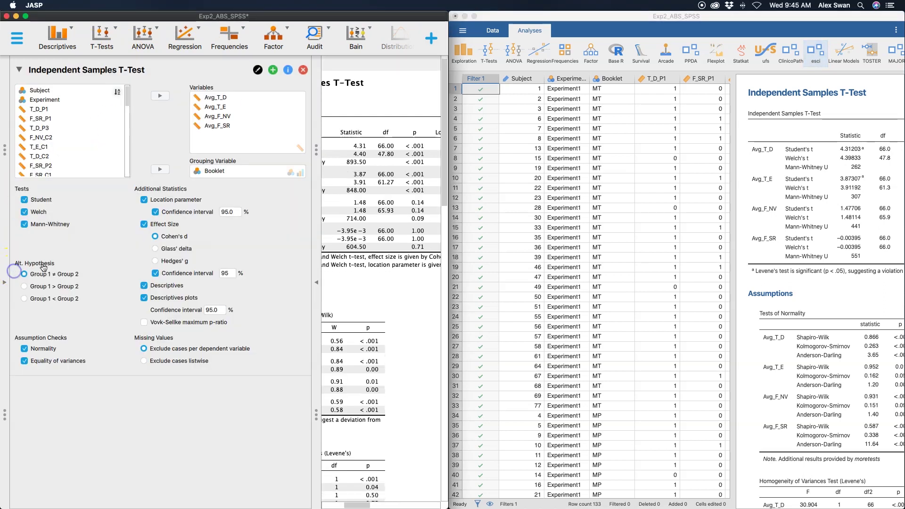
left_click(288, 70)
scroll(490, 315, "down", 20)
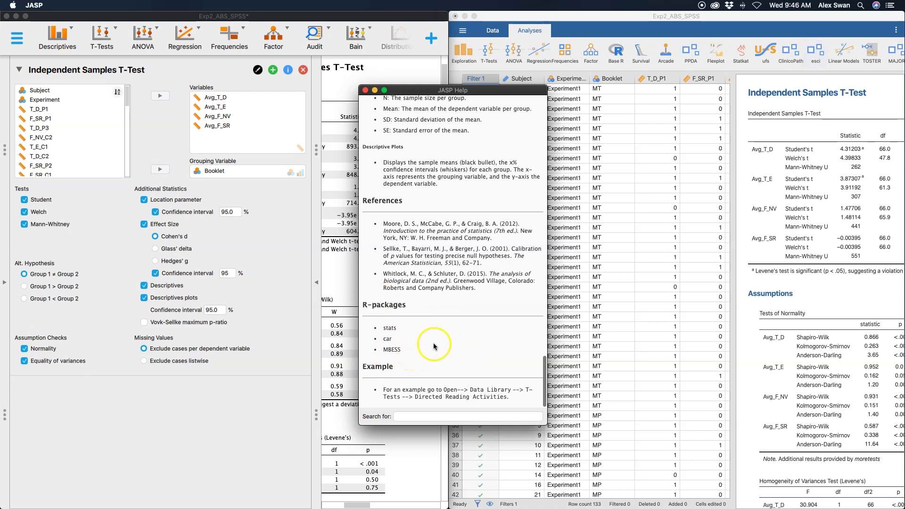
left_click(365, 90)
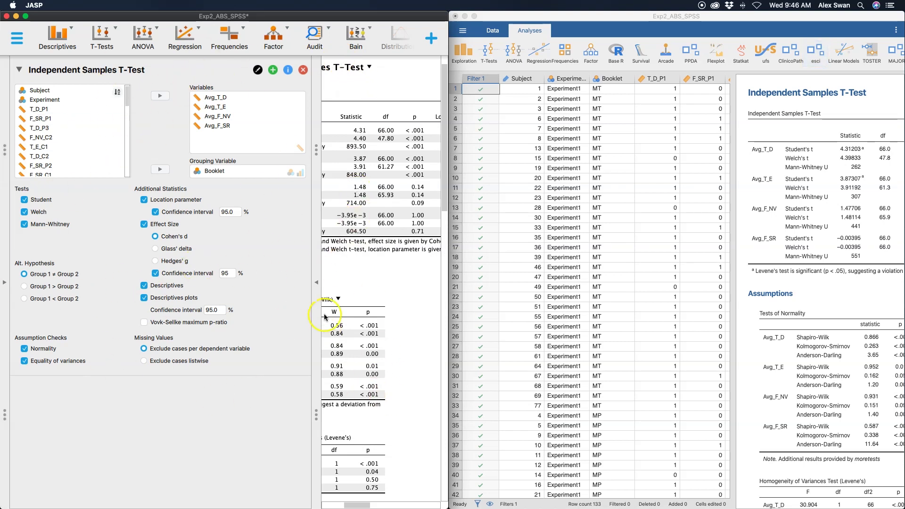
left_click(317, 282)
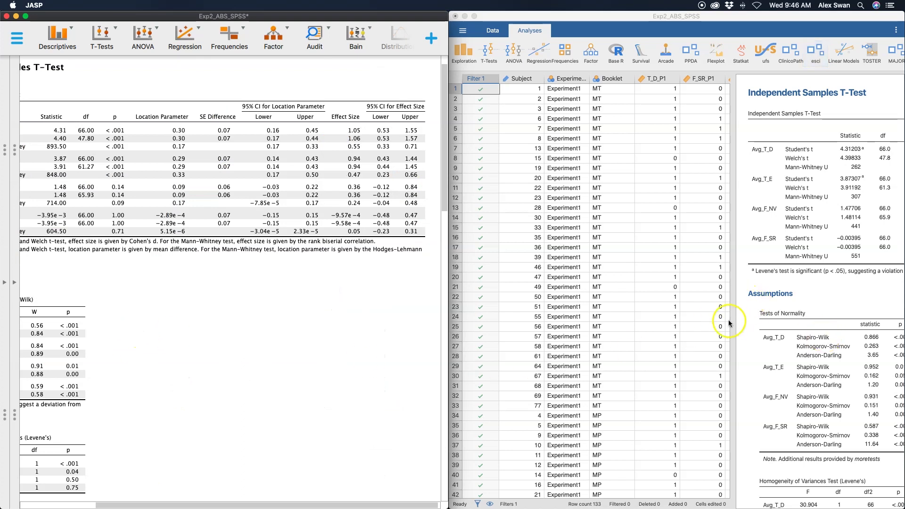
Widen jamovi's results pane to show the full t-test table and open the ⋮ settings
left_click(812, 289)
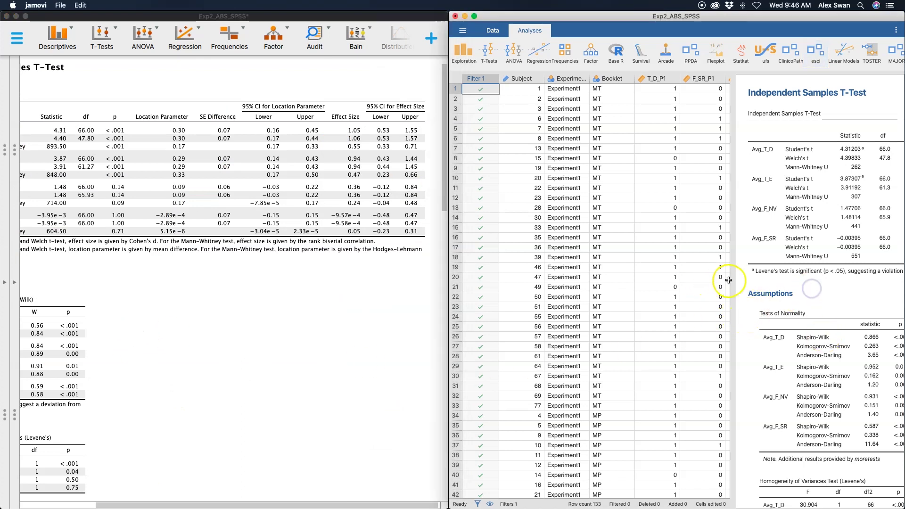
left_click_drag(728, 280, 499, 283)
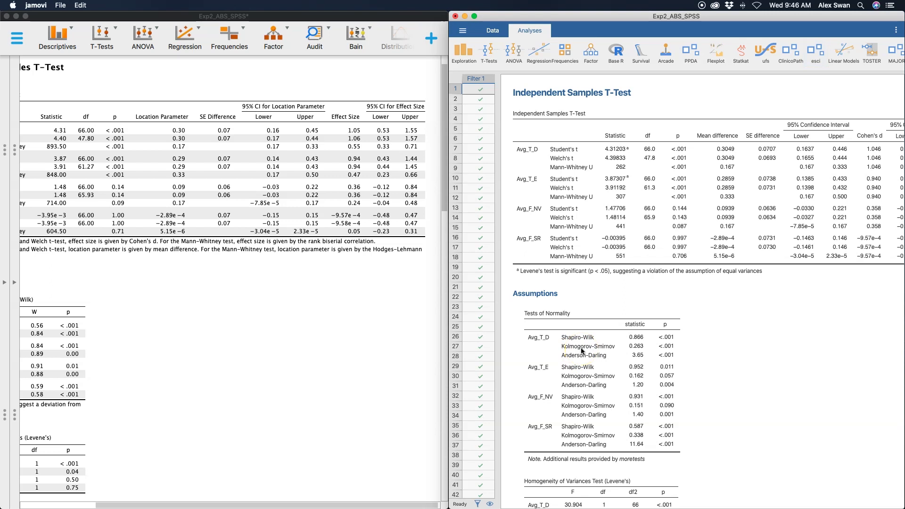
left_click(878, 35)
left_click(895, 31)
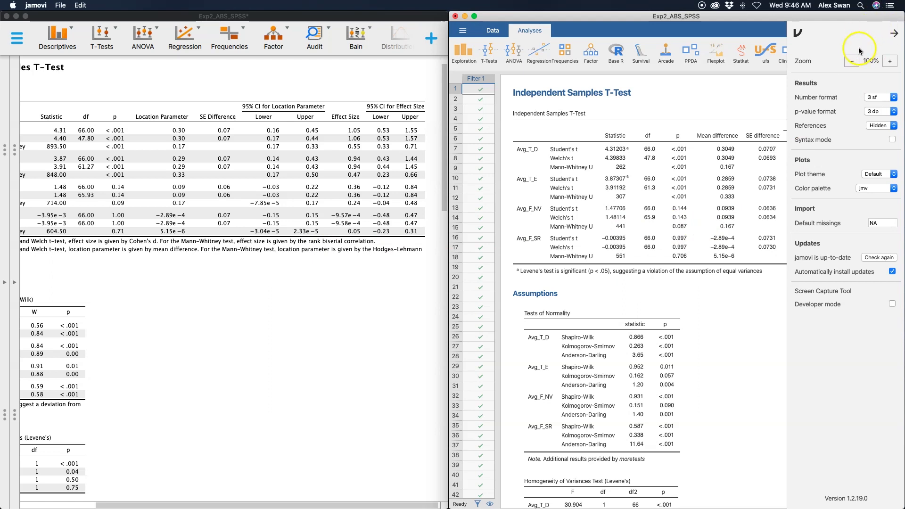
Turn on Syntax mode so the t-test appears as the jmv::ttestIS R call
left_click(893, 140)
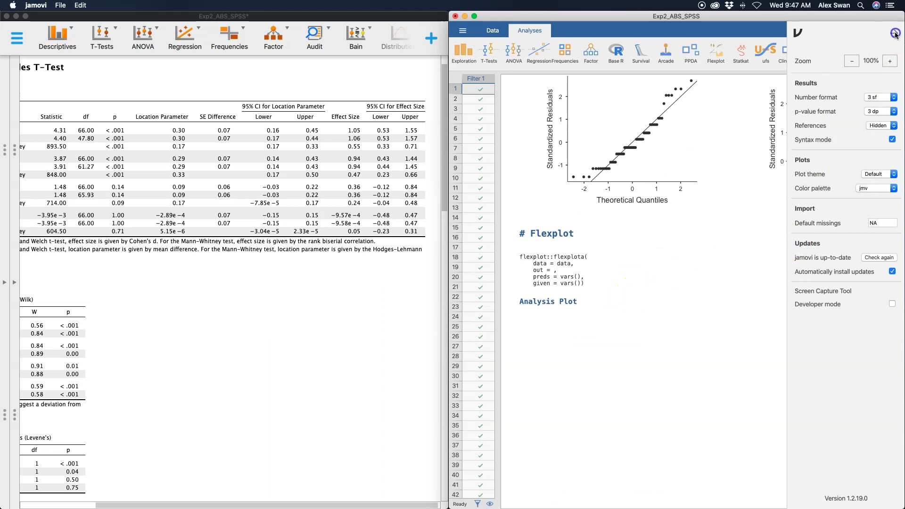
left_click(672, 322)
scroll(673, 323, "up", 15)
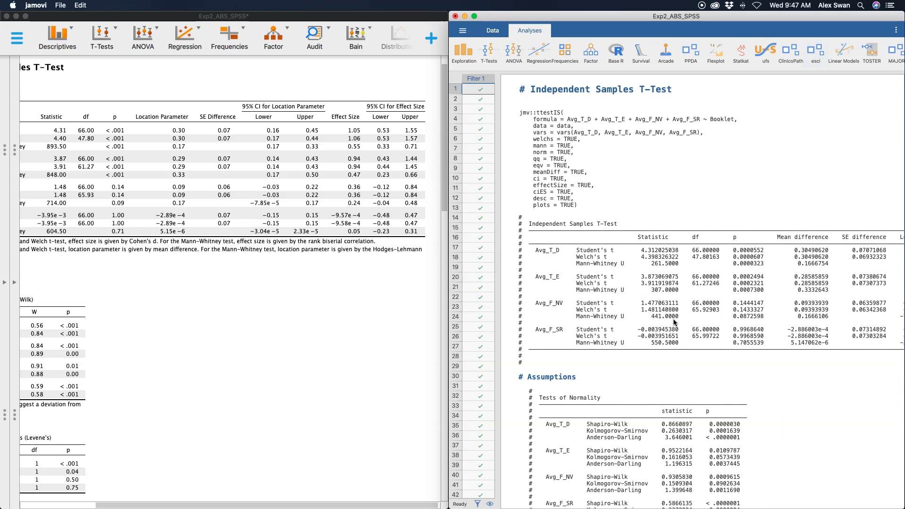
left_click(581, 210)
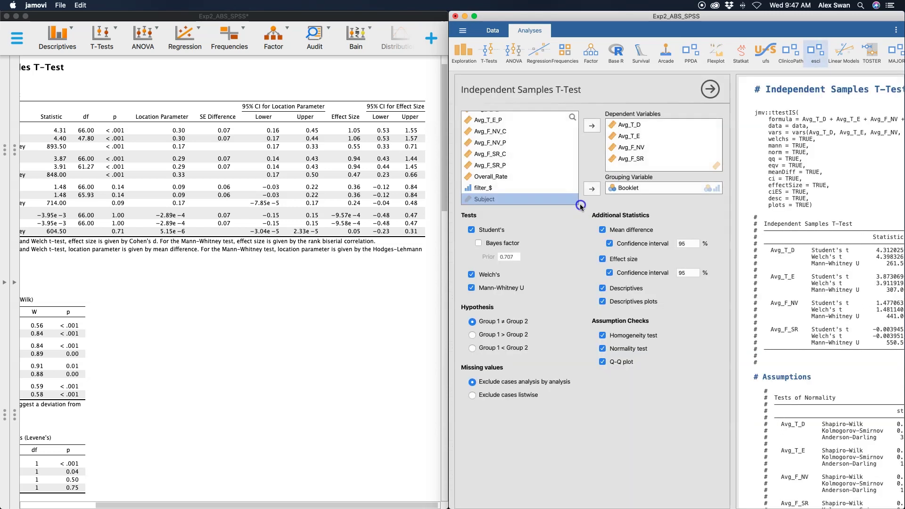
left_click(711, 89)
left_click_drag(732, 195, 522, 191)
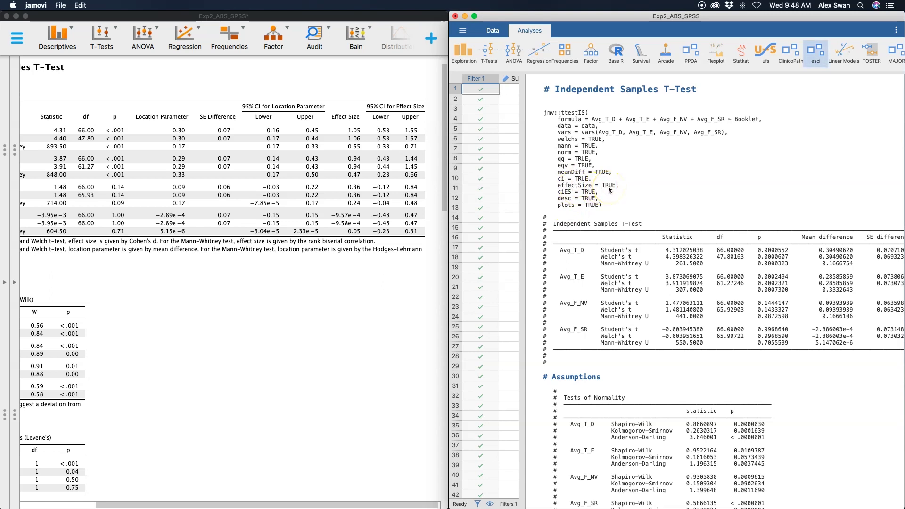
scroll(666, 217, "down", 5)
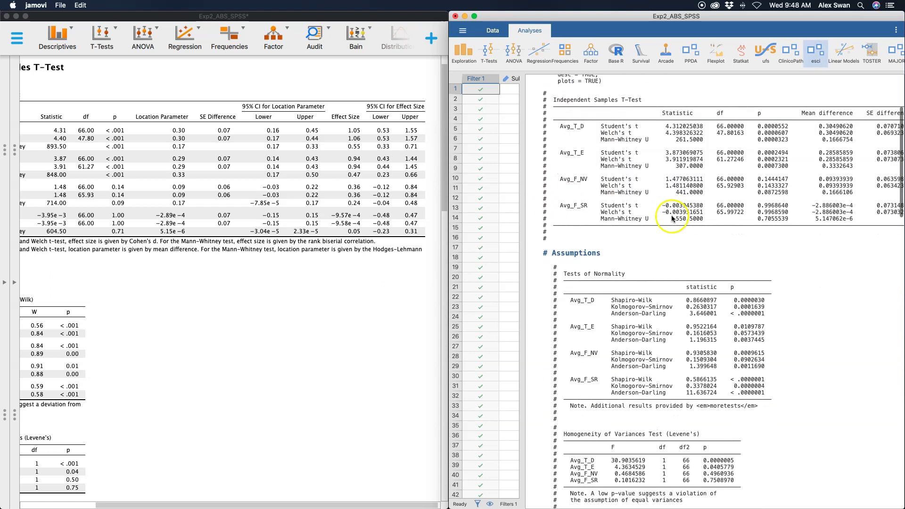
scroll(655, 167, "up", 3)
scroll(700, 263, "down", 6)
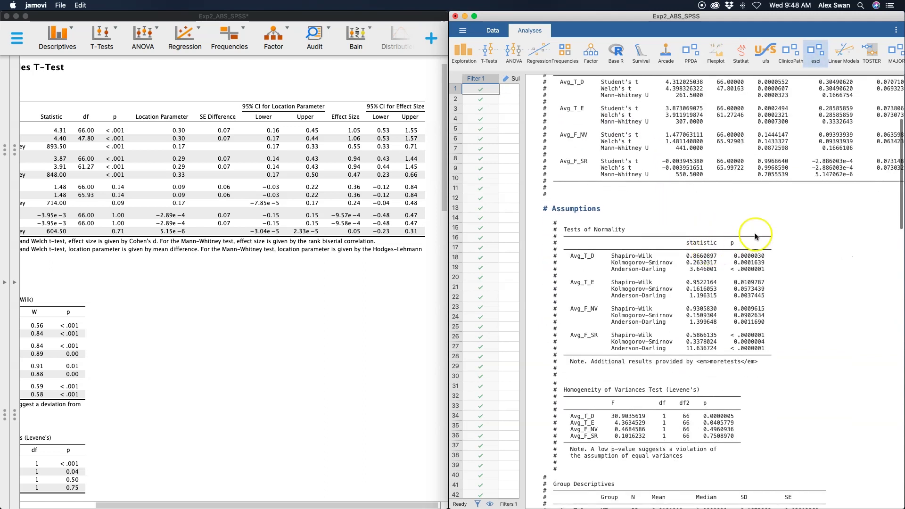
scroll(829, 286, "down", 4)
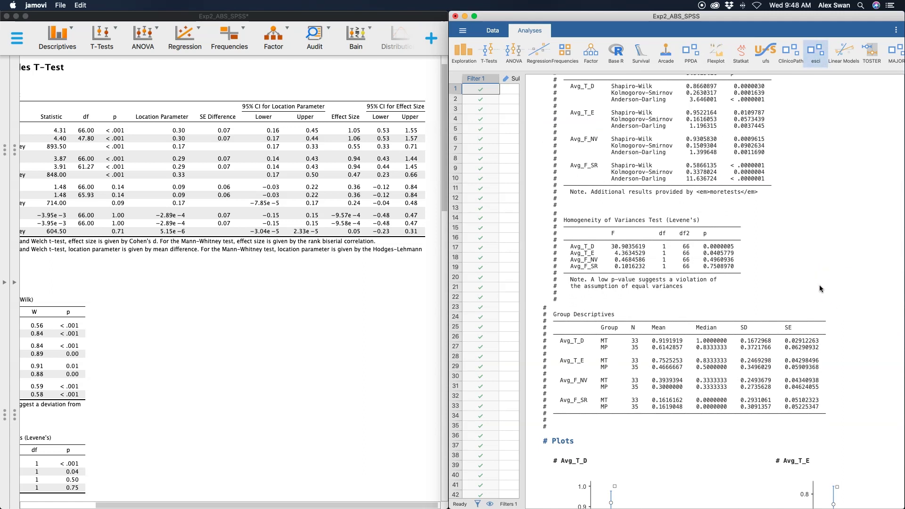
scroll(819, 287, "down", 4)
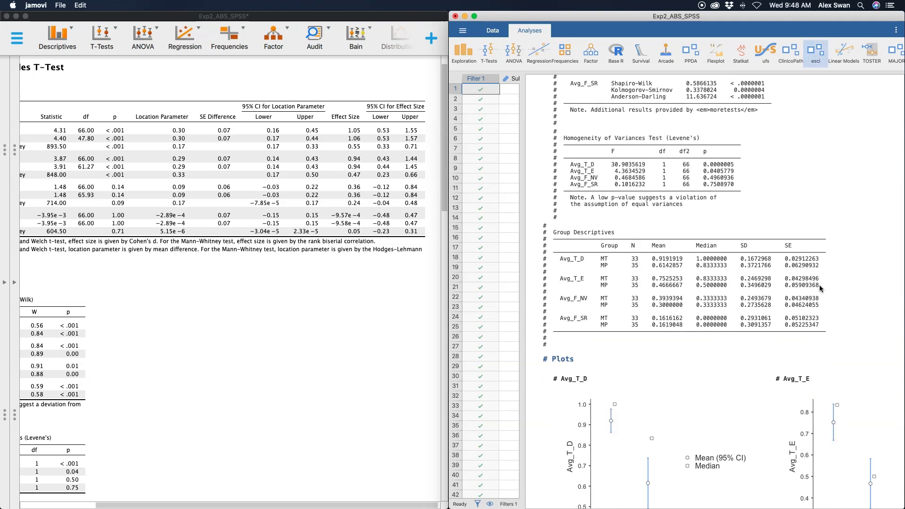
left_click(817, 289)
left_click(842, 254)
scroll(842, 254, "down", 3)
scroll(842, 254, "down", 3)
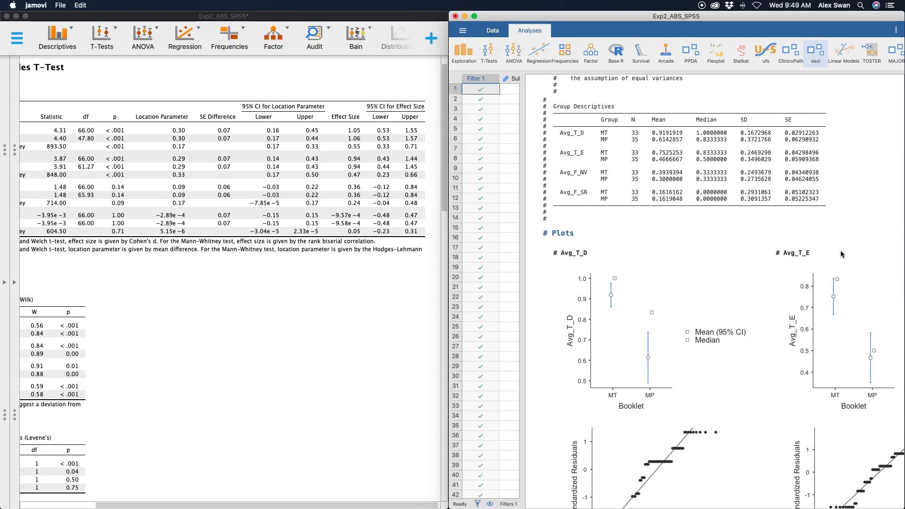
scroll(839, 259, "down", 5)
scroll(838, 258, "down", 4)
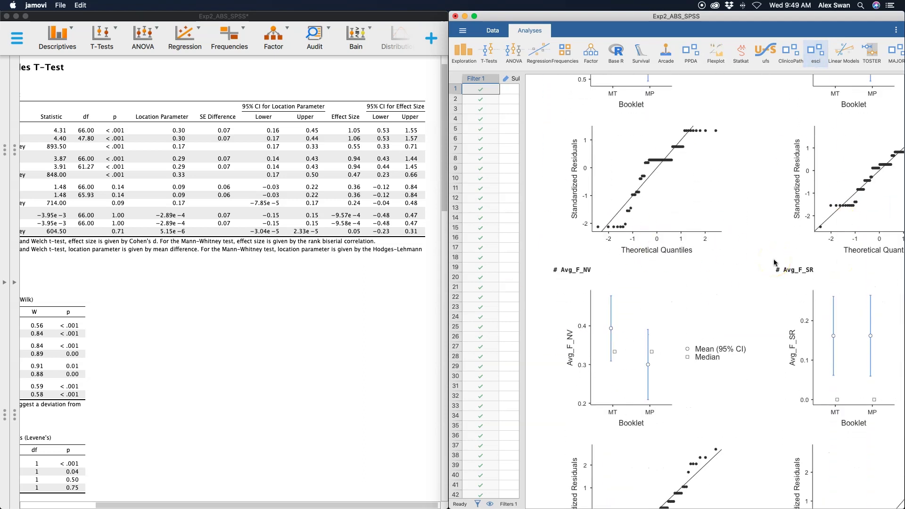
scroll(784, 284, "down", 3)
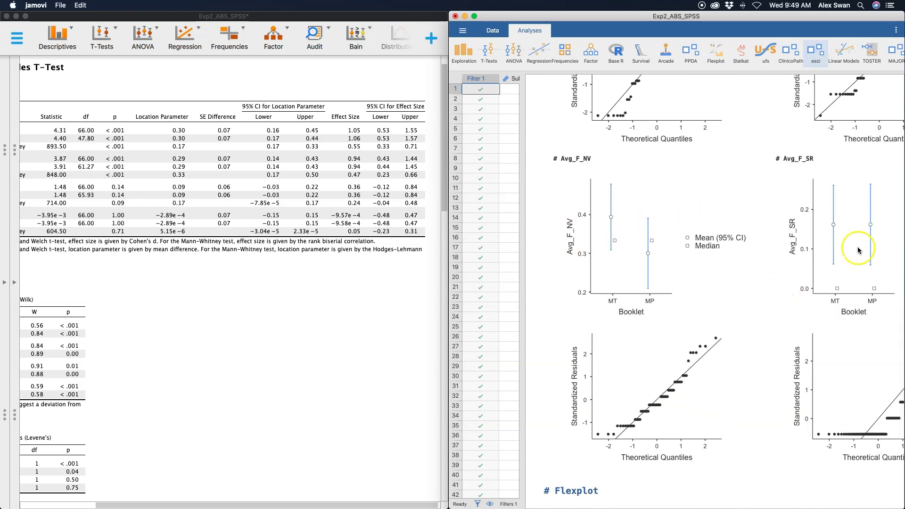
scroll(665, 240, "down", 2)
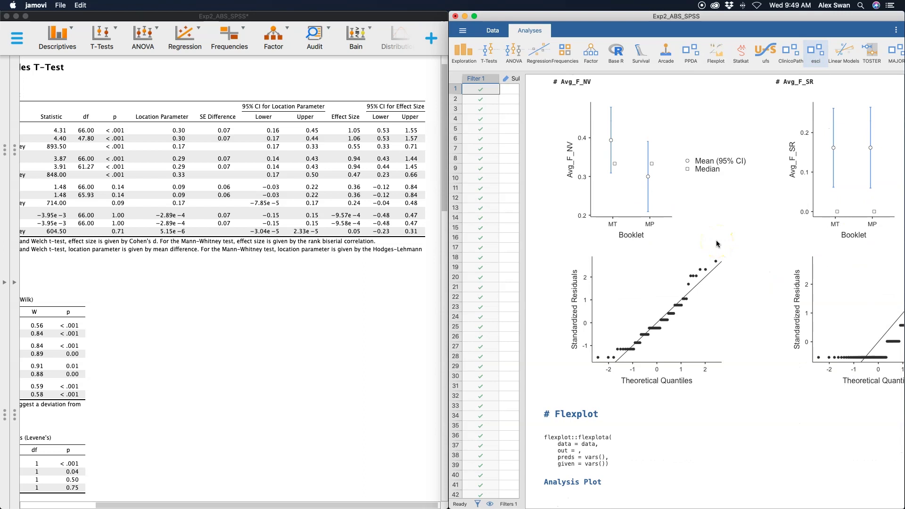
scroll(764, 301, "down", 3)
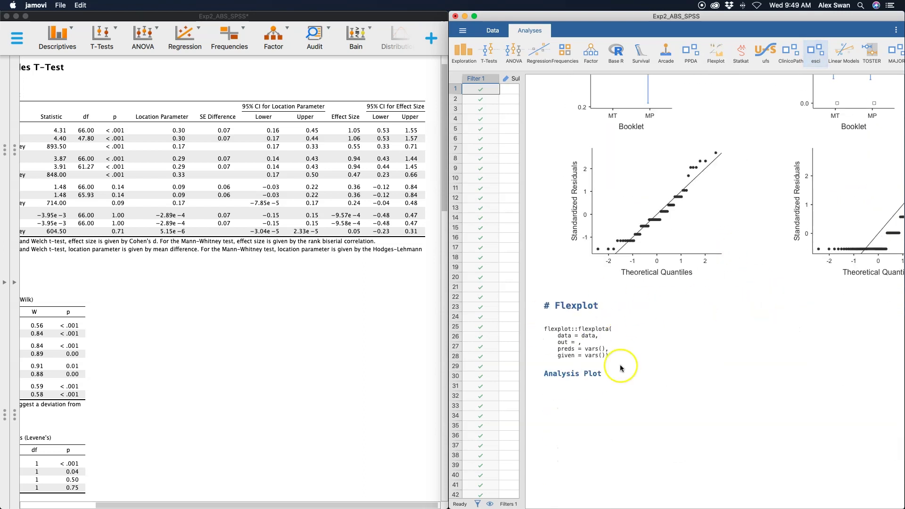
scroll(659, 311, "down", 2)
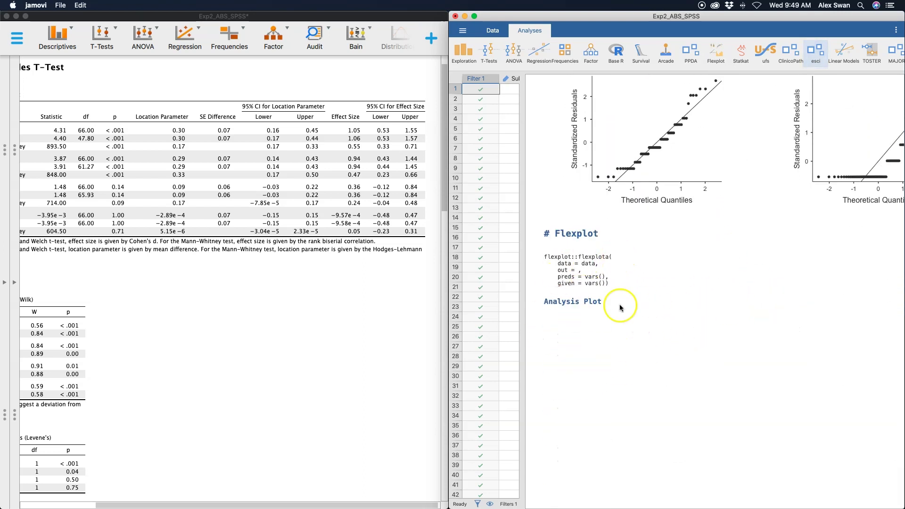
scroll(709, 290, "up", 1)
scroll(709, 289, "up", 10)
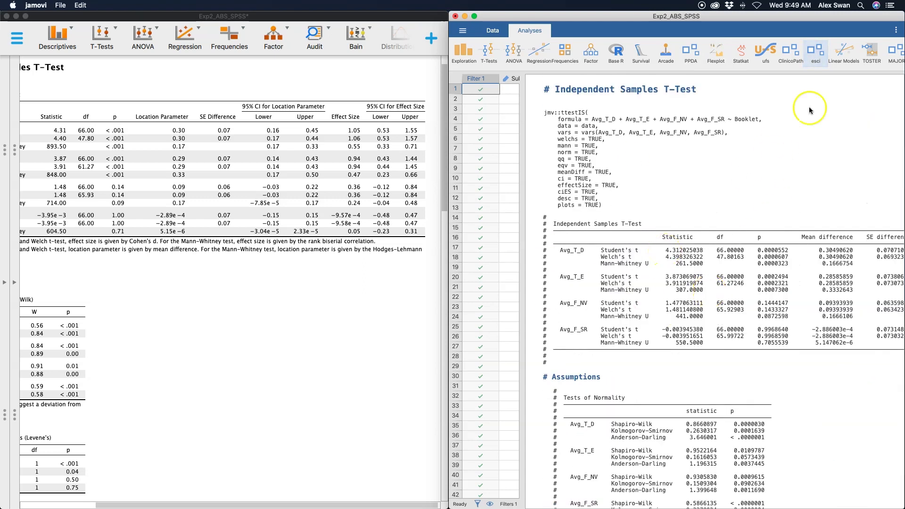
Untick Syntax mode in jamovi's ⋮ settings to restore formatted t-test tables
left_click(898, 31)
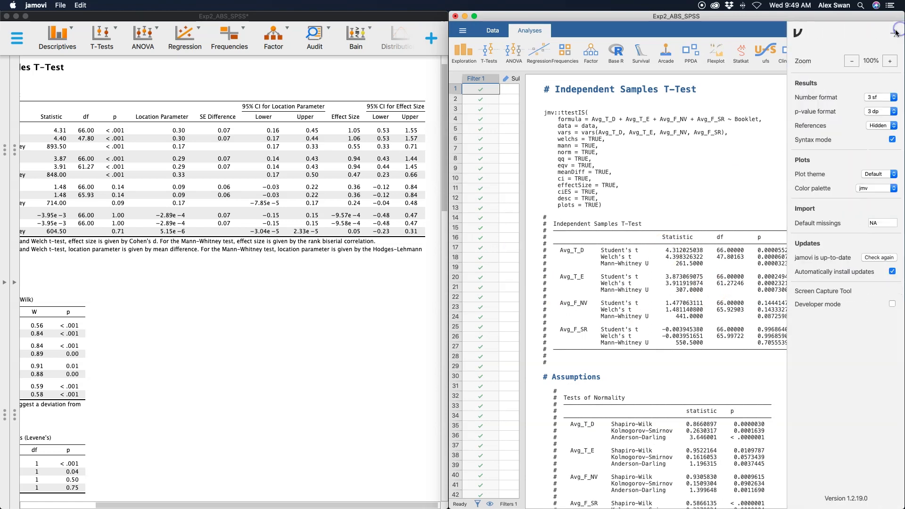
left_click(893, 140)
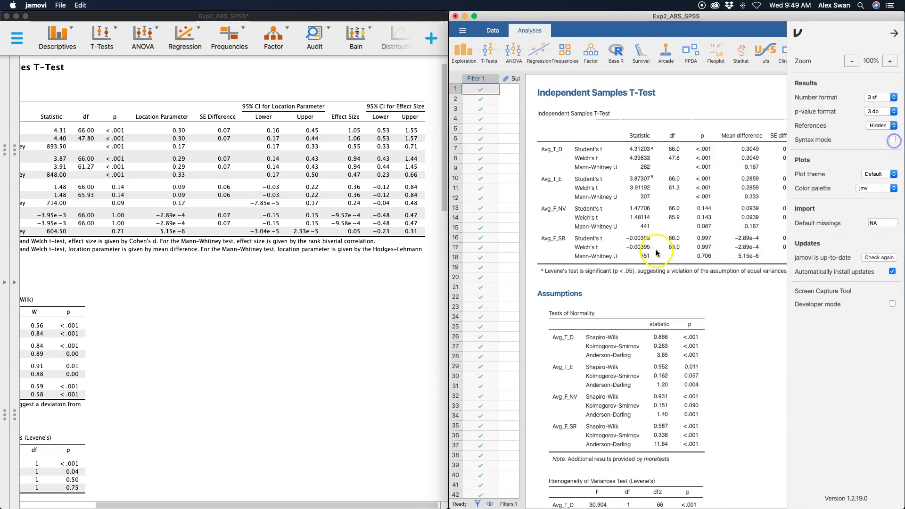
left_click(894, 33)
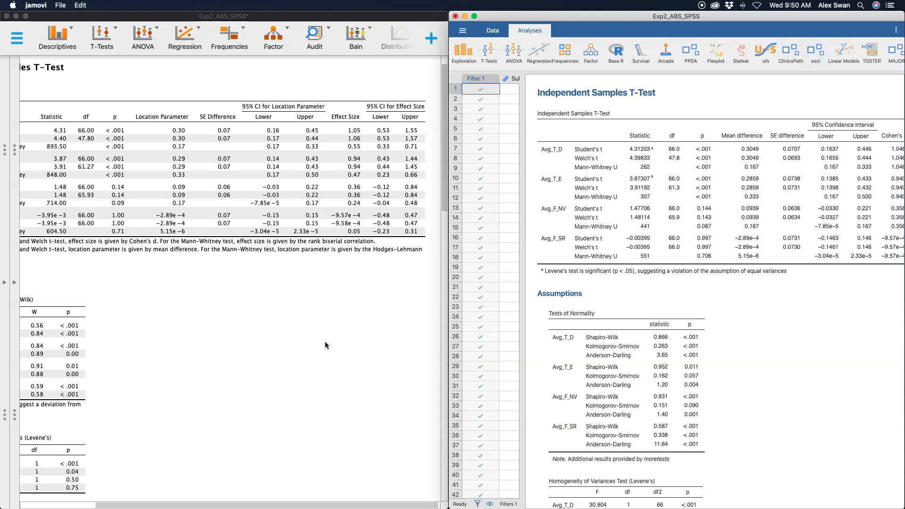
Compare the T-Tests menus of JASP and jamovi, including jamovi's Bayesian (jsq) t-tests
left_click(126, 45)
left_click(101, 37)
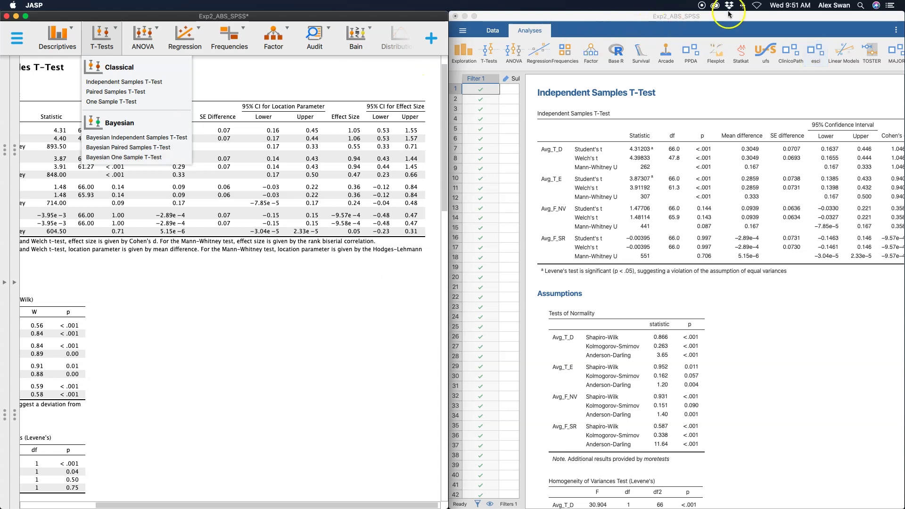
left_click(748, 17)
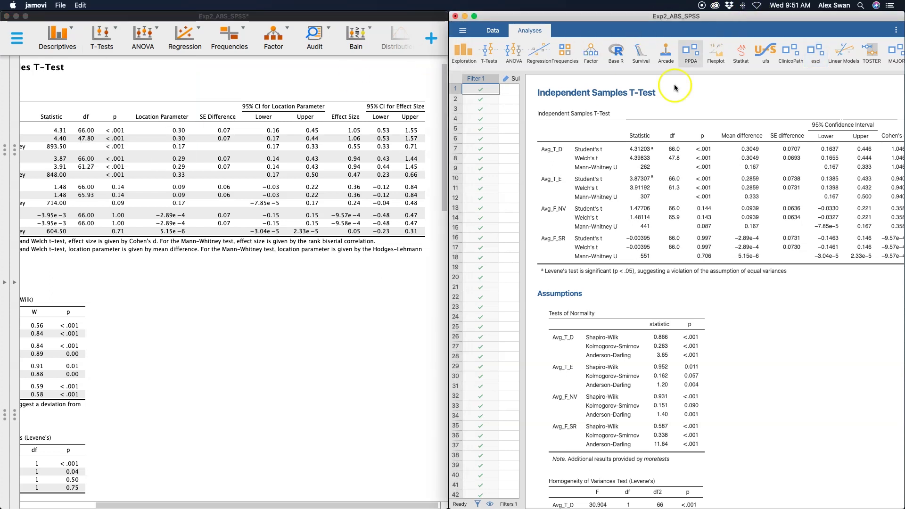
left_click(486, 53)
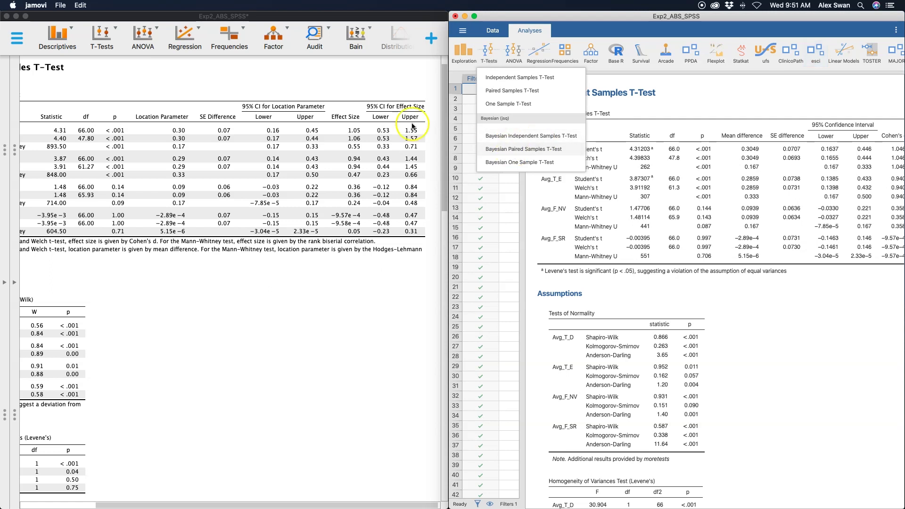
left_click(106, 38)
left_click(105, 37)
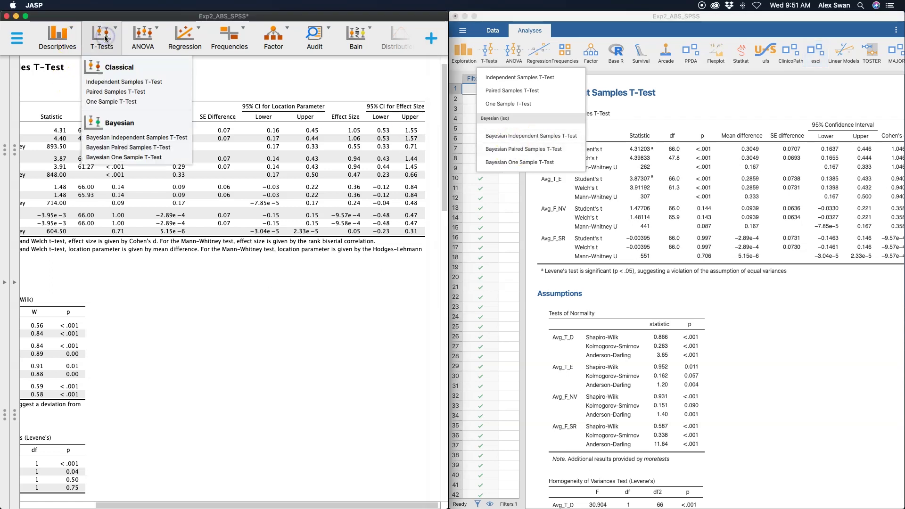
left_click(589, 24)
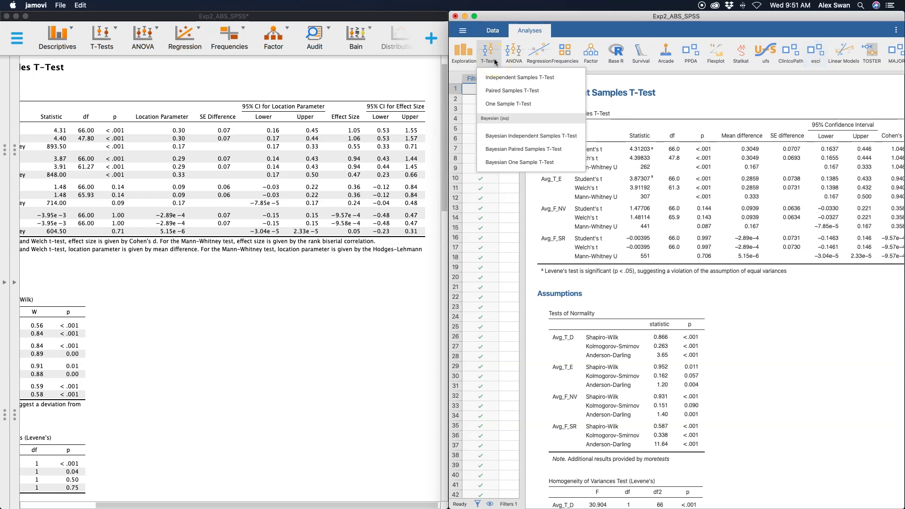
left_click(512, 128)
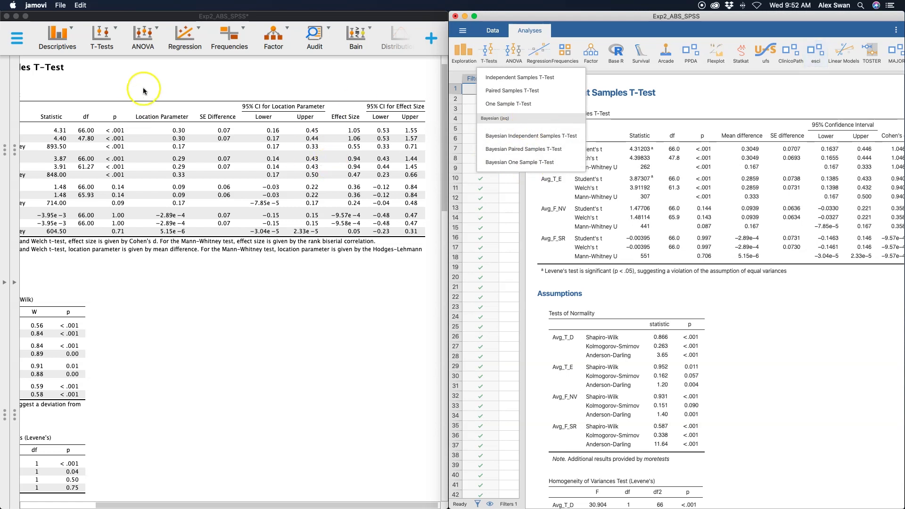
left_click(171, 76)
In JASP, open the Independent Samples T-Test options, then add a Bayesian Independent Samples T-Test
left_click(228, 100)
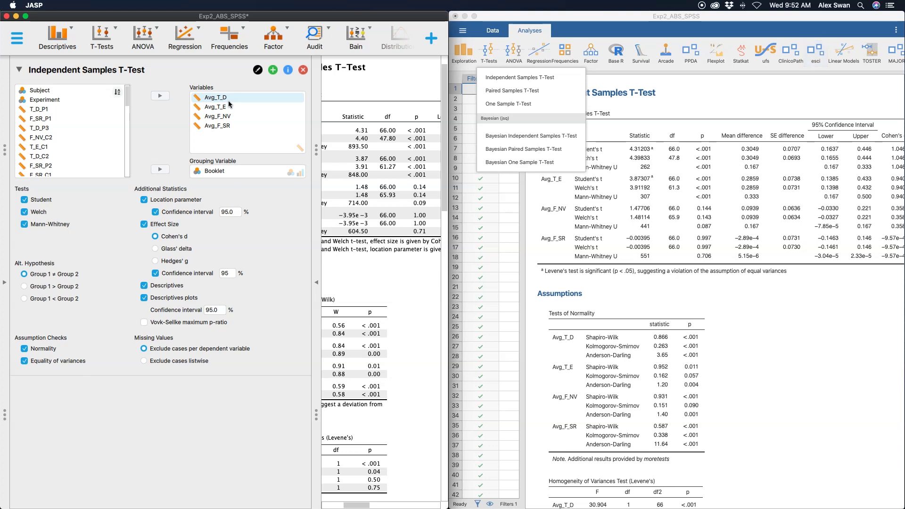
left_click(107, 46)
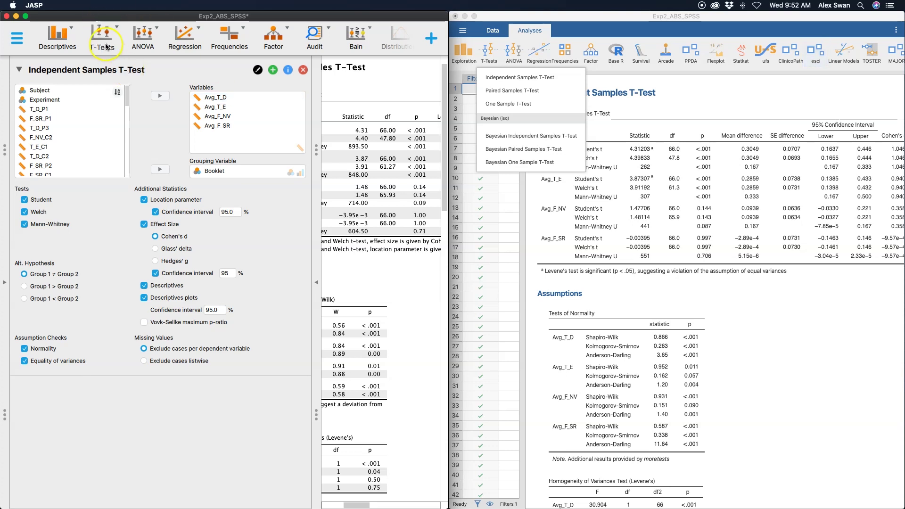
left_click(114, 129)
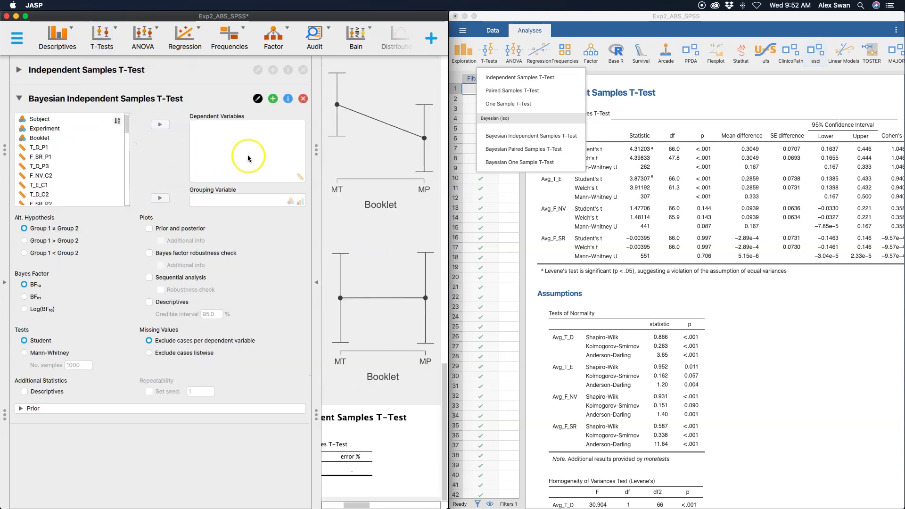
Add jamovi's Bayesian Independent Samples T-Test and expand the Prior section in both programs
left_click(521, 137)
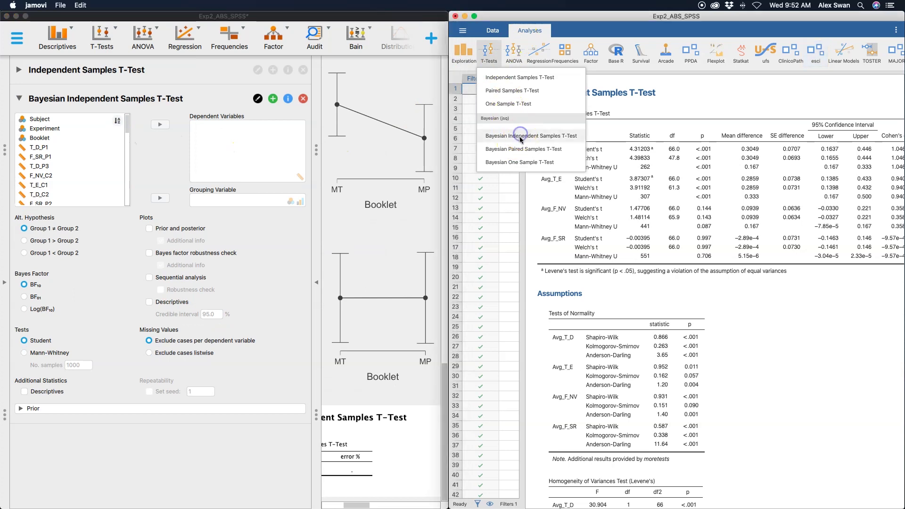
left_click(521, 137)
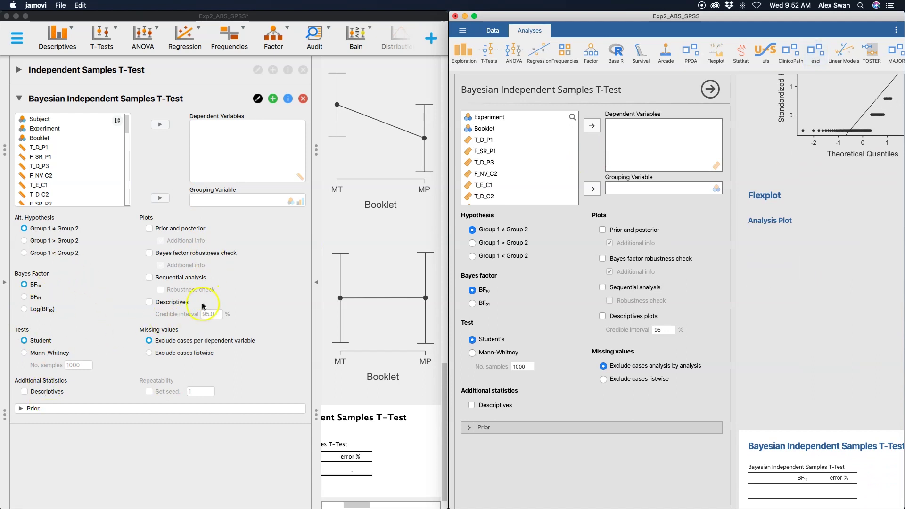
left_click(57, 410)
left_click(508, 429)
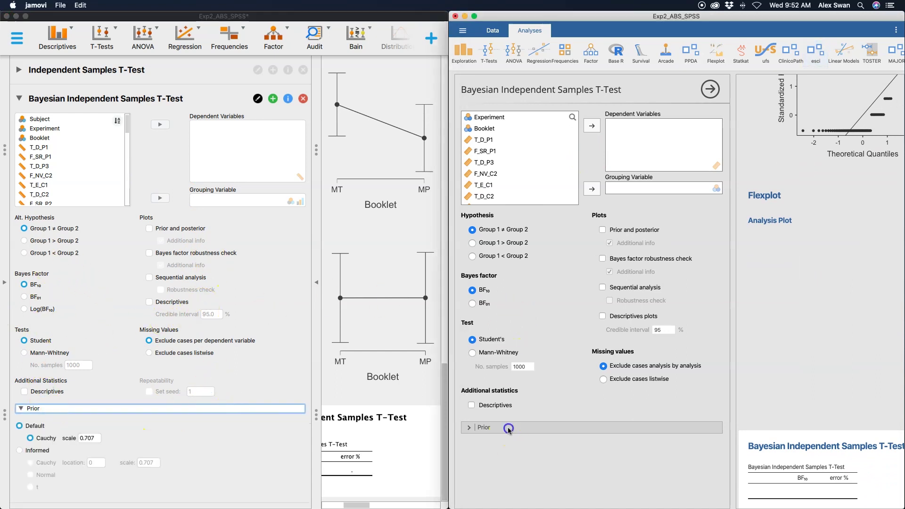
left_click(508, 428)
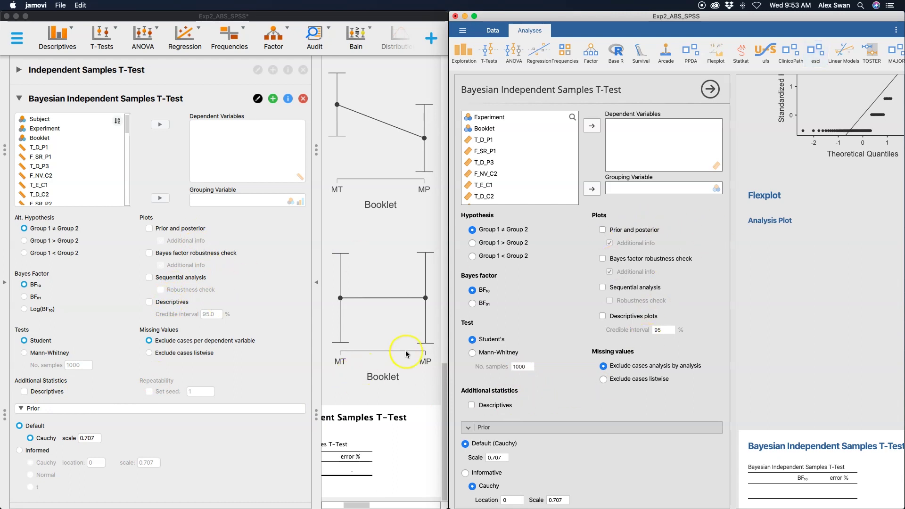
scroll(593, 358, "down", 3)
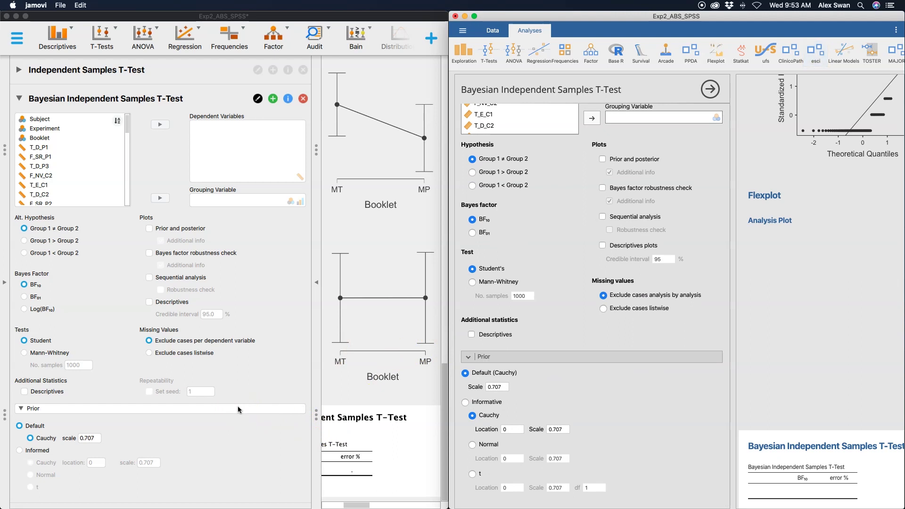
left_click(244, 268)
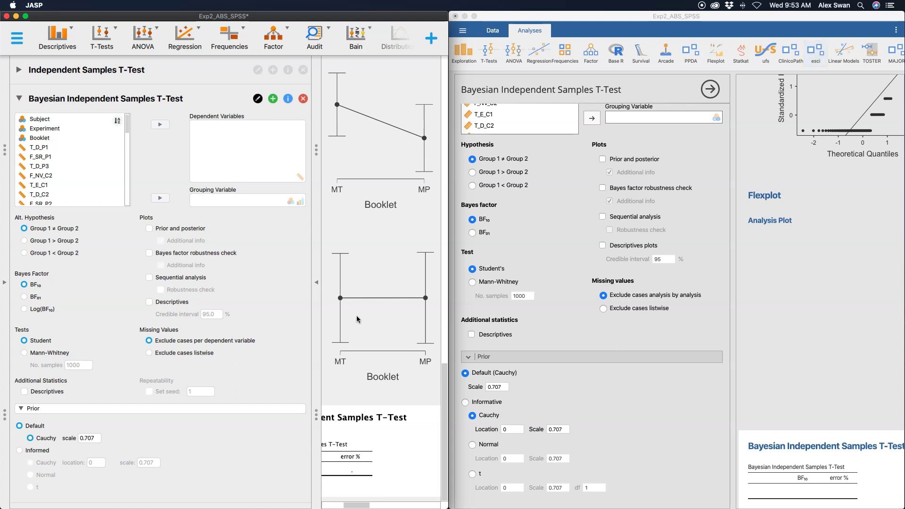
Browse JASP's Save As destinations, OSF and Computer recent folders, with jamovi alongside
left_click(17, 37)
left_click(21, 115)
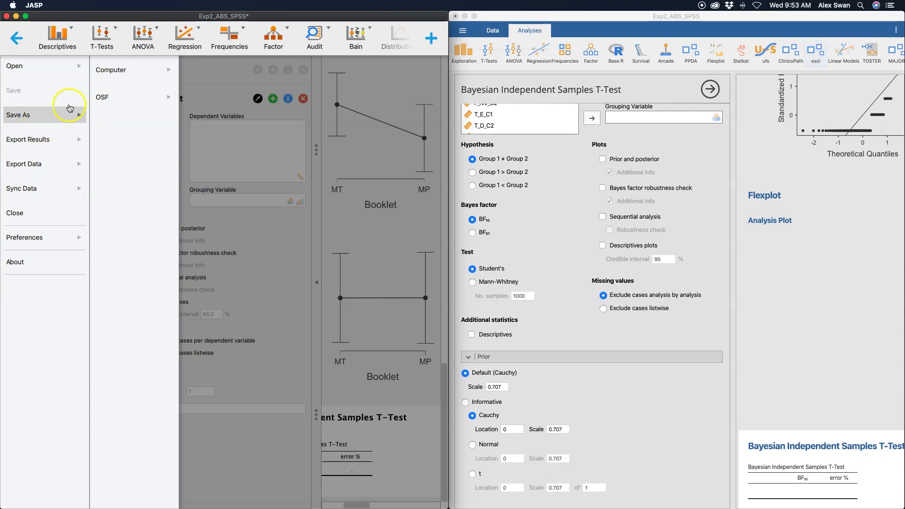
left_click(113, 105)
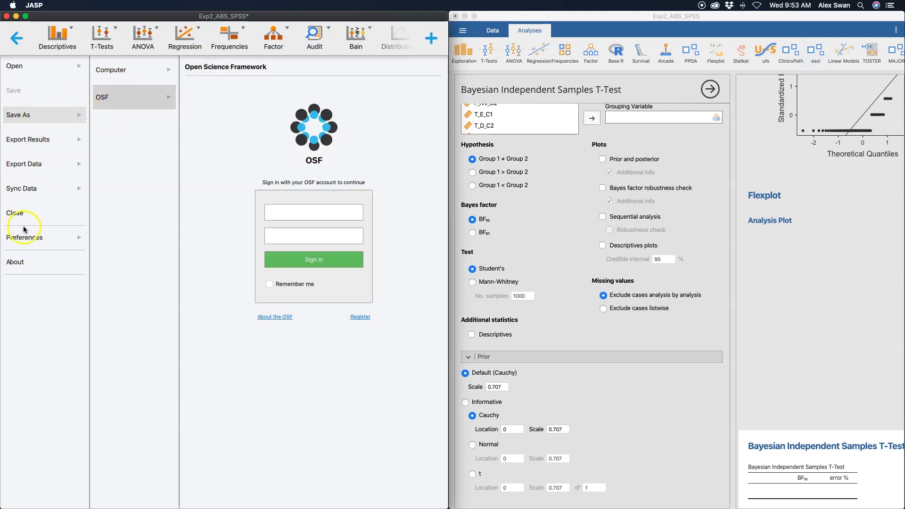
left_click(121, 72)
left_click(83, 118)
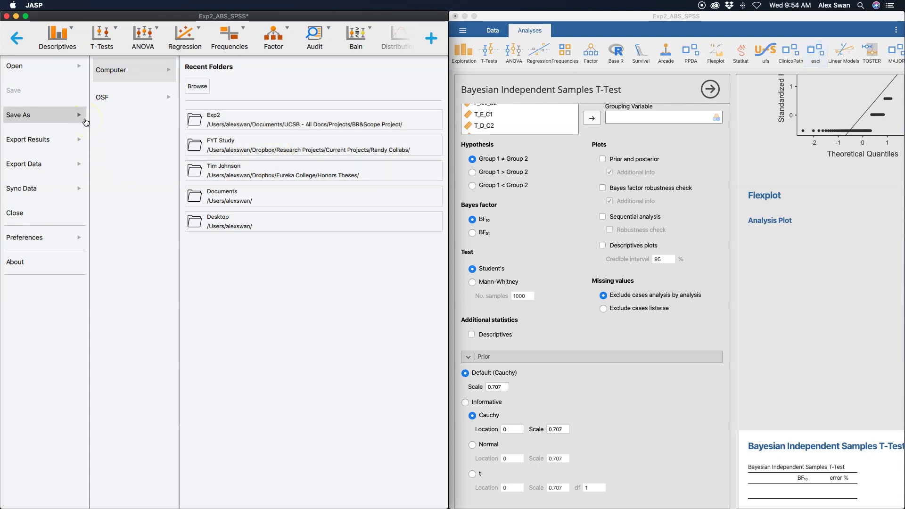
left_click(594, 13)
left_click(606, 316)
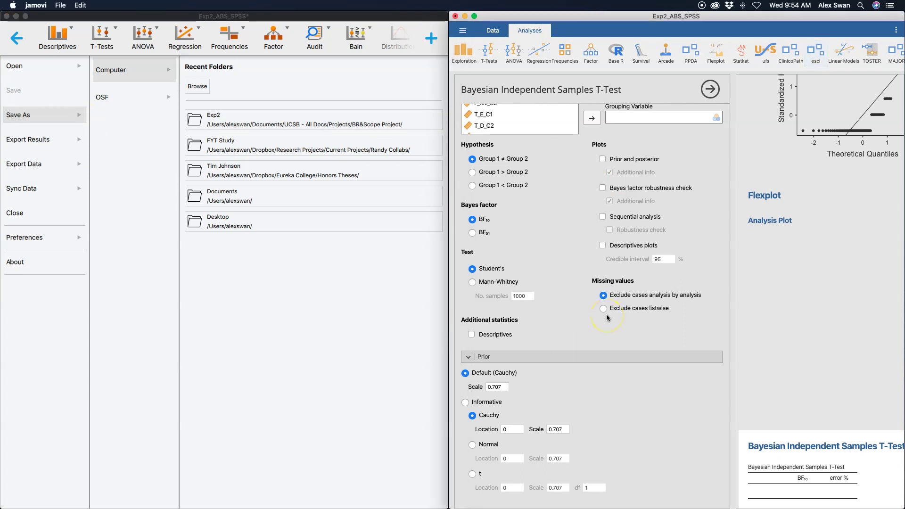
left_click(521, 334)
left_click(651, 296)
Show JASP's Sync Data and Export Data options, then jamovi's file menu
left_click(51, 193)
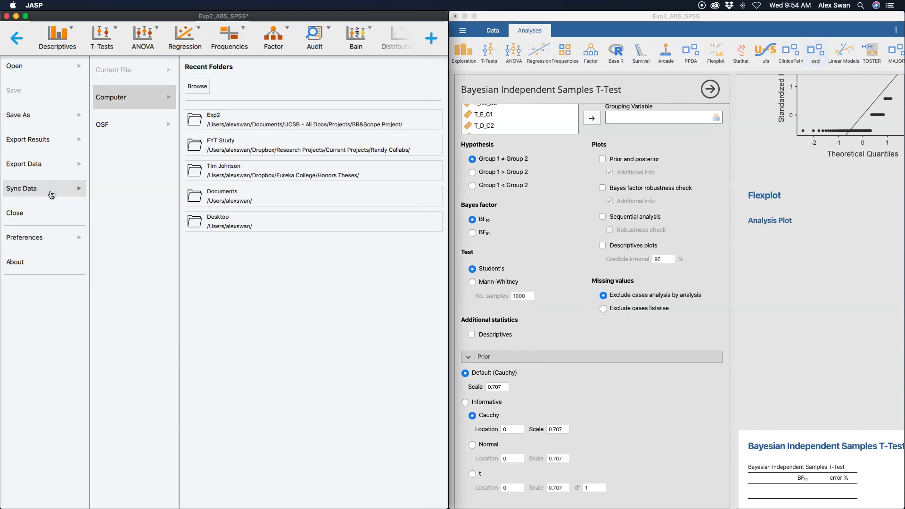
left_click(54, 176)
left_click(57, 165)
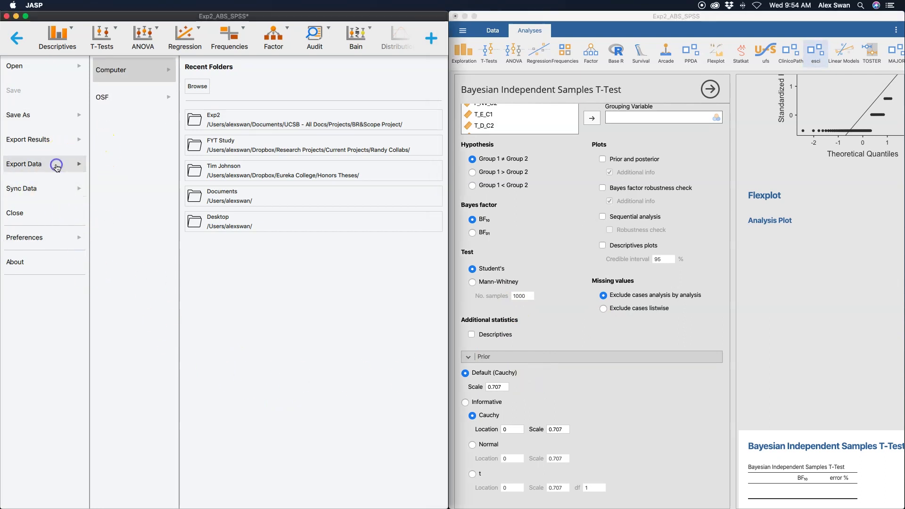
left_click(757, 319)
left_click(463, 30)
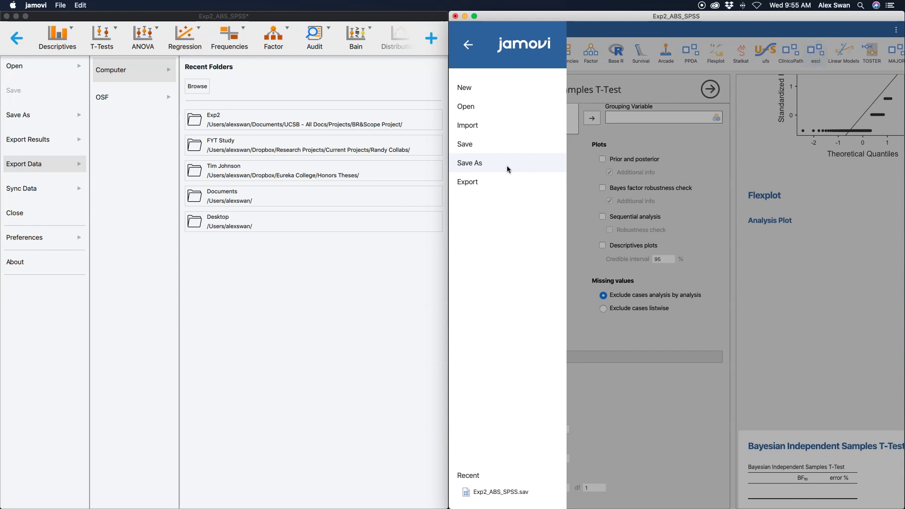
Bring the JASP window to the front, leaving jamovi's file menu
left_click(377, 19)
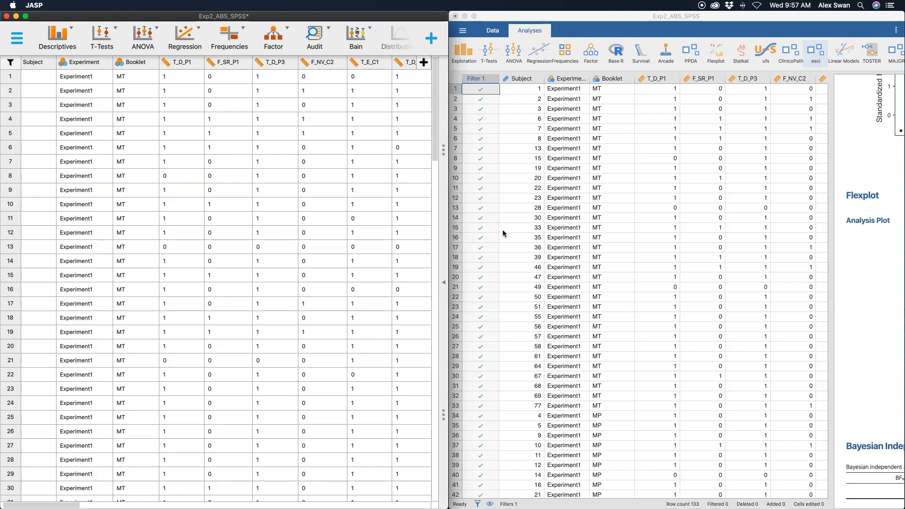
Bring jamovi, with its filtered Exp2_ABS_SPSS data, to the front beside JASP
left_click(230, 79)
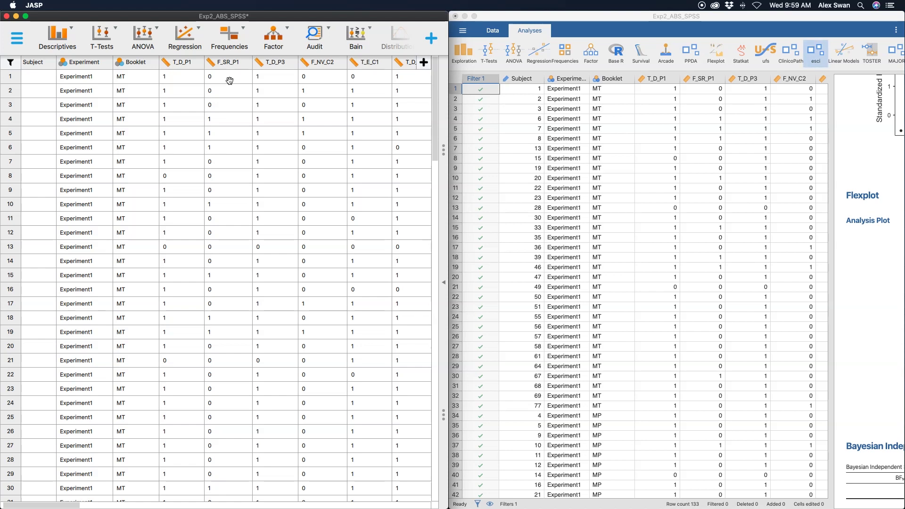
left_click(648, 16)
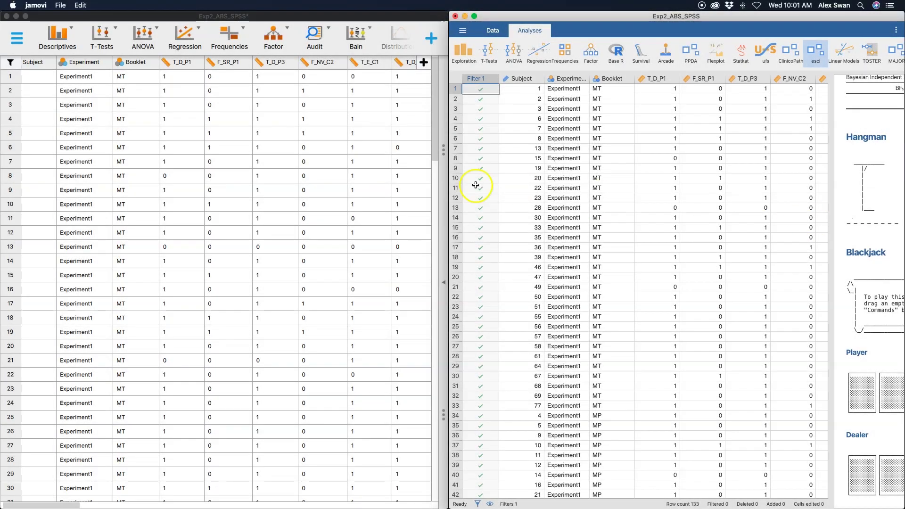
Make JASP the active window, keeping both Exp2_ABS_SPSS copies visible side by side
left_click(408, 14)
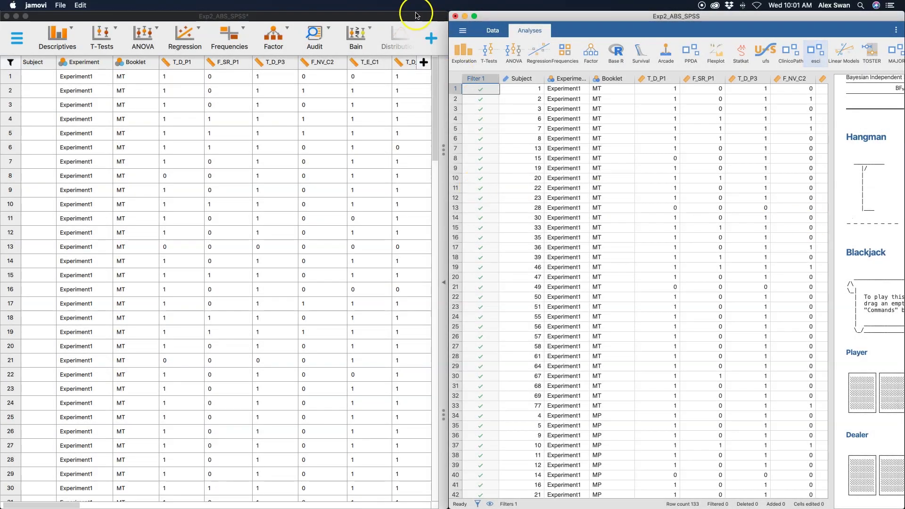
left_click(550, 18)
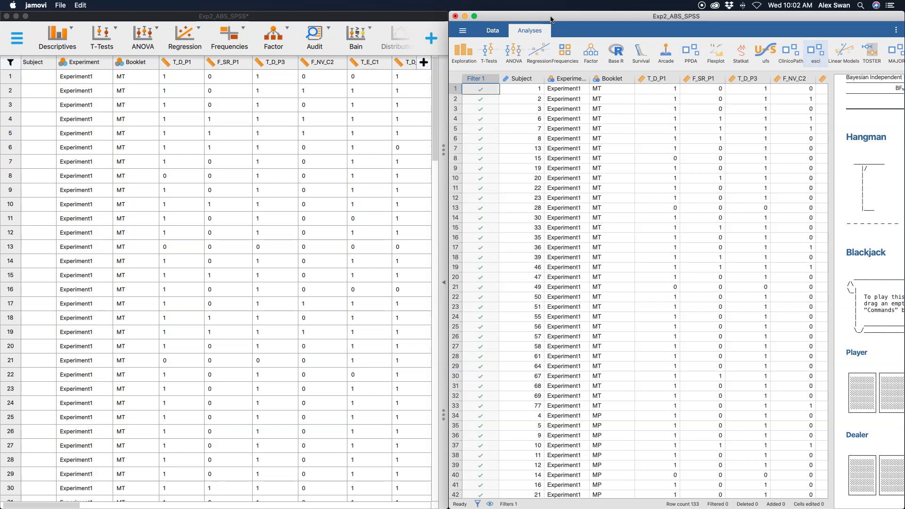
left_click(374, 17)
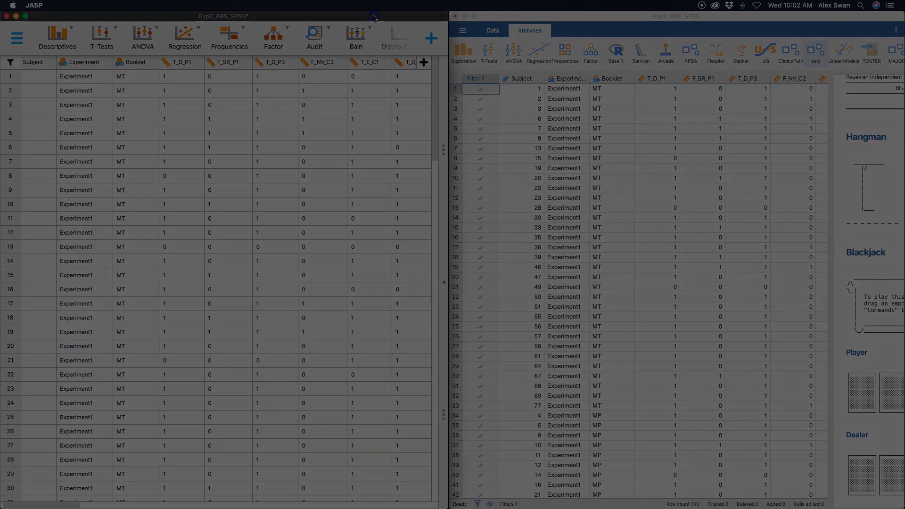